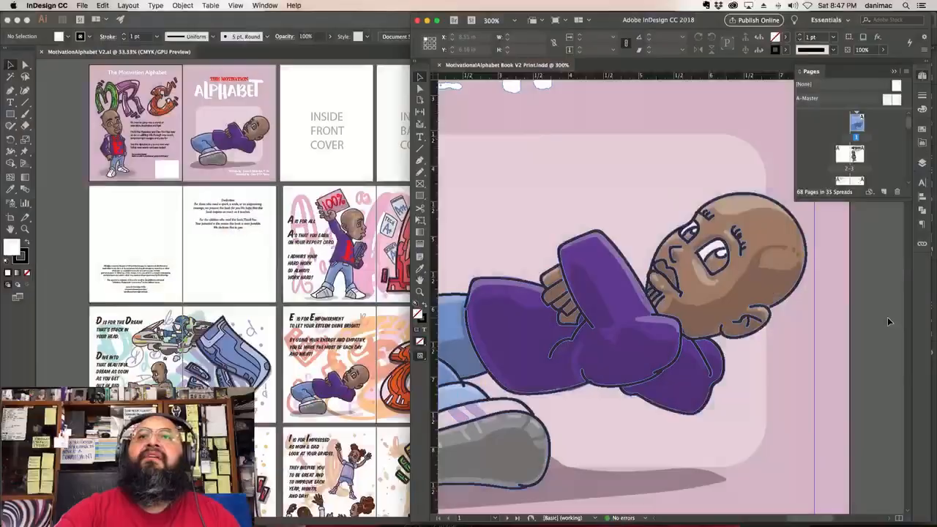
Step: Examine the front cover and the title page with its title, credits and grayscale character in the print layout
{"action": "scroll", "coordinate": [768, 367], "scroll_direction": "up", "scroll_amount": 3}
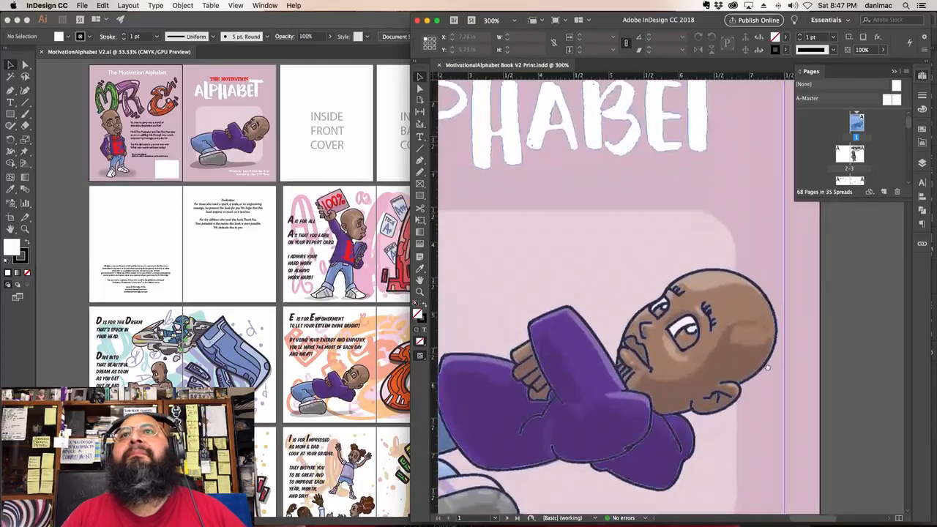
{"action": "scroll", "coordinate": [768, 368], "scroll_direction": "up", "scroll_amount": 2}
{"action": "left_click_drag", "start_coordinate": [636, 229], "coordinate": [721, 318]}
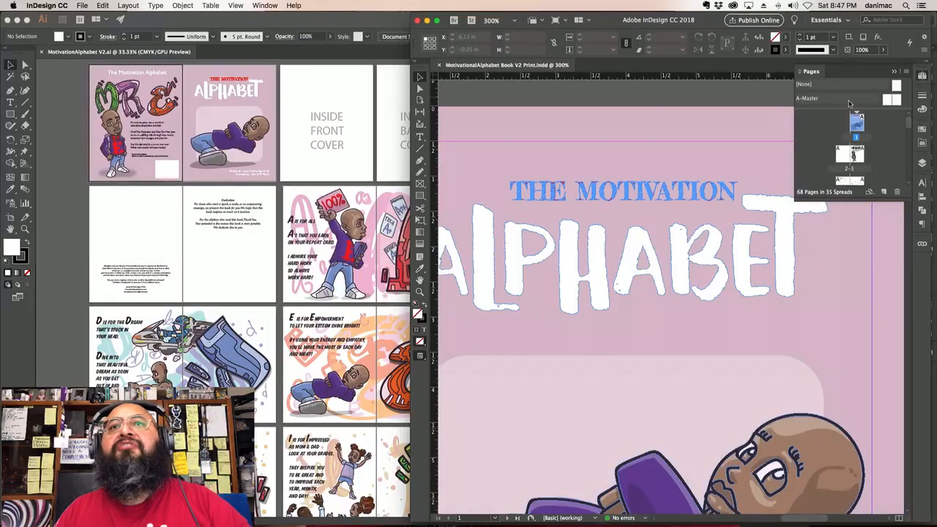
{"action": "scroll", "coordinate": [611, 360], "scroll_direction": "down", "scroll_amount": 5}
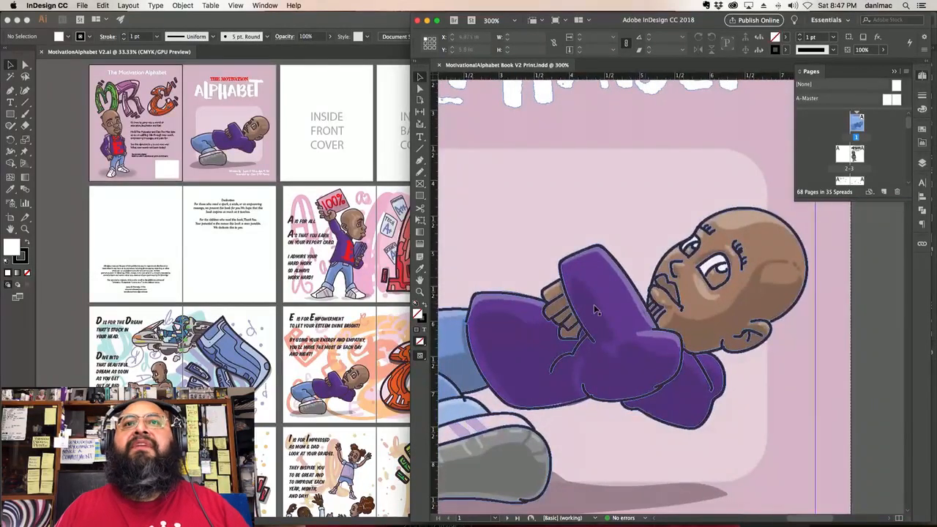
{"action": "scroll", "coordinate": [629, 348], "scroll_direction": "down", "scroll_amount": 10}
{"action": "scroll", "coordinate": [628, 349], "scroll_direction": "down", "scroll_amount": 3}
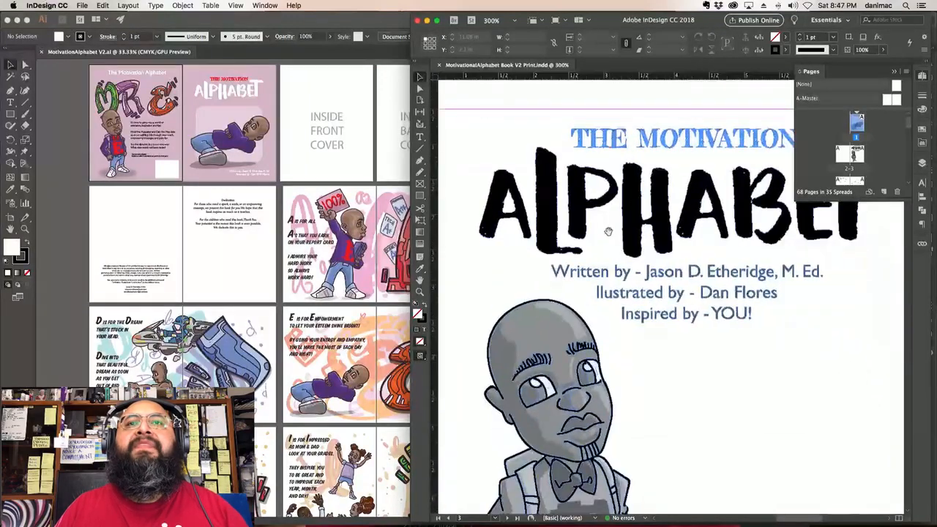
{"action": "scroll", "coordinate": [659, 344], "scroll_direction": "down", "scroll_amount": 5}
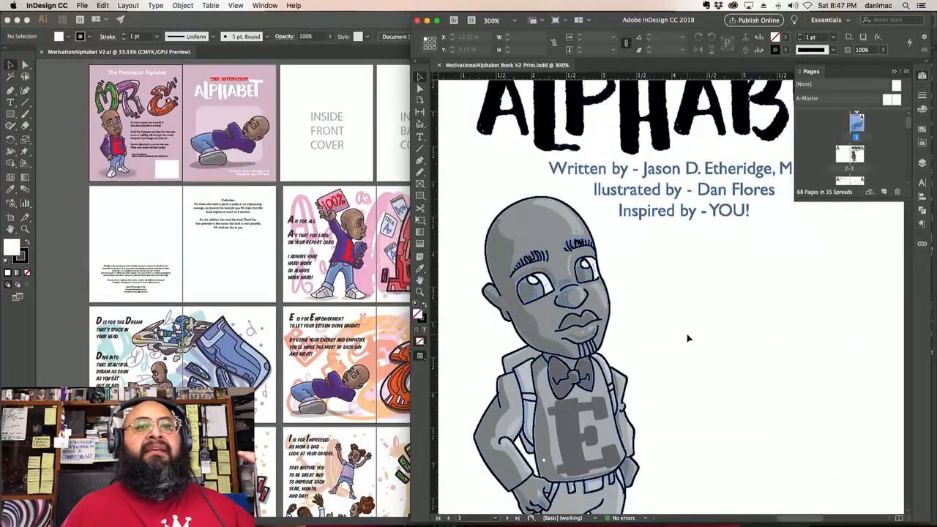
{"action": "scroll", "coordinate": [685, 348], "scroll_direction": "down", "scroll_amount": 4}
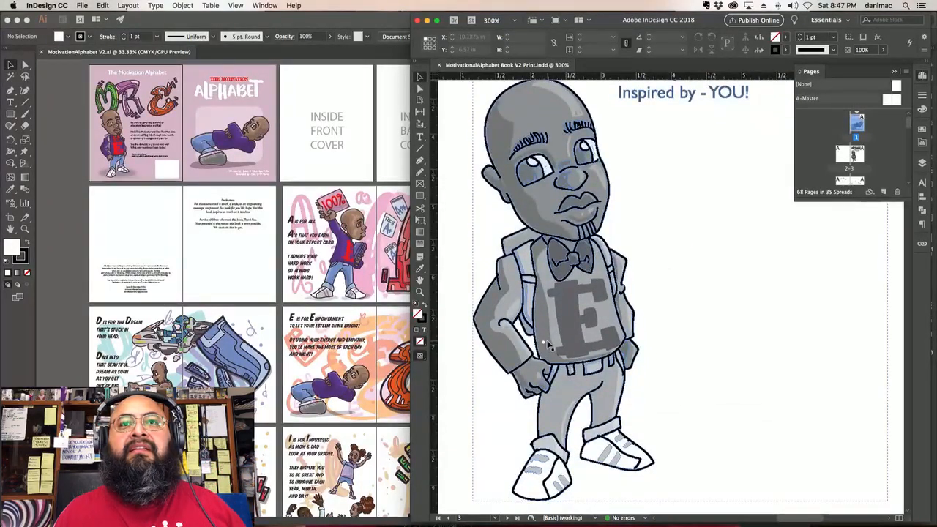
Step: Switch to Illustrator and inspect the vest shading of the title page's grayscale character at 300% zoom
{"action": "left_click", "coordinate": [346, 167]}
{"action": "left_click_drag", "start_coordinate": [577, 183], "coordinate": [433, 247]}
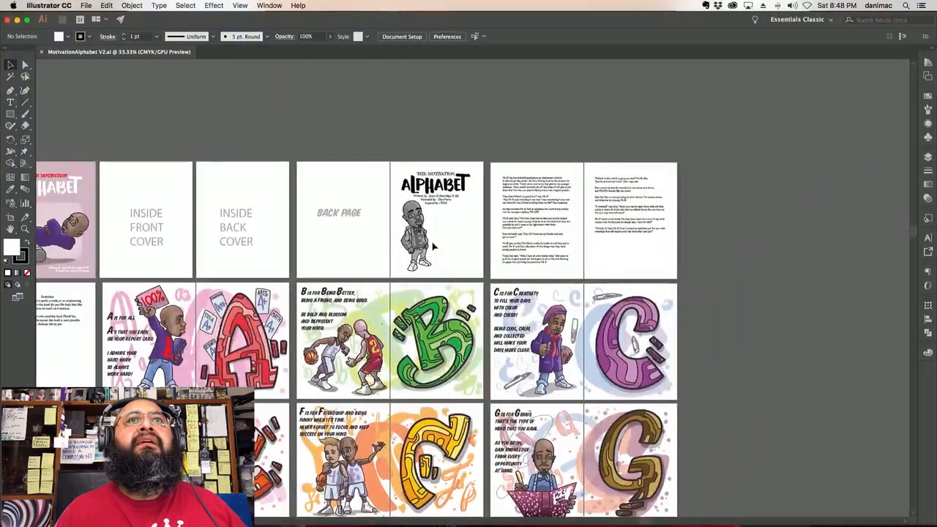
{"action": "left_click", "coordinate": [433, 246]}
{"action": "key", "text": "super+plus"}
{"action": "key", "text": "super+plus"}
{"action": "key", "text": "super+plus"}
{"action": "key", "text": "super+plus"}
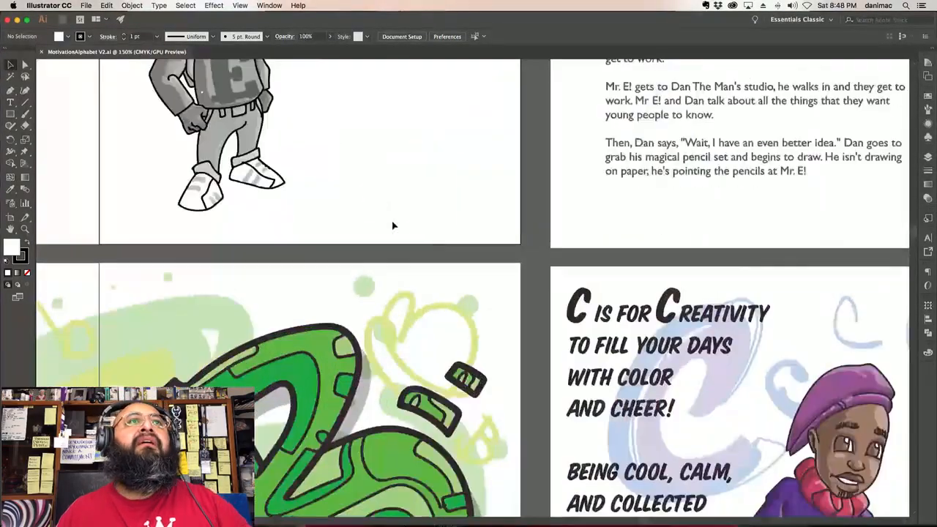
{"action": "left_click_drag", "start_coordinate": [300, 160], "coordinate": [396, 364]}
{"action": "left_click", "coordinate": [303, 303]}
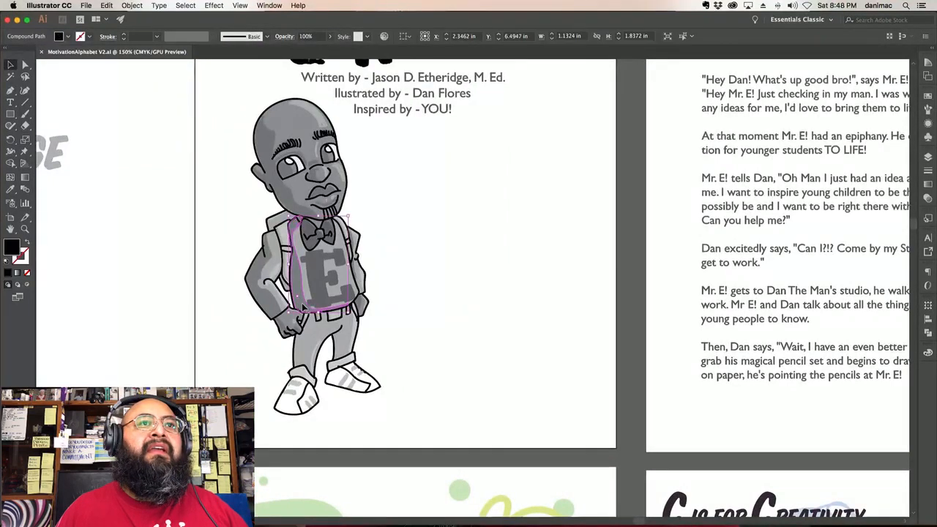
{"action": "key", "text": "super+plus"}
{"action": "key", "text": "super+plus"}
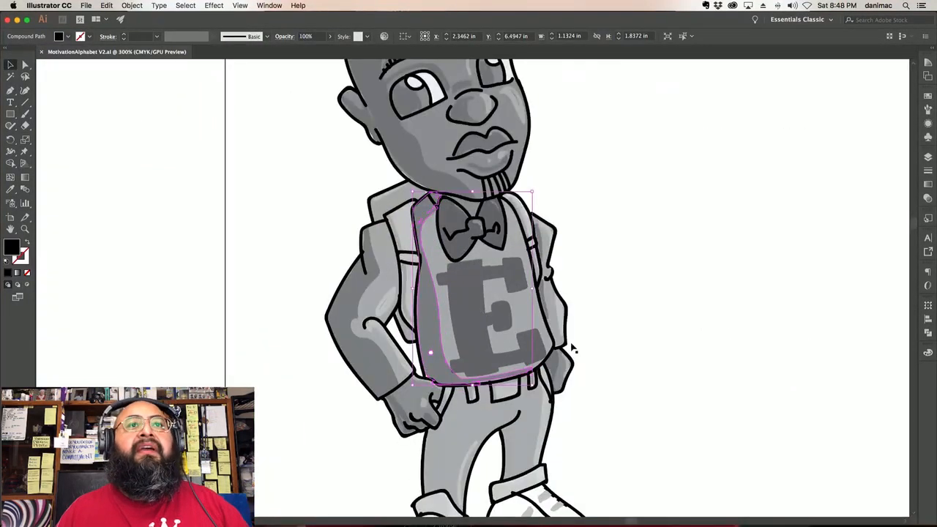
{"action": "left_click", "coordinate": [609, 320]}
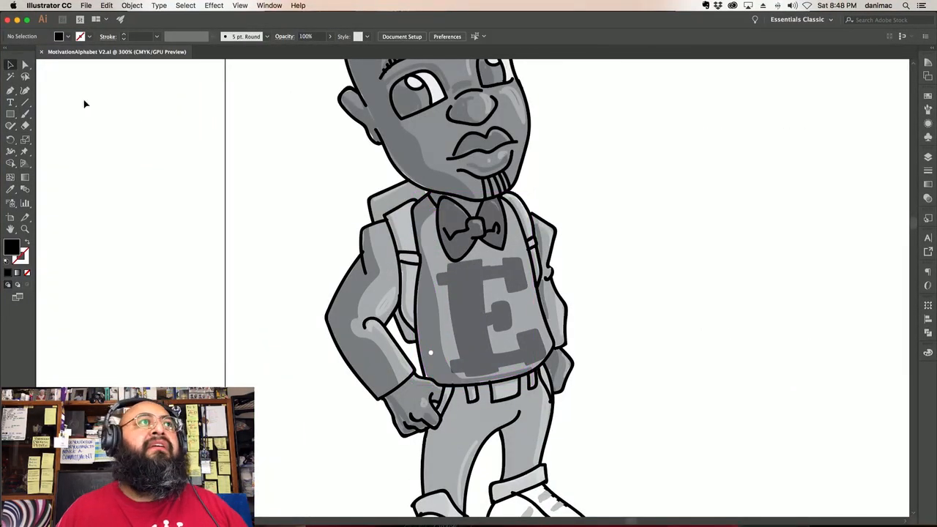
Step: Remove the stray white dot from the lower part of the character's vest, using Direct Selection
{"action": "left_click", "coordinate": [25, 65]}
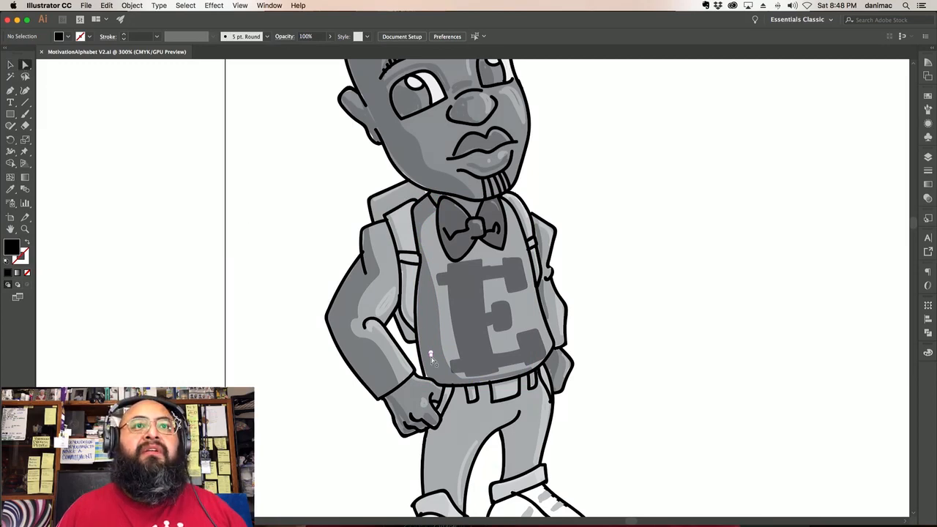
{"action": "left_click", "coordinate": [430, 355]}
{"action": "left_click", "coordinate": [679, 364]}
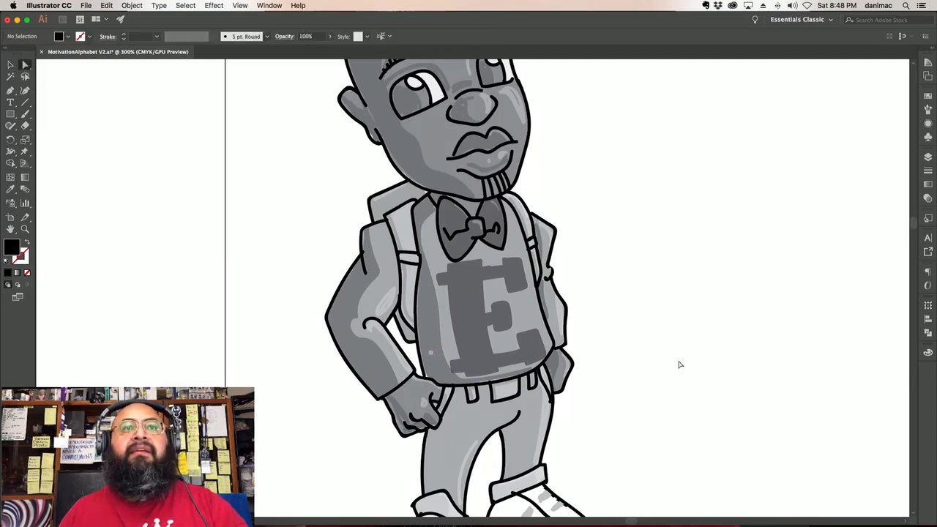
{"action": "left_click", "coordinate": [448, 353]}
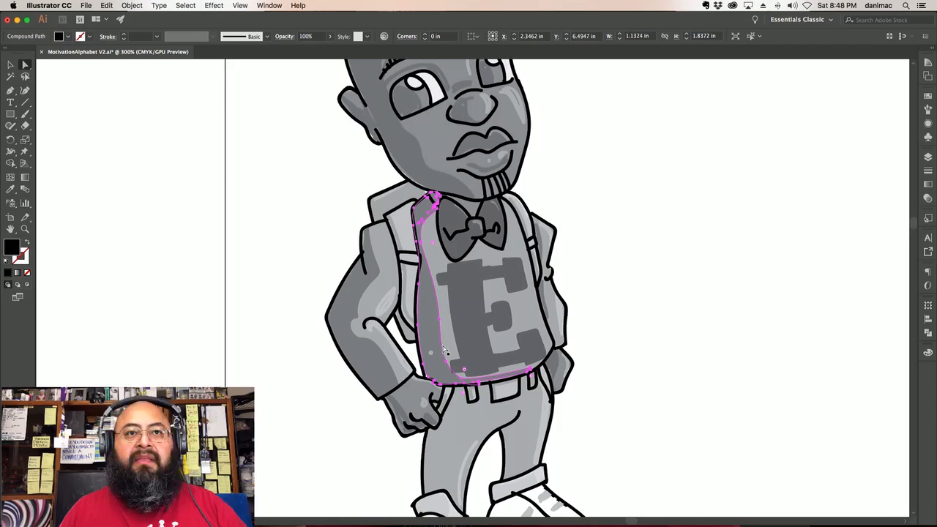
{"action": "left_click", "coordinate": [726, 341]}
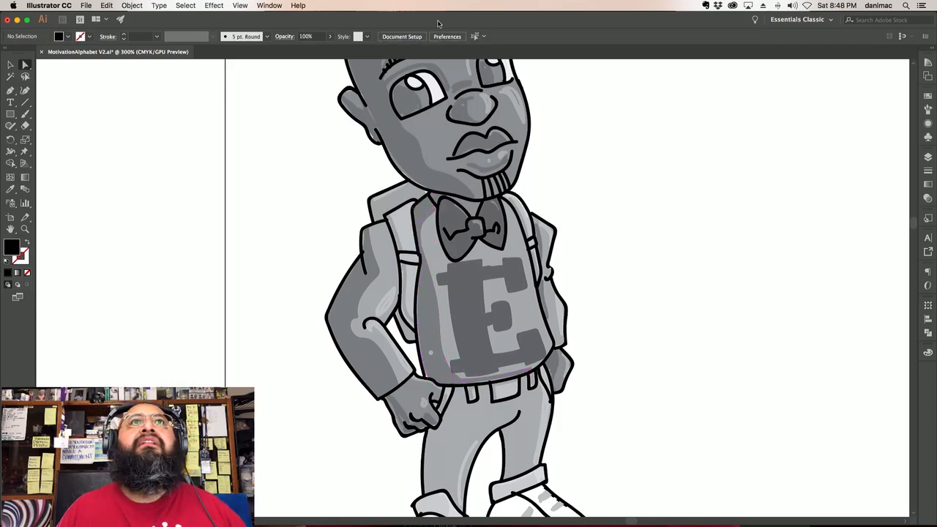
Step: Narrow the Illustrator window so it sits beside the InDesign document, showing the title page spread at 50% zoom
{"action": "left_click_drag", "start_coordinate": [438, 23], "coordinate": [436, 57]}
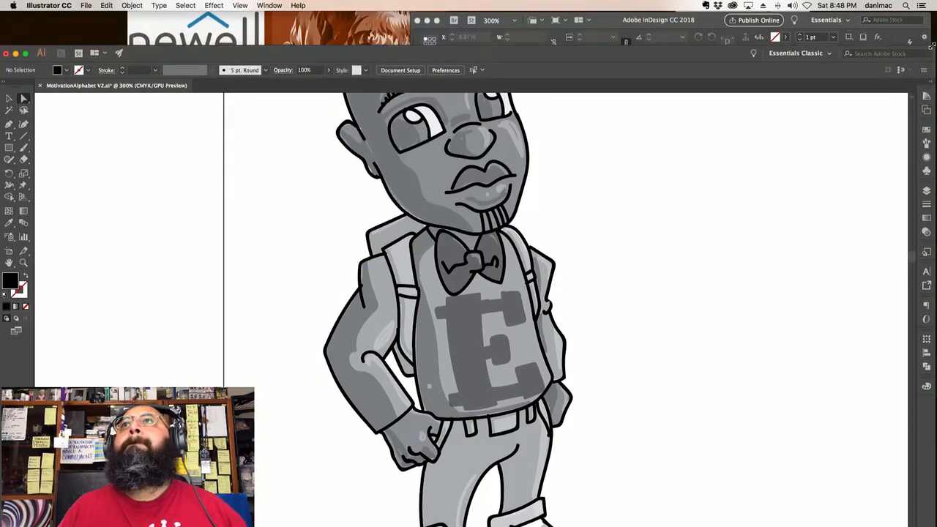
{"action": "left_click_drag", "start_coordinate": [932, 45], "coordinate": [502, 46]}
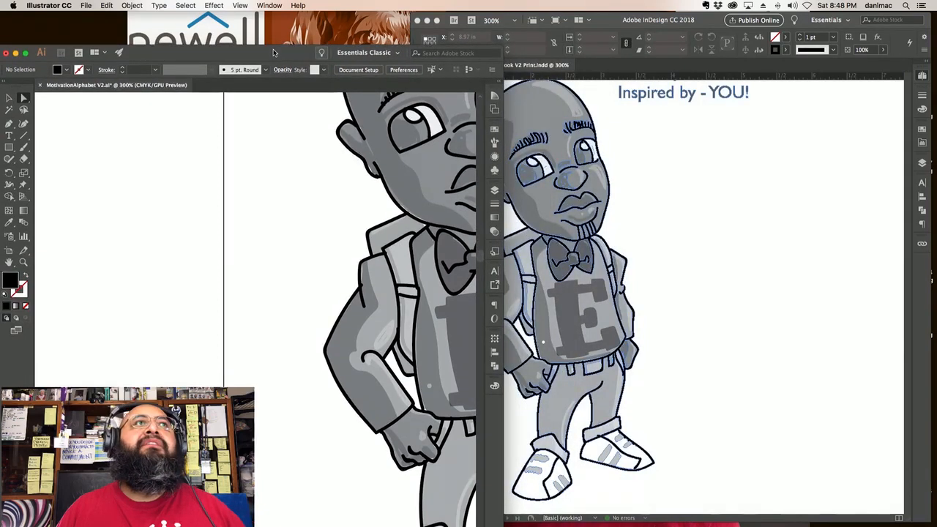
{"action": "left_click_drag", "start_coordinate": [273, 53], "coordinate": [275, 21]}
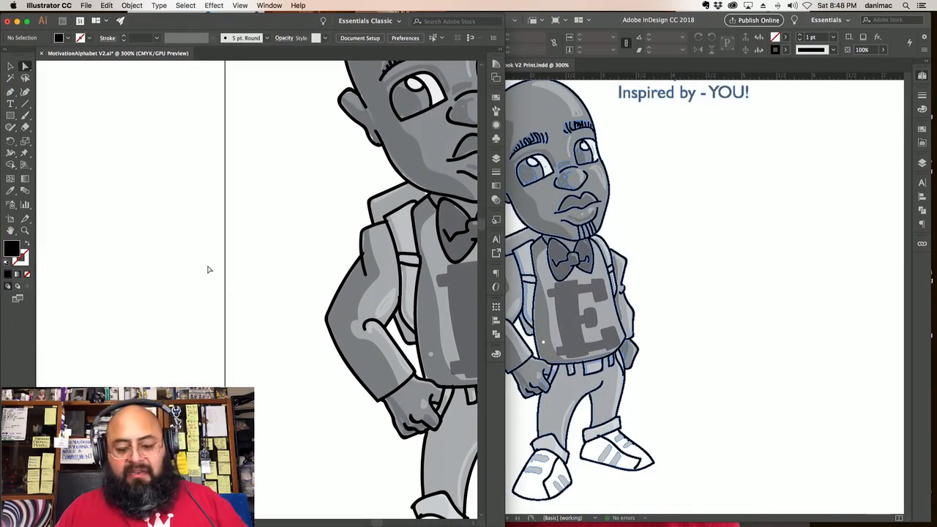
{"action": "key", "text": "super+minus"}
{"action": "key", "text": "super+minus"}
{"action": "key", "text": "super+minus"}
{"action": "key", "text": "super+minus"}
{"action": "key", "text": "super+minus"}
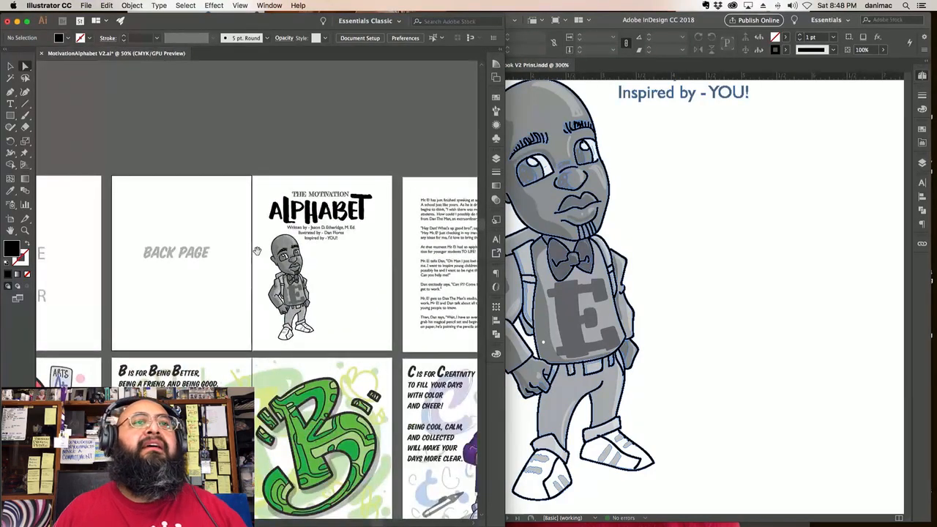
{"action": "left_click_drag", "start_coordinate": [259, 246], "coordinate": [351, 202]}
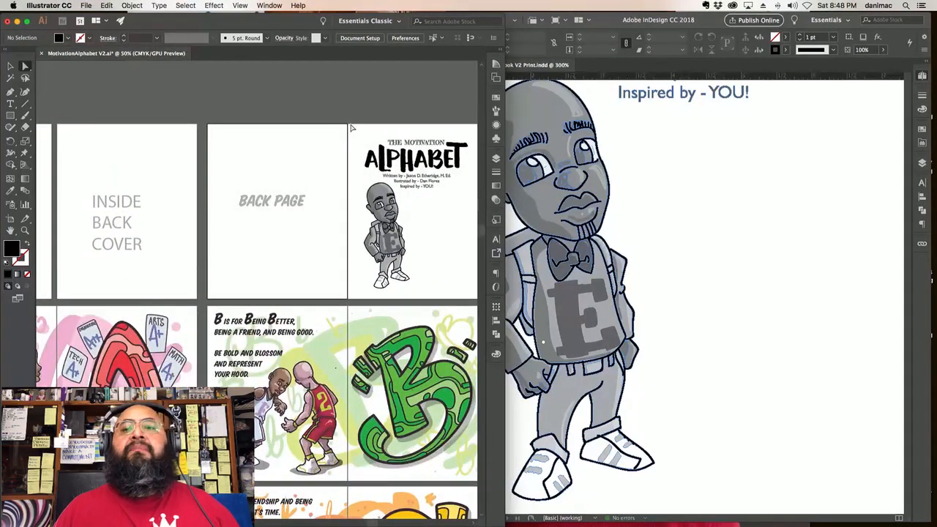
Step: Switch to InDesign and review the title page's heading, credits and character, from close up to the full page
{"action": "left_click", "coordinate": [837, 183]}
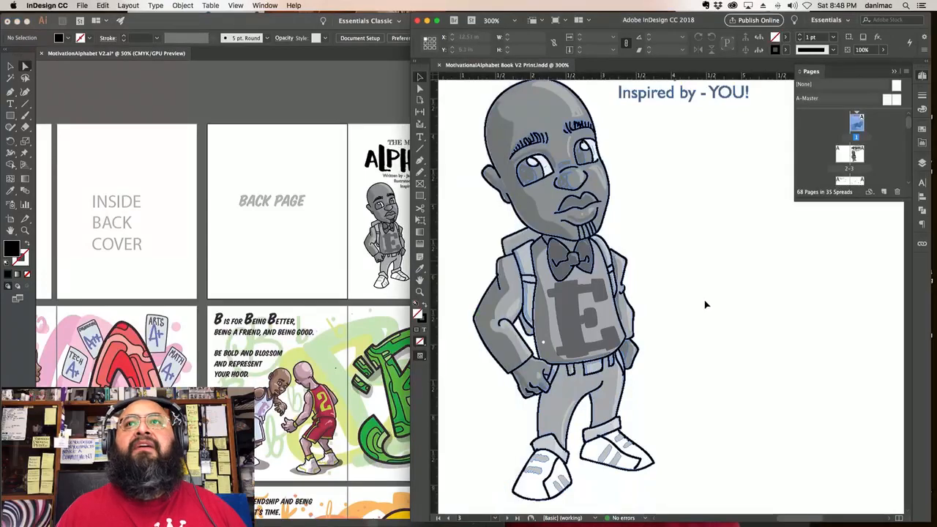
{"action": "scroll", "coordinate": [659, 337], "scroll_direction": "up", "scroll_amount": 5}
{"action": "scroll", "coordinate": [693, 257], "scroll_direction": "up", "scroll_amount": 3}
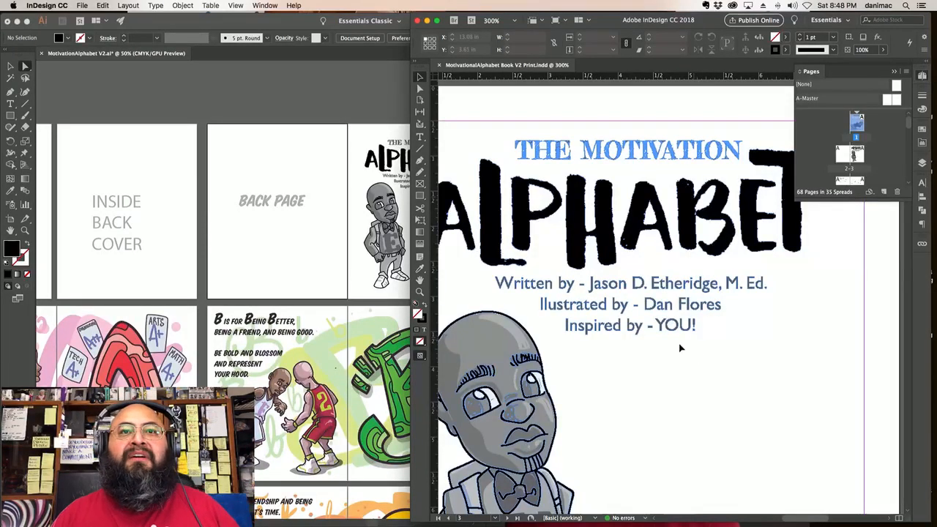
{"action": "scroll", "coordinate": [681, 348], "scroll_direction": "down", "scroll_amount": 5}
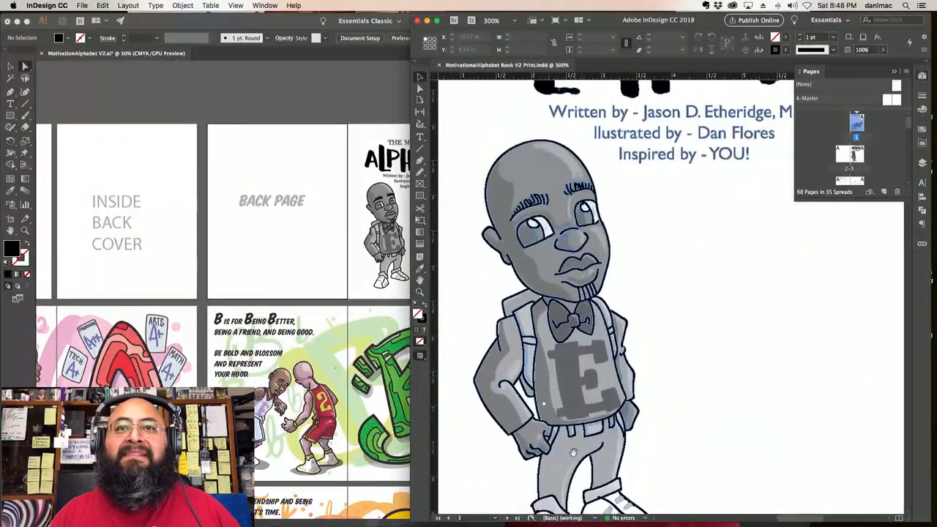
{"action": "scroll", "coordinate": [652, 330], "scroll_direction": "down", "scroll_amount": 2}
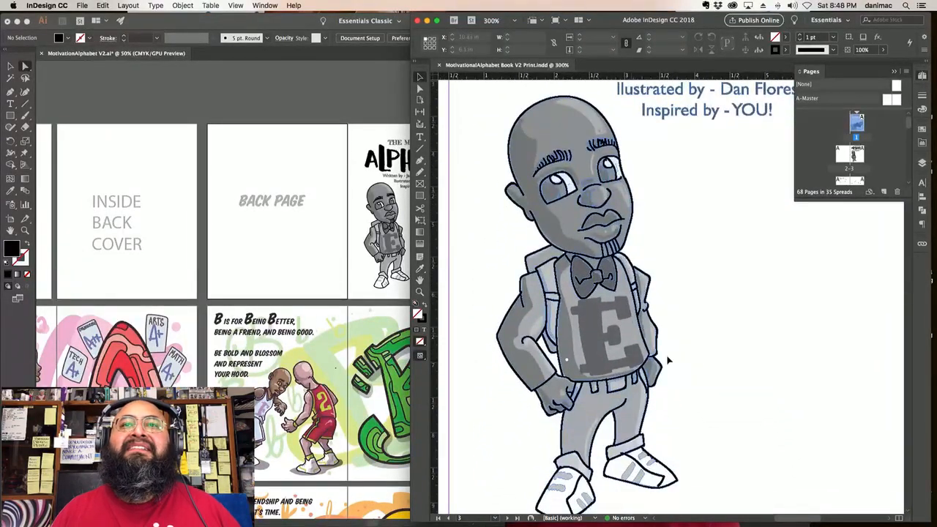
{"action": "scroll", "coordinate": [719, 361], "scroll_direction": "down", "scroll_amount": 5, "text": "alt"}
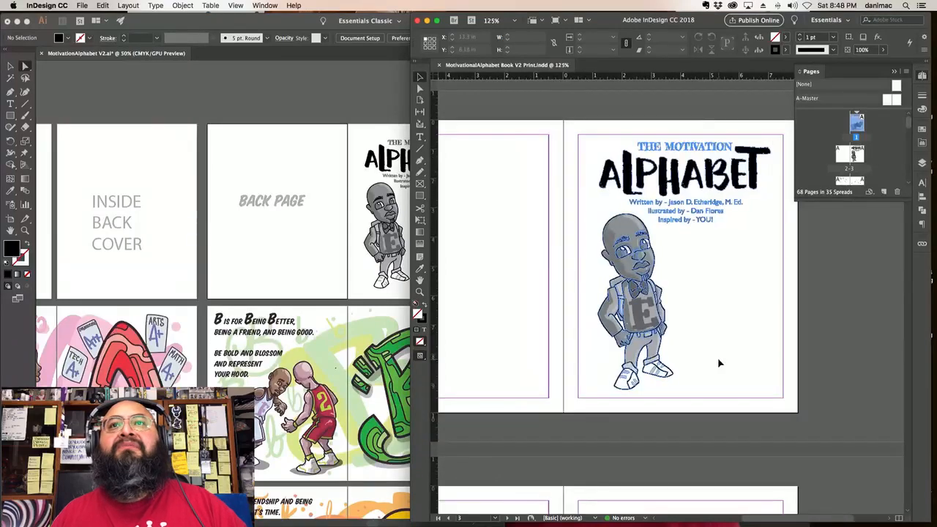
Step: Look through the story text and the first letter spreads, ending with the letter A spread at 100% zoom
{"action": "scroll", "coordinate": [659, 410], "scroll_direction": "down", "scroll_amount": 8}
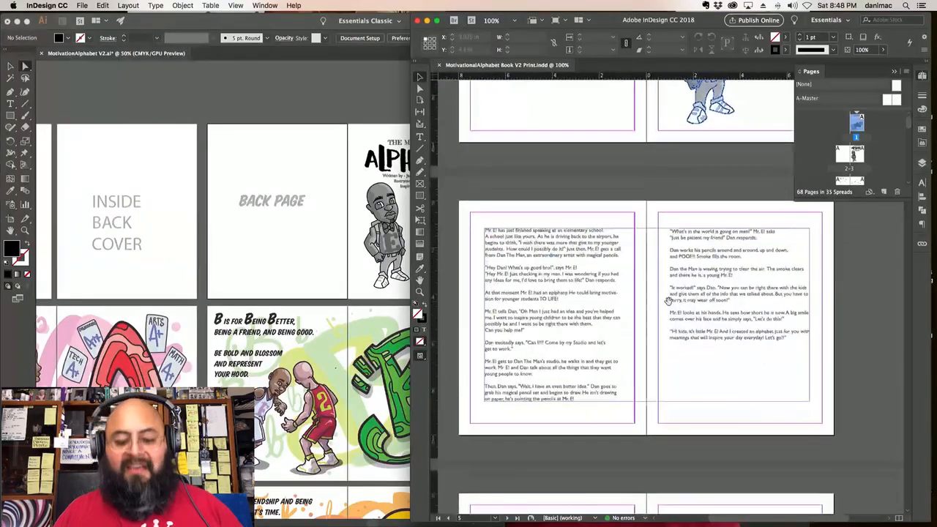
{"action": "scroll", "coordinate": [670, 307], "scroll_direction": "down", "scroll_amount": 2, "text": "alt"}
{"action": "scroll", "coordinate": [670, 450], "scroll_direction": "down", "scroll_amount": 10}
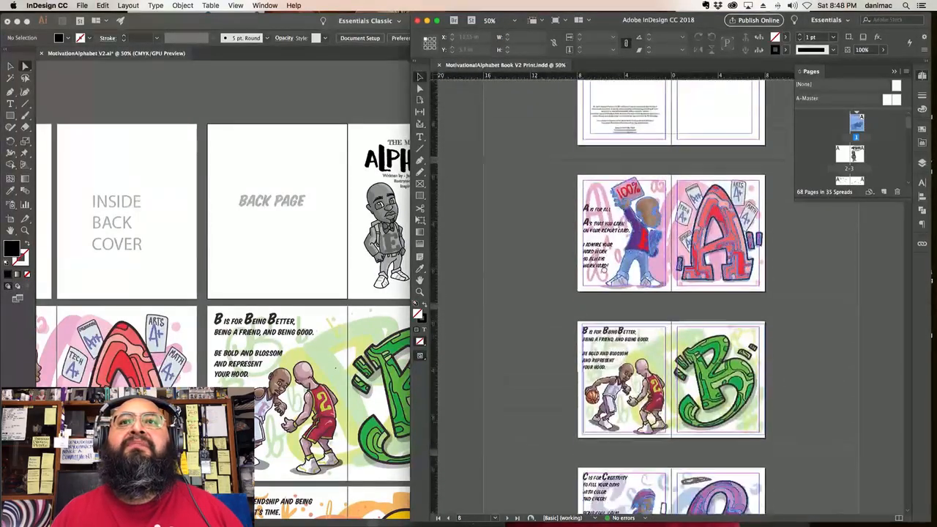
{"action": "scroll", "coordinate": [790, 311], "scroll_direction": "down", "scroll_amount": 1}
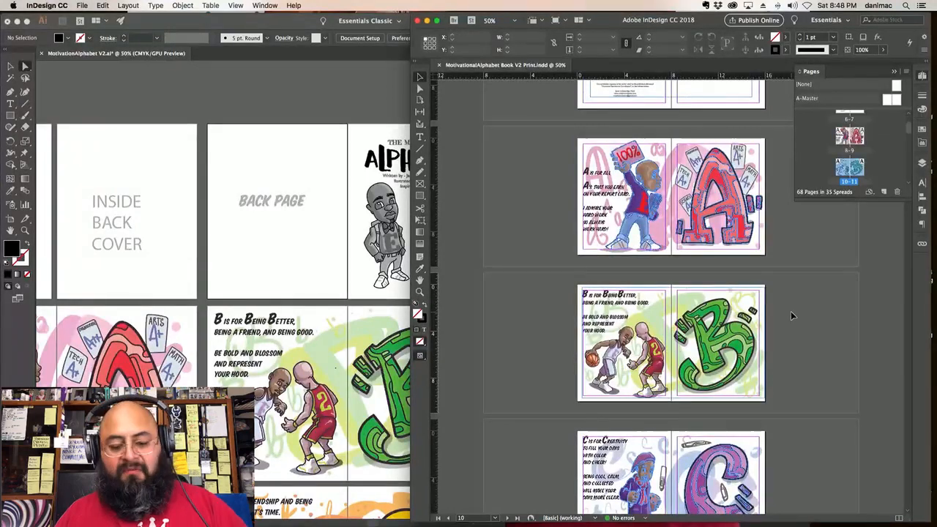
{"action": "scroll", "coordinate": [791, 311], "scroll_direction": "up", "scroll_amount": 2, "text": "alt"}
{"action": "scroll", "coordinate": [694, 292], "scroll_direction": "up", "scroll_amount": 1, "text": "alt"}
{"action": "scroll", "coordinate": [621, 322], "scroll_direction": "up", "scroll_amount": 7}
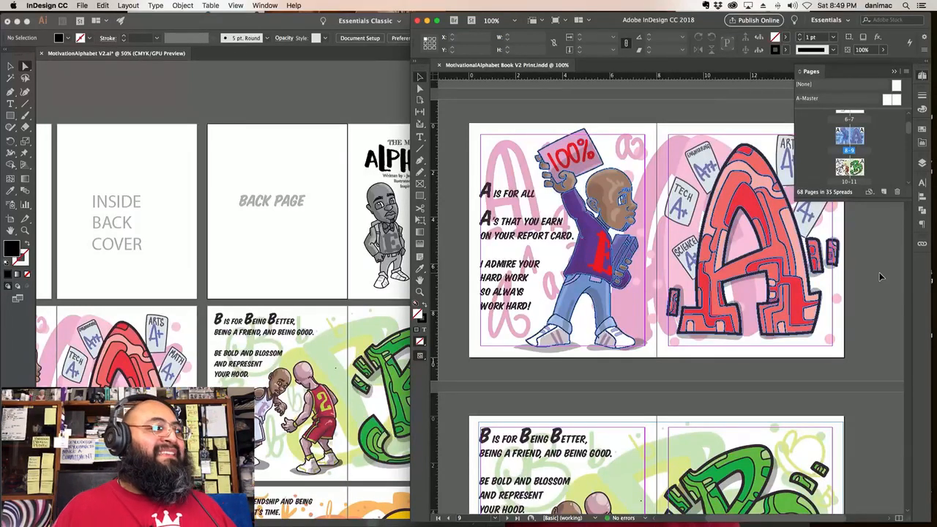
Step: Switch to Illustrator and survey the full grid of book artboards at 12.5% zoom
{"action": "left_click", "coordinate": [233, 89]}
{"action": "key", "text": "super+minus"}
{"action": "key", "text": "super+minus"}
{"action": "key", "text": "super+minus"}
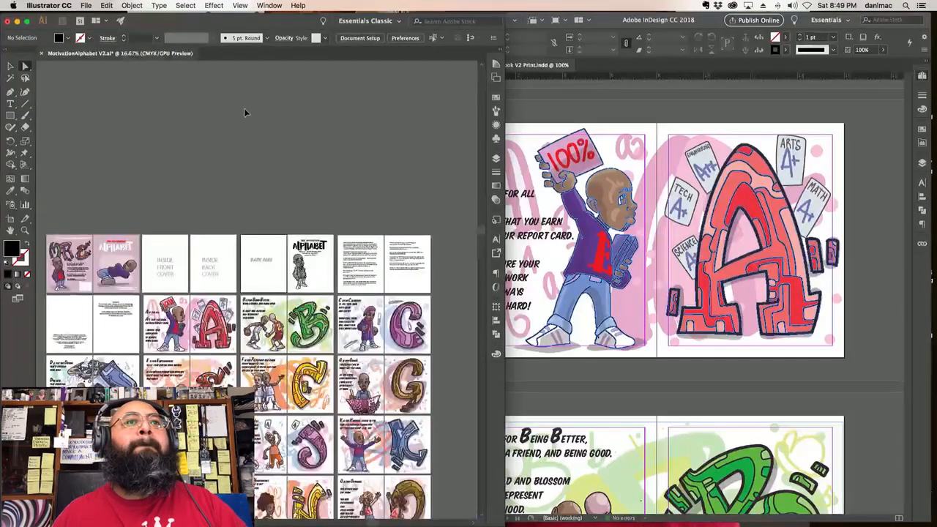
{"action": "key", "text": "super+minus"}
{"action": "scroll", "coordinate": [245, 112], "scroll_direction": "down", "scroll_amount": 5}
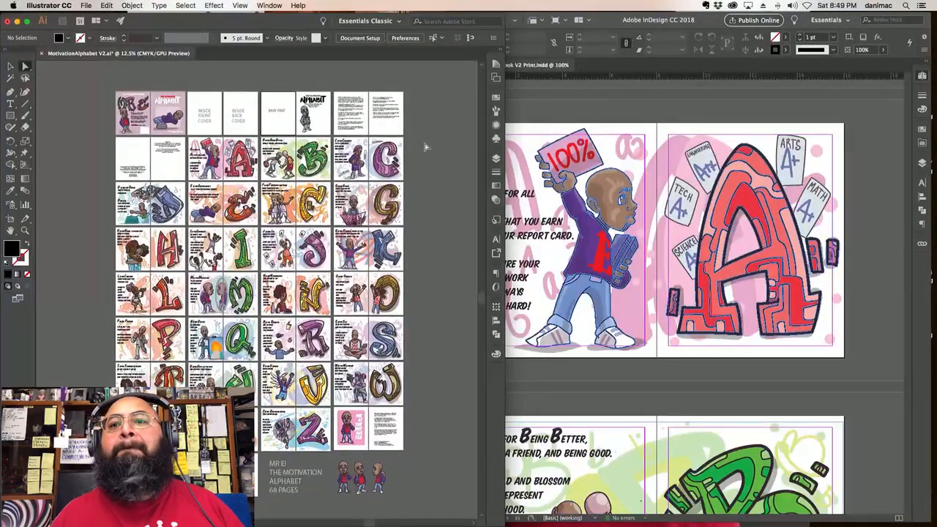
{"action": "scroll", "coordinate": [410, 174], "scroll_direction": "down", "scroll_amount": 5}
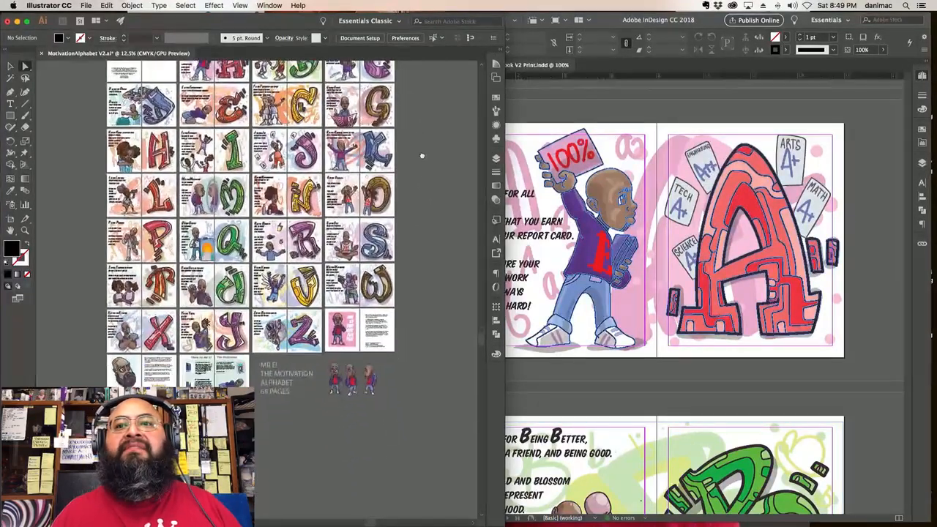
{"action": "scroll", "coordinate": [420, 158], "scroll_direction": "up", "scroll_amount": 5}
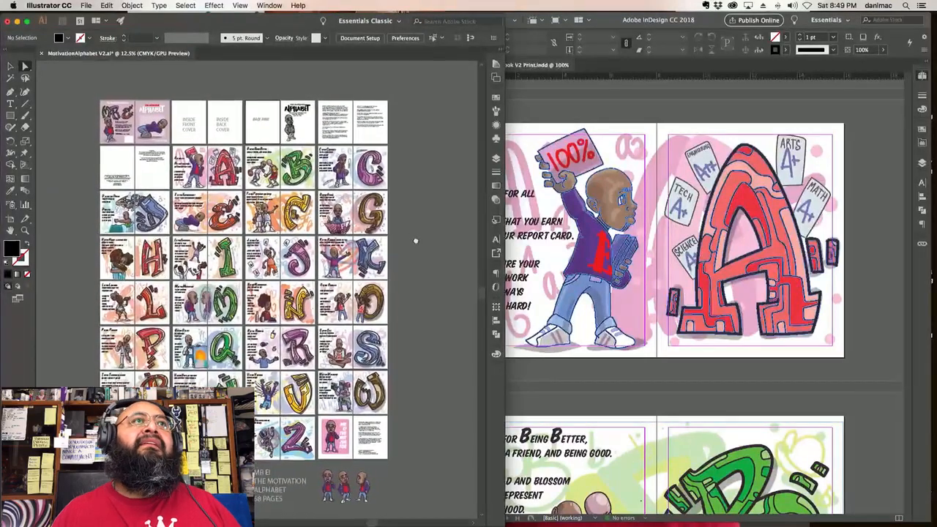
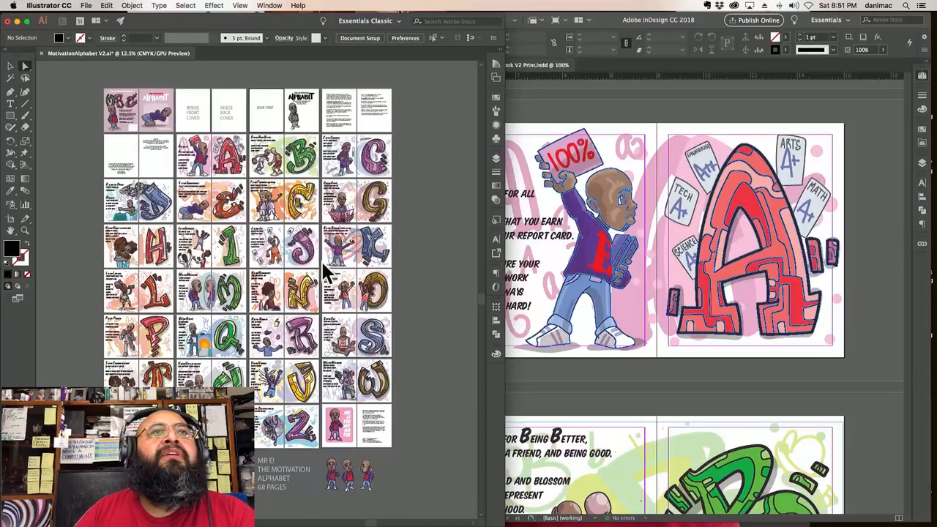
Step: Switch to InDesign and look through the letter spreads from A to Z at 50% zoom
{"action": "left_click", "coordinate": [661, 104]}
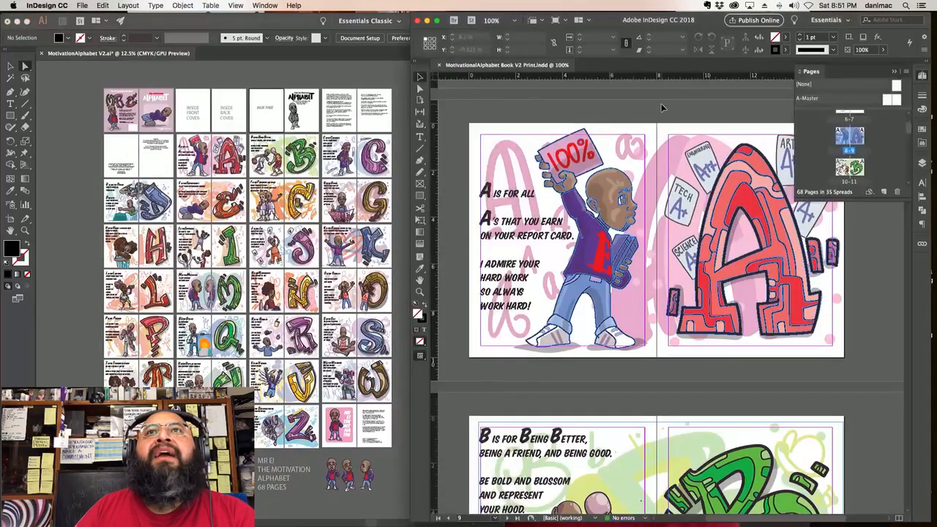
{"action": "left_click", "coordinate": [922, 77]}
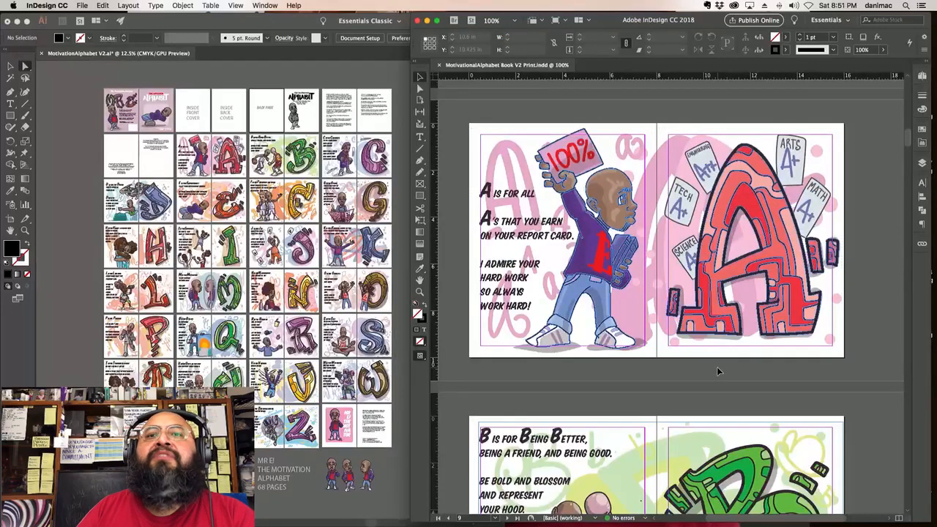
{"action": "key", "text": "super+minus"}
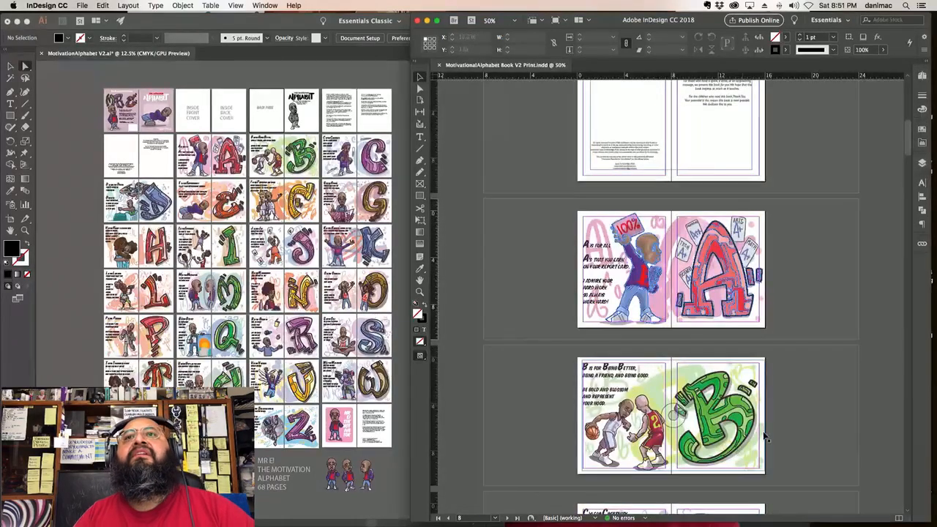
{"action": "scroll", "coordinate": [733, 410], "scroll_direction": "down", "scroll_amount": 4}
{"action": "scroll", "coordinate": [727, 408], "scroll_direction": "down", "scroll_amount": 10}
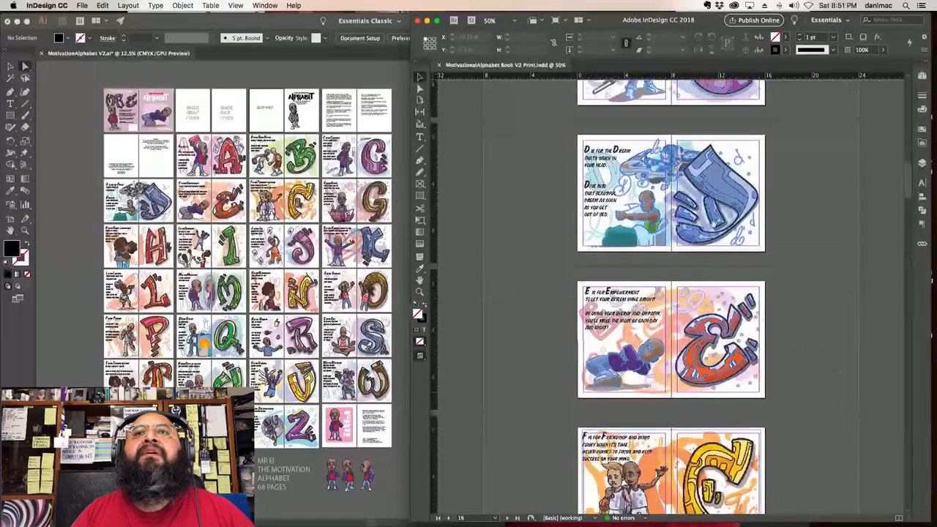
{"action": "scroll", "coordinate": [681, 344], "scroll_direction": "down", "scroll_amount": 6}
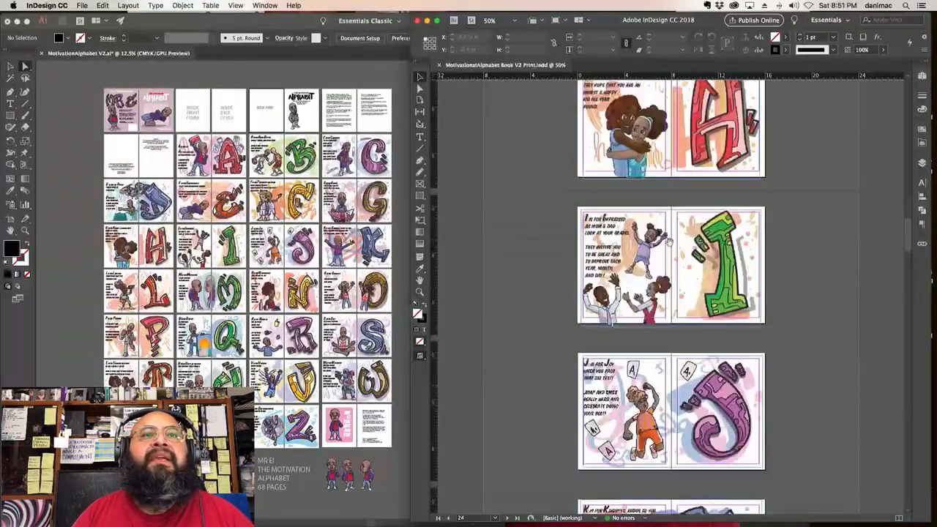
{"action": "scroll", "coordinate": [672, 293], "scroll_direction": "down", "scroll_amount": 5}
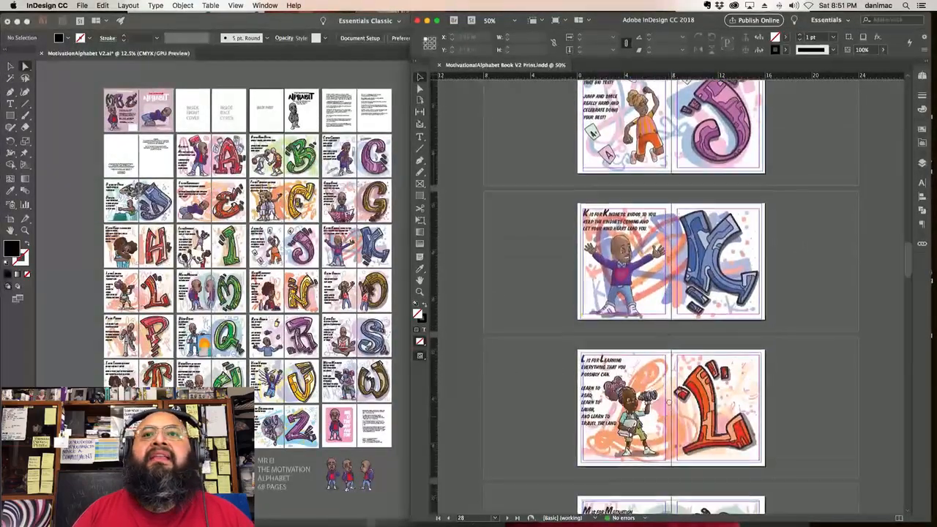
{"action": "scroll", "coordinate": [769, 357], "scroll_direction": "down", "scroll_amount": 4}
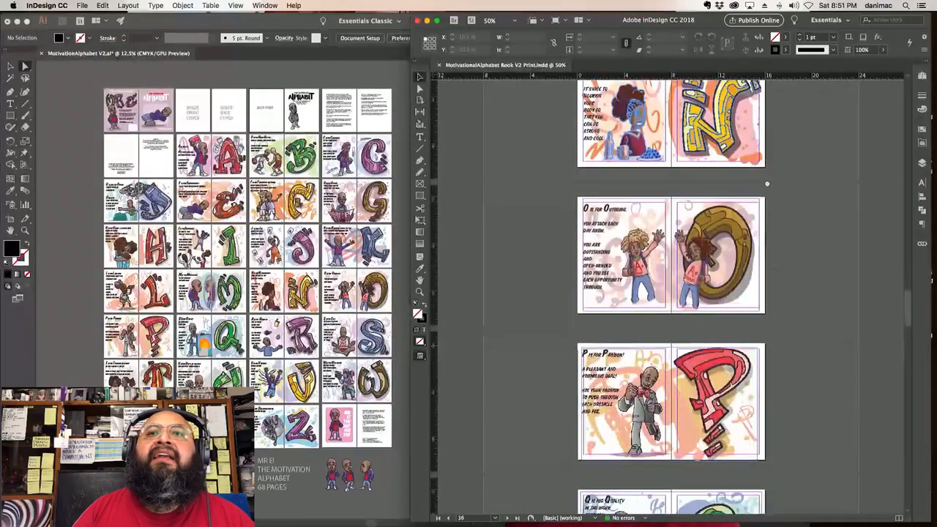
{"action": "scroll", "coordinate": [780, 343], "scroll_direction": "down", "scroll_amount": 8}
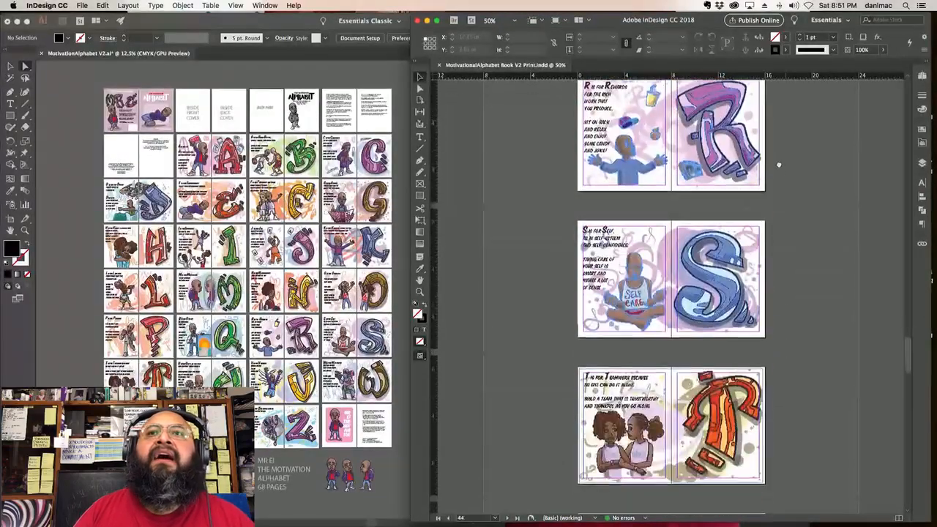
{"action": "scroll", "coordinate": [784, 344], "scroll_direction": "down", "scroll_amount": 8}
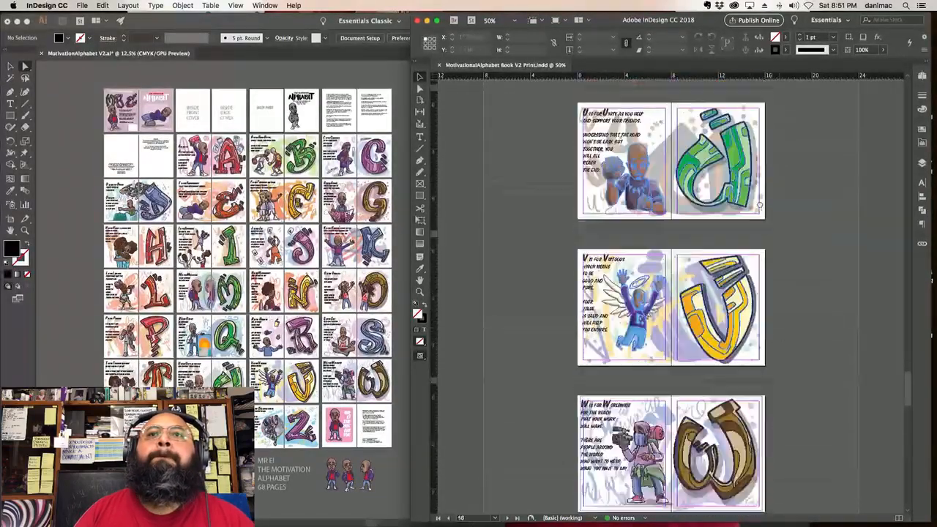
{"action": "scroll", "coordinate": [769, 366], "scroll_direction": "down", "scroll_amount": 4}
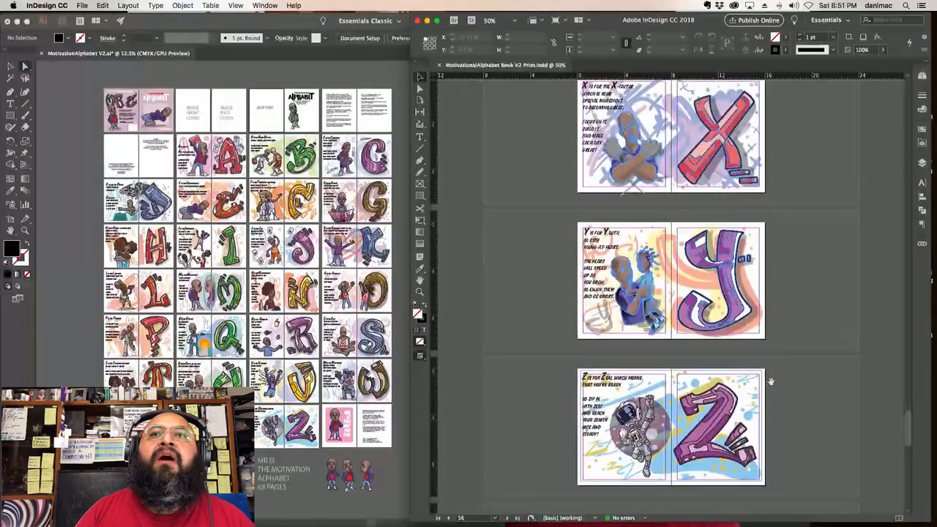
Step: Review the closing bio, More by Mr E!, blank and back cover spreads, ending back at the letter Z spread
{"action": "scroll", "coordinate": [772, 392], "scroll_direction": "down", "scroll_amount": 6}
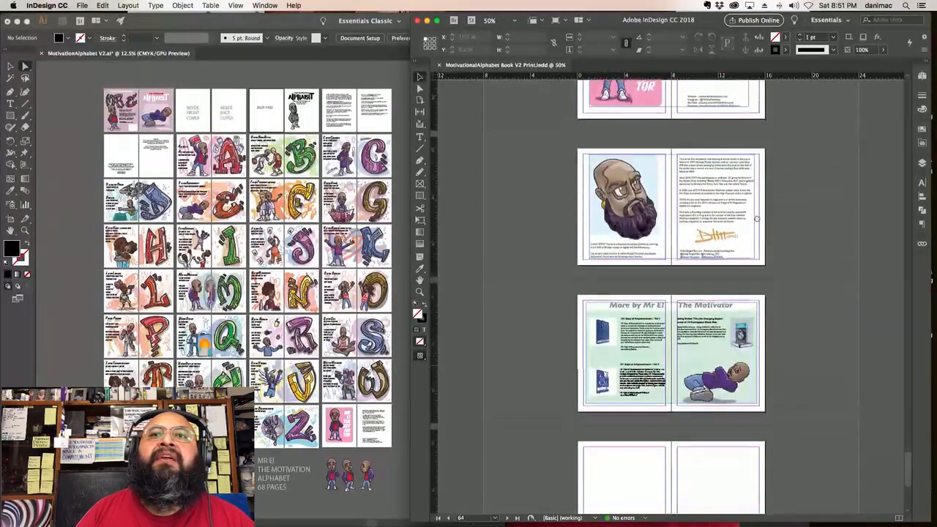
{"action": "scroll", "coordinate": [767, 292], "scroll_direction": "down", "scroll_amount": 2}
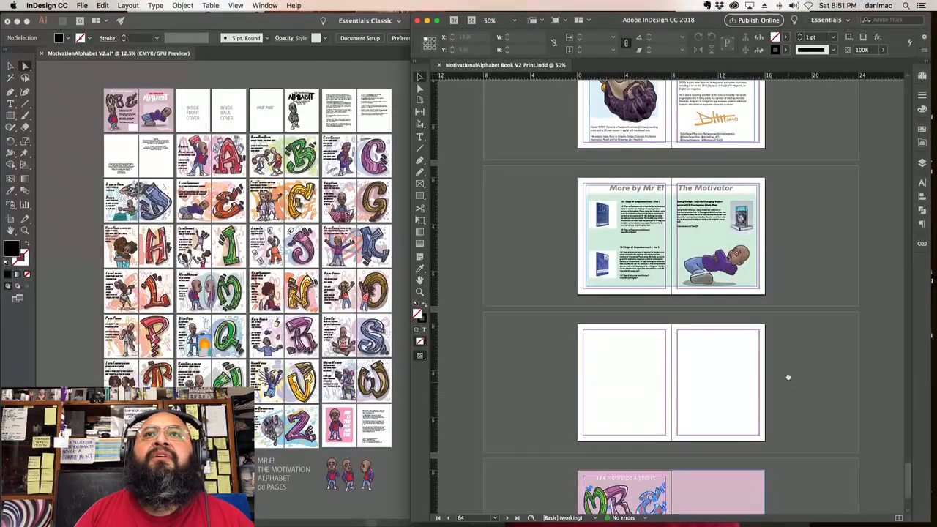
{"action": "scroll", "coordinate": [787, 376], "scroll_direction": "down", "scroll_amount": 3}
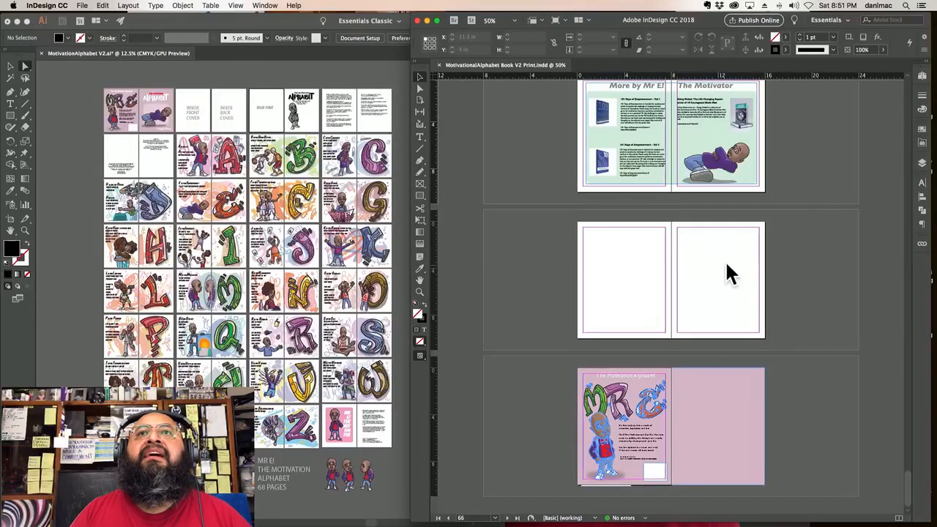
{"action": "scroll", "coordinate": [728, 272], "scroll_direction": "up", "scroll_amount": 5}
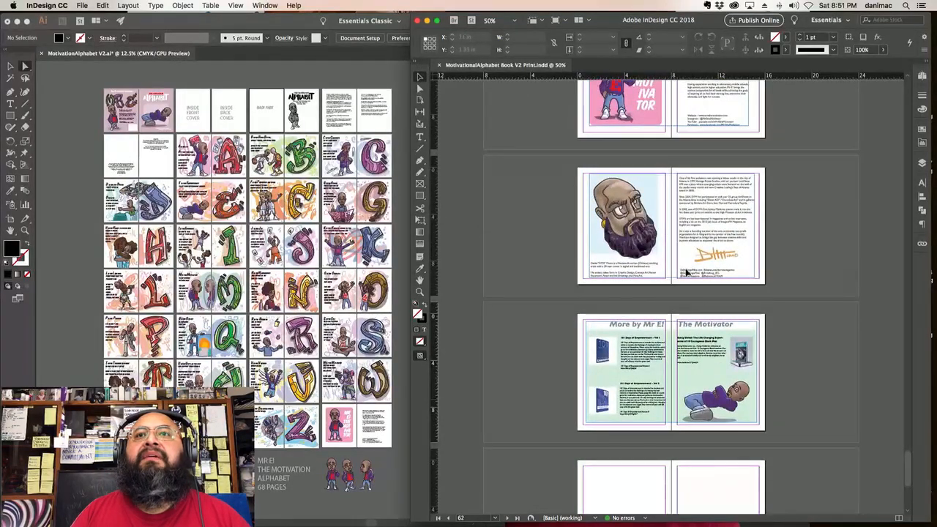
{"action": "scroll", "coordinate": [674, 284], "scroll_direction": "up", "scroll_amount": 5}
{"action": "scroll", "coordinate": [675, 286], "scroll_direction": "up", "scroll_amount": 1}
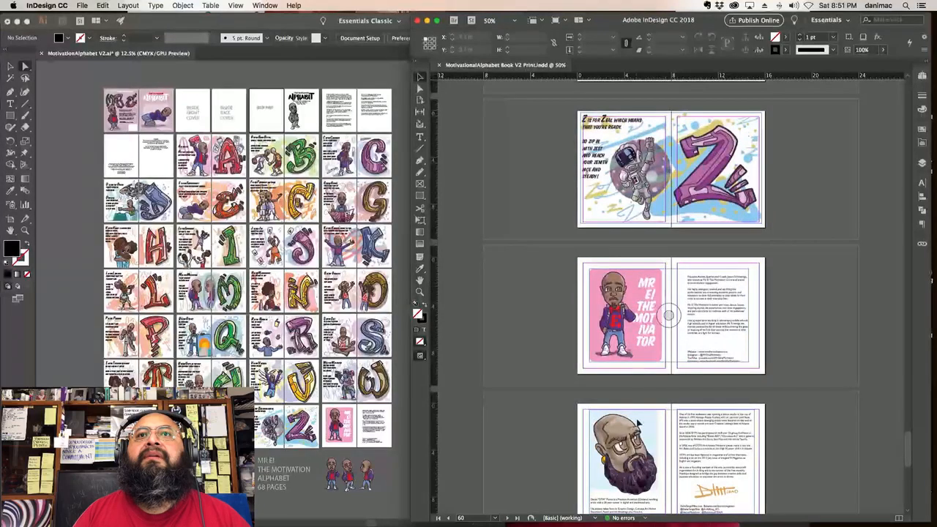
{"action": "scroll", "coordinate": [747, 347], "scroll_direction": "up", "scroll_amount": 3}
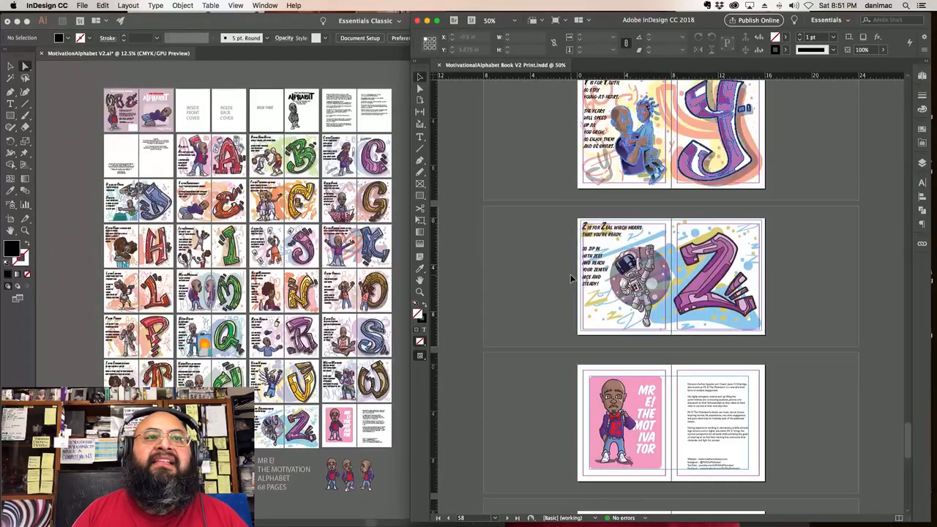
Step: Switch to Illustrator and examine the letter Z artboards at 50% zoom with nothing selected
{"action": "left_click", "coordinate": [291, 443]}
{"action": "left_click", "coordinate": [290, 442]}
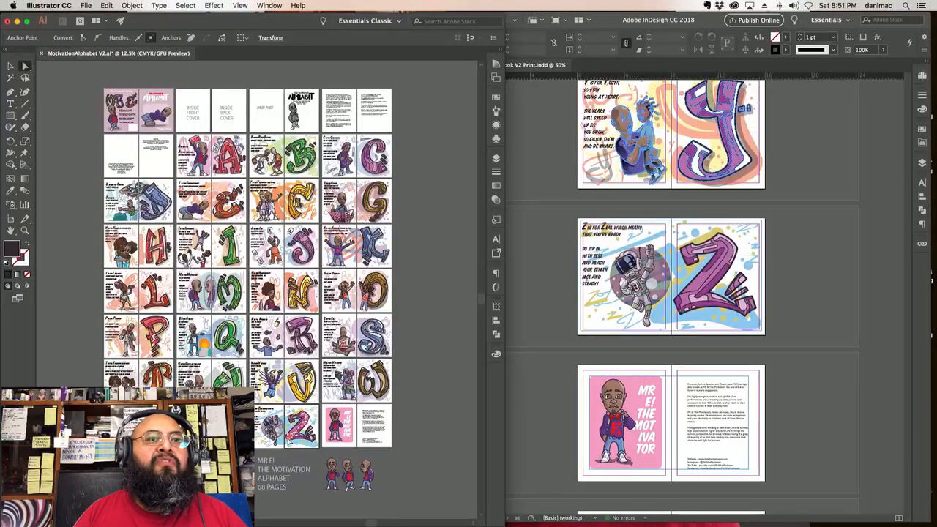
{"action": "key", "text": "super+equal"}
{"action": "key", "text": "super+equal"}
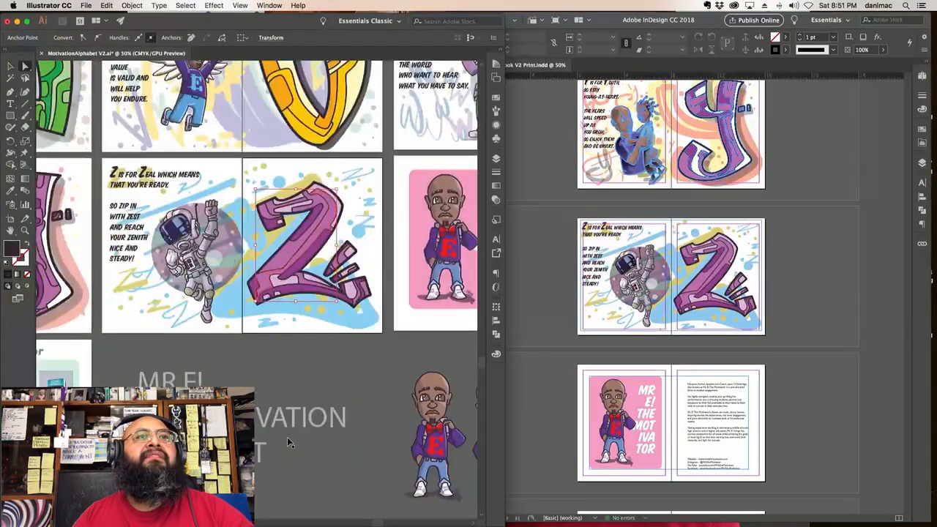
{"action": "scroll", "coordinate": [329, 399], "scroll_direction": "up", "scroll_amount": 2}
{"action": "left_click", "coordinate": [378, 412]}
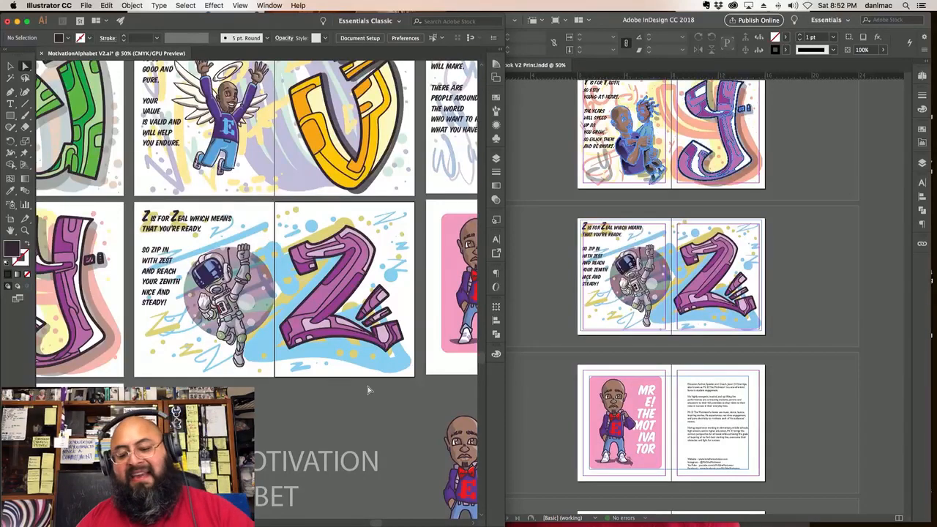
Step: Survey the artboard grid at 16.67% zoom and return to the letter Z spread at 66.67%
{"action": "key", "text": "super+minus"}
{"action": "key", "text": "super+minus"}
{"action": "key", "text": "super+minus"}
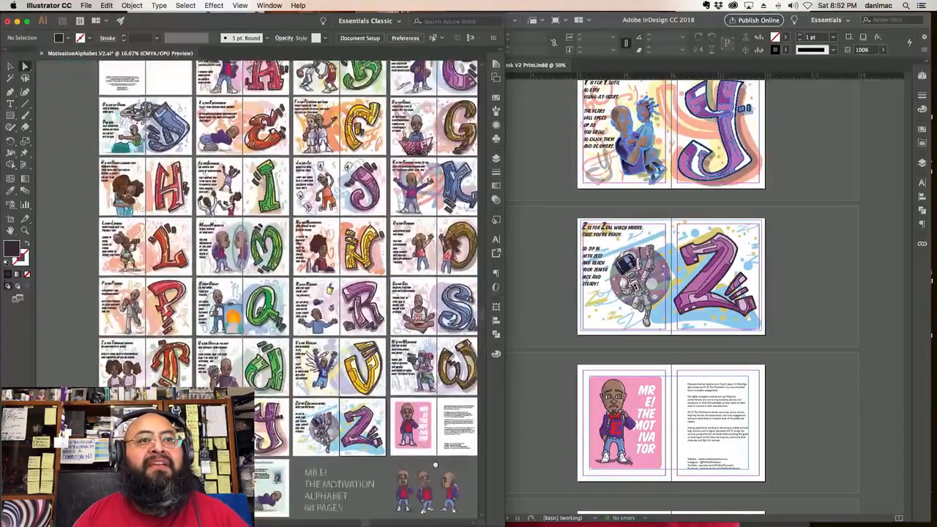
{"action": "left_click_drag", "start_coordinate": [436, 465], "coordinate": [397, 503]}
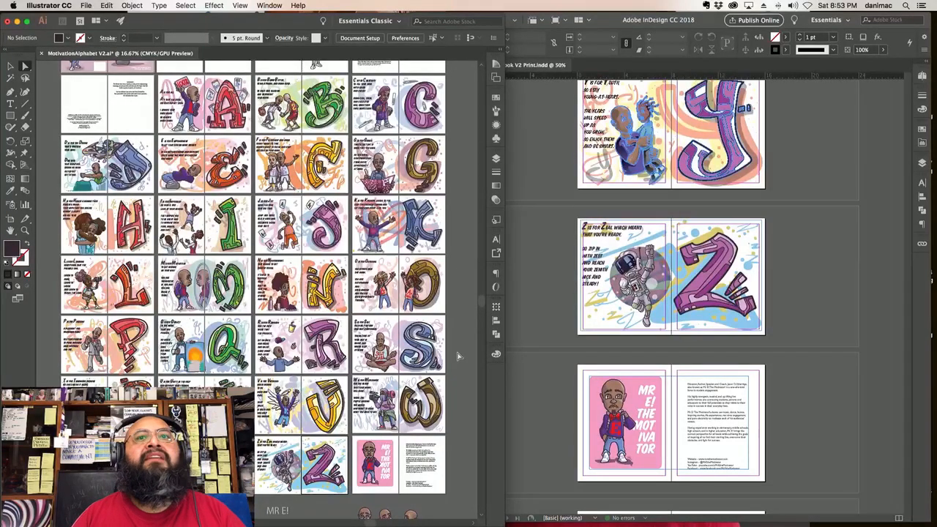
{"action": "key", "text": "super+equal"}
{"action": "key", "text": "super+equal"}
{"action": "left_click_drag", "start_coordinate": [342, 463], "coordinate": [274, 248]}
{"action": "key", "text": "super+equal"}
{"action": "key", "text": "super+equal"}
{"action": "left_click_drag", "start_coordinate": [377, 429], "coordinate": [343, 213]}
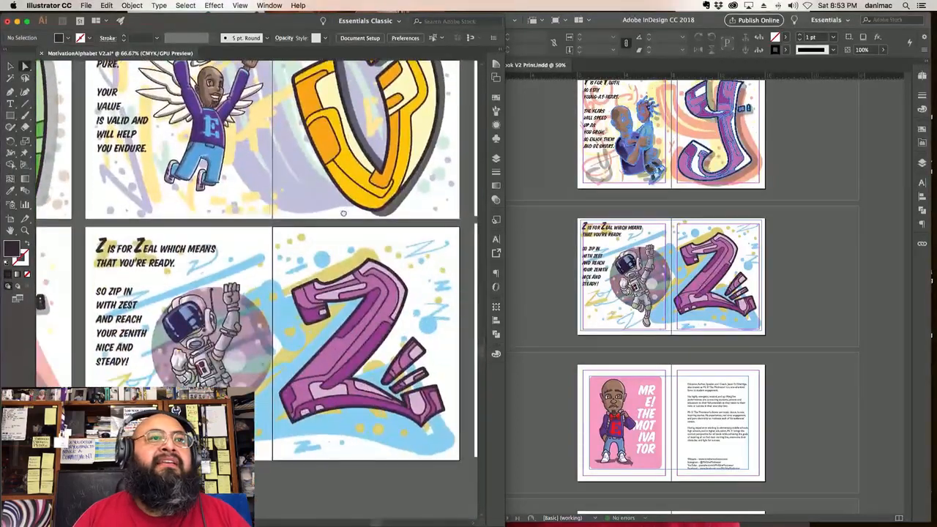
Step: Open the Layers panel as a floating panel and collapse all expanded page layers
{"action": "left_click", "coordinate": [496, 159]}
{"action": "left_click_drag", "start_coordinate": [381, 153], "coordinate": [283, 82]}
{"action": "left_click", "coordinate": [313, 138]}
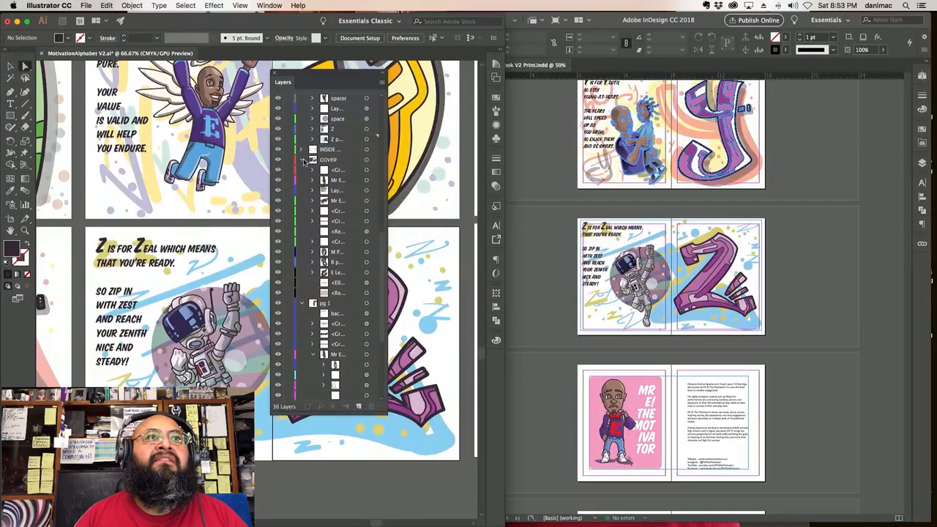
{"action": "left_click", "coordinate": [301, 158]}
{"action": "left_click", "coordinate": [302, 170]}
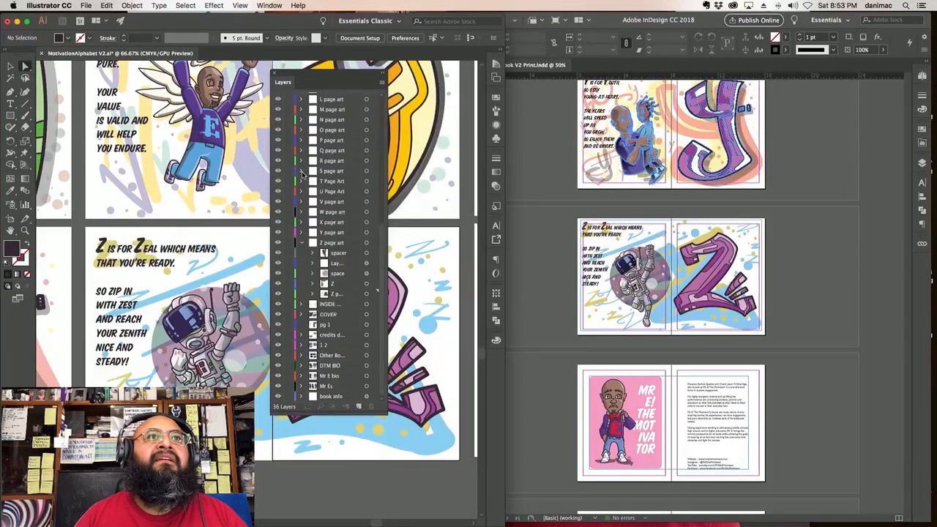
{"action": "left_click", "coordinate": [299, 248]}
{"action": "scroll", "coordinate": [301, 219], "scroll_direction": "up", "scroll_amount": 6}
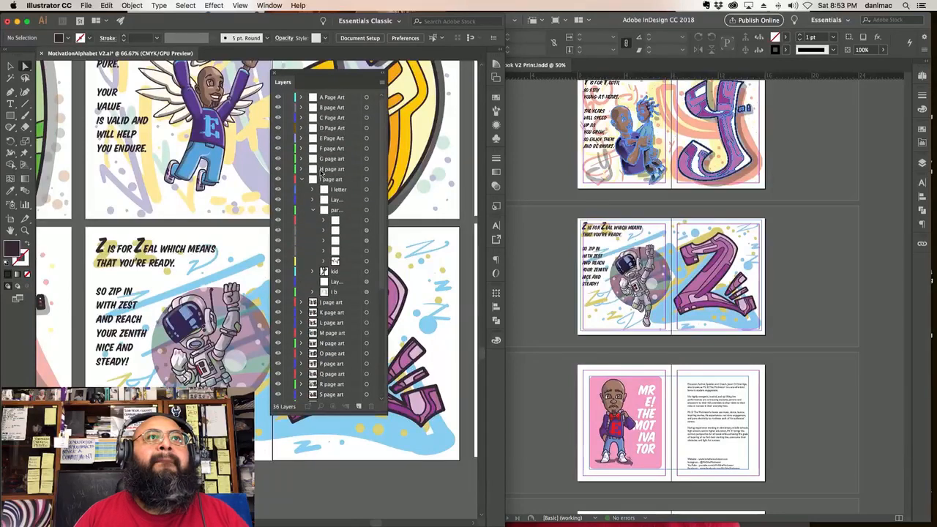
{"action": "left_click", "coordinate": [301, 180]}
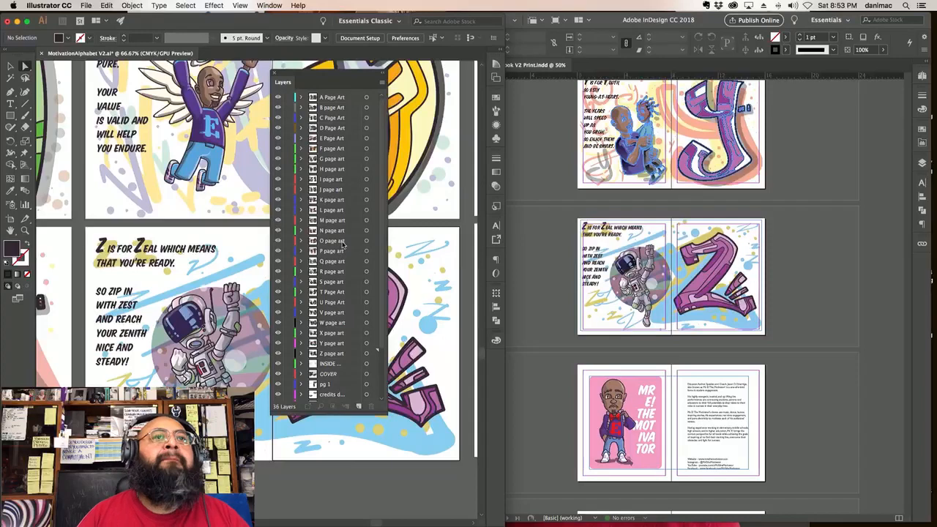
Step: Enlarge the floating Layers panel to fit the complete layer list and move it off the letter Z artwork
{"action": "left_click_drag", "start_coordinate": [380, 408], "coordinate": [396, 495]}
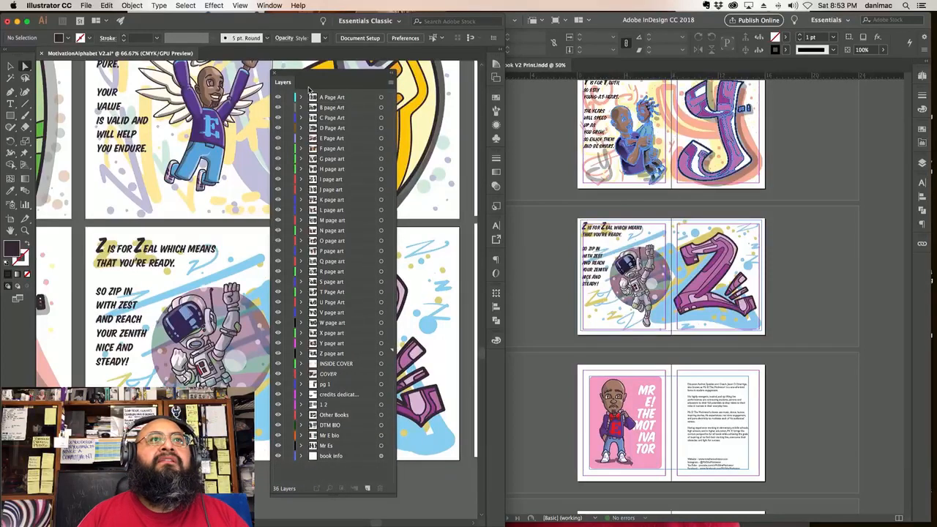
{"action": "left_click_drag", "start_coordinate": [290, 84], "coordinate": [456, 90]}
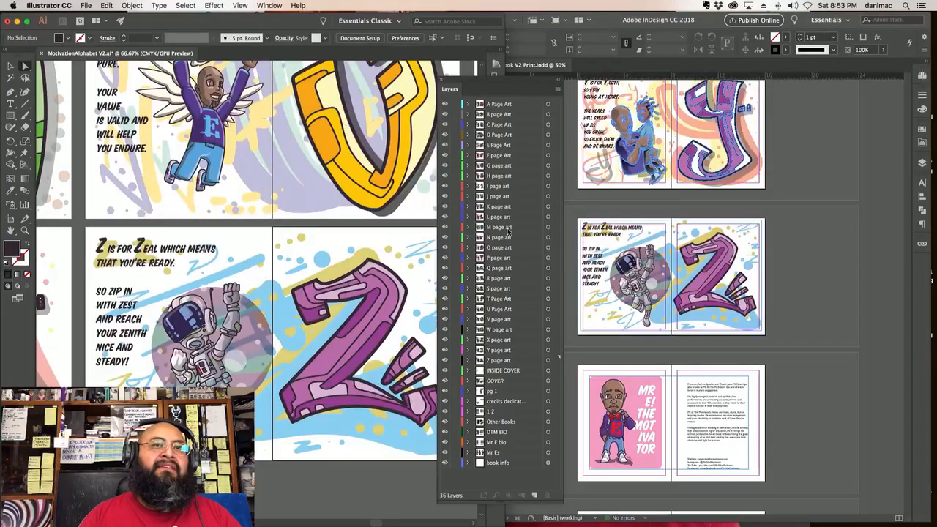
Step: Expand the Z page art layer and target its spacer, Layer 510, space, Z and Z page sublayers one by one to inspect their artwork
{"action": "left_click", "coordinate": [502, 363]}
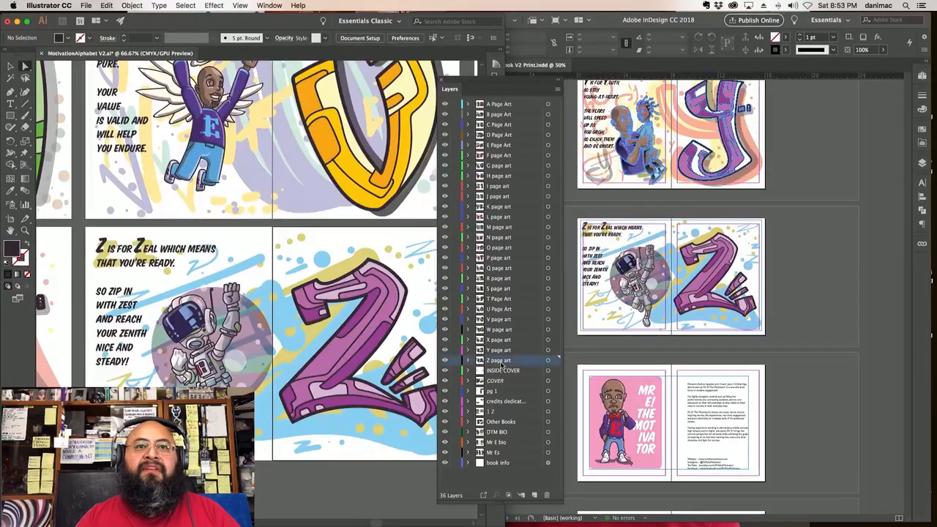
{"action": "left_click", "coordinate": [468, 361]}
{"action": "scroll", "coordinate": [513, 351], "scroll_direction": "down", "scroll_amount": 2}
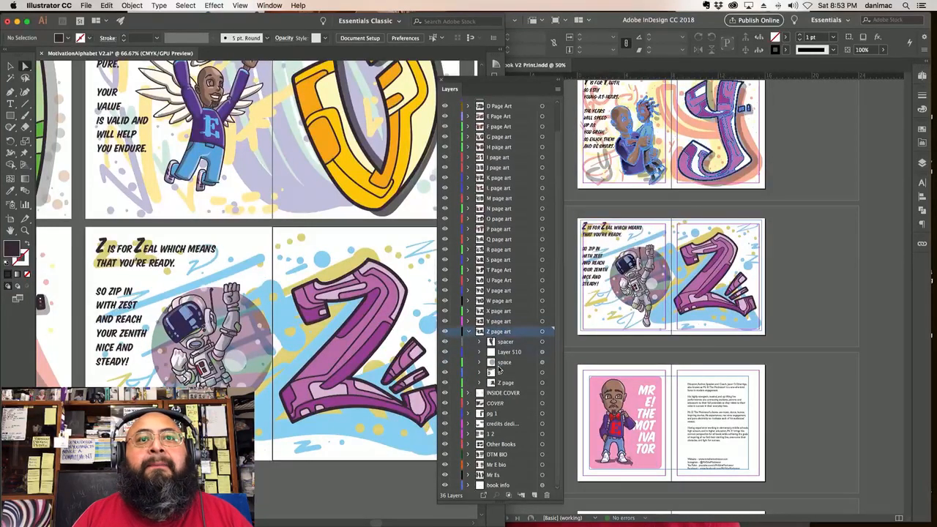
{"action": "left_click", "coordinate": [541, 343]}
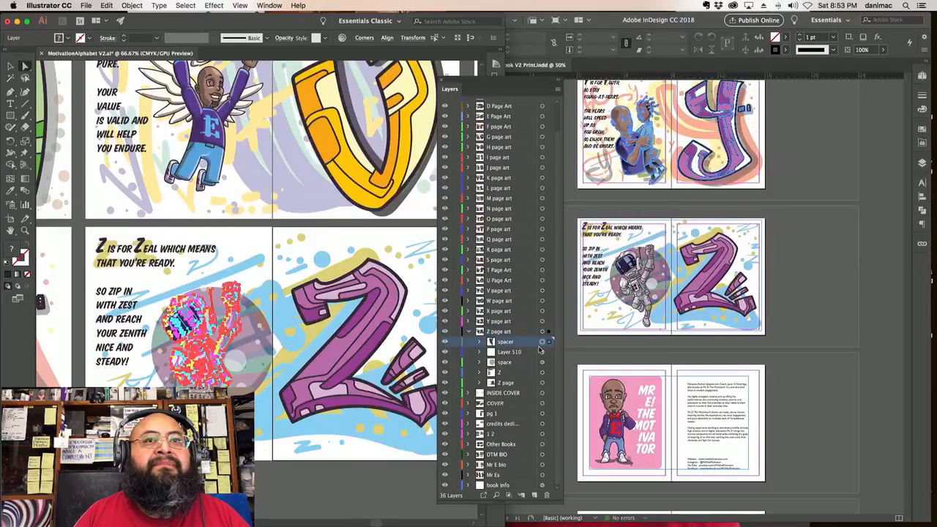
{"action": "left_click", "coordinate": [542, 352]}
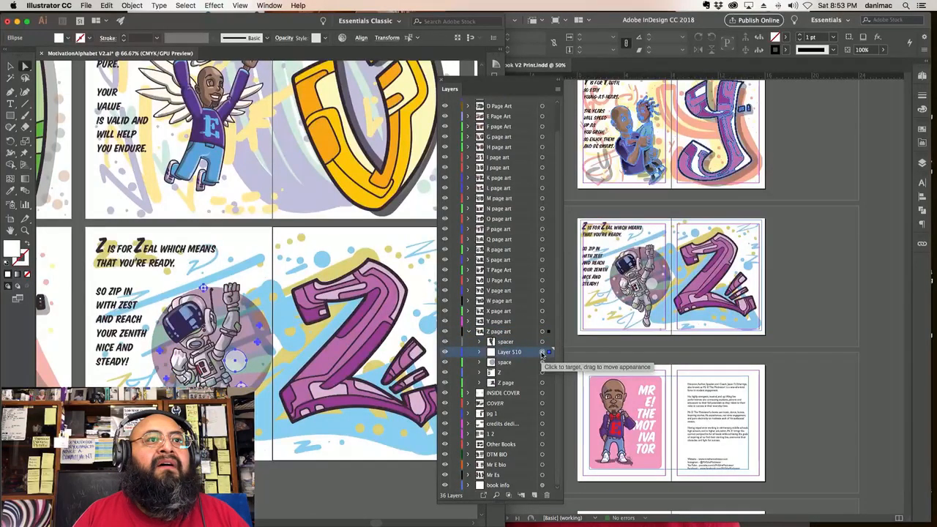
{"action": "left_click", "coordinate": [542, 363]}
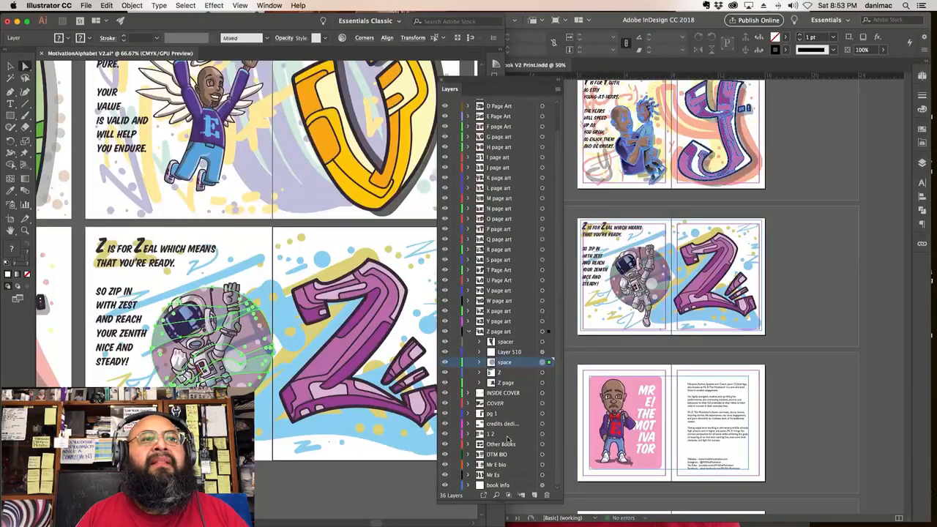
{"action": "left_click", "coordinate": [543, 373]}
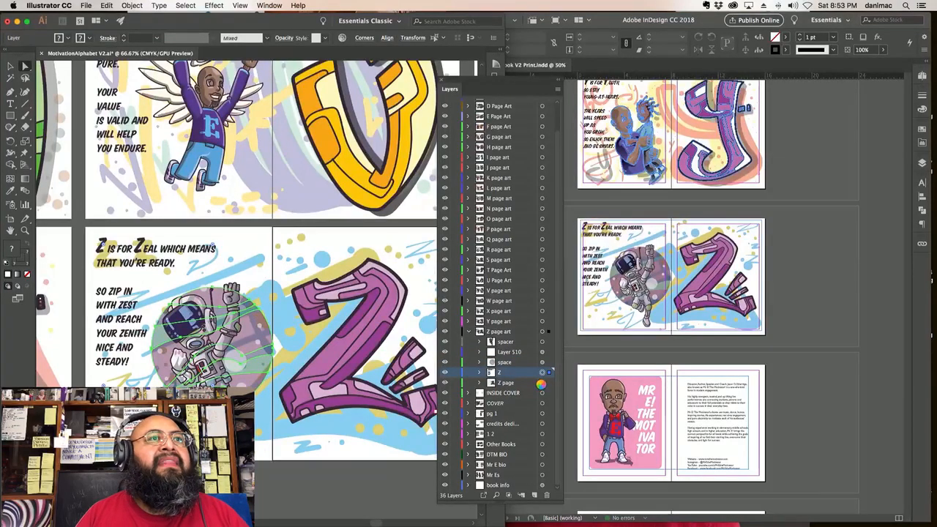
{"action": "left_click", "coordinate": [542, 384]}
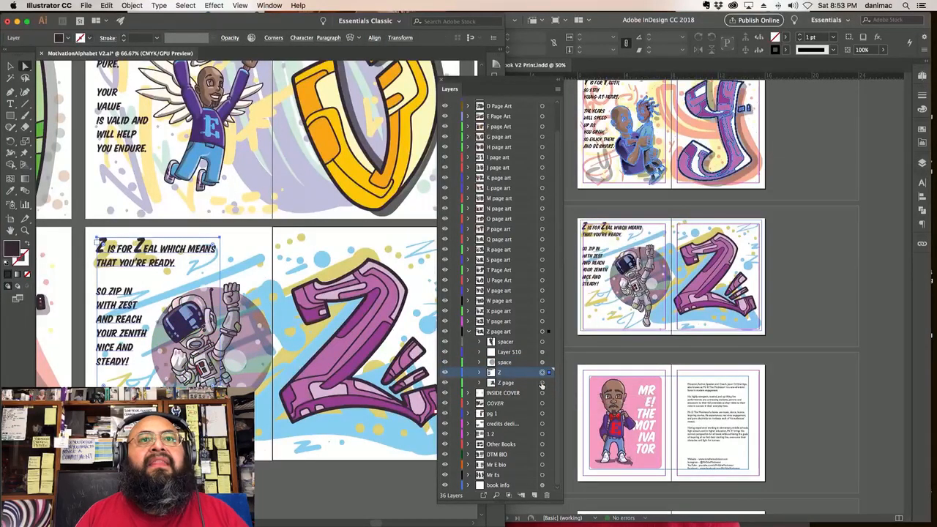
Step: Expand the Z page sublayer and target its nested layers one by one to inspect which parts of the letter Z artwork each holds
{"action": "left_click", "coordinate": [542, 383]}
{"action": "left_click", "coordinate": [480, 382]}
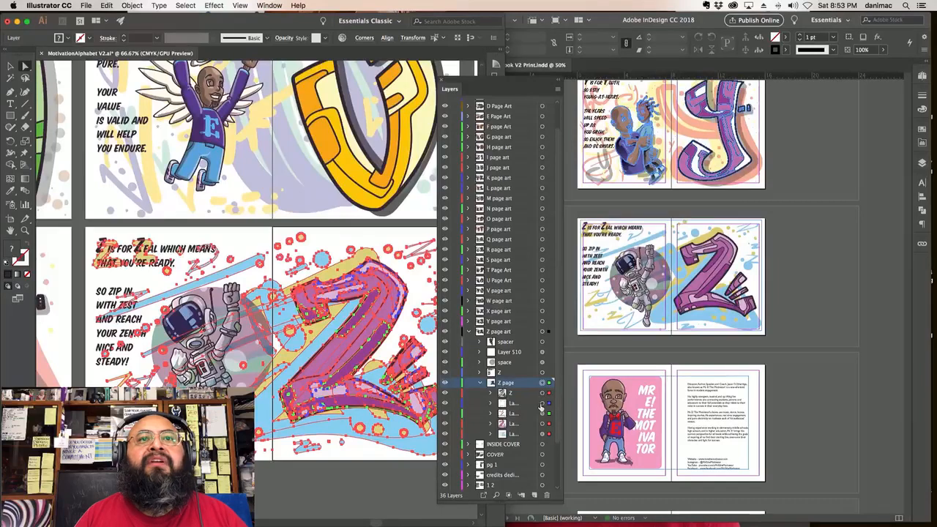
{"action": "left_click", "coordinate": [542, 433]}
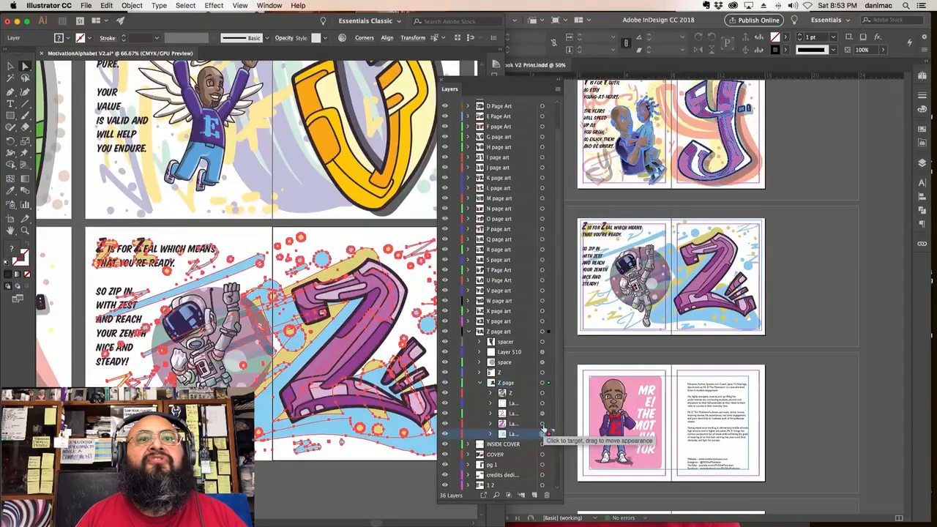
{"action": "left_click", "coordinate": [543, 424]}
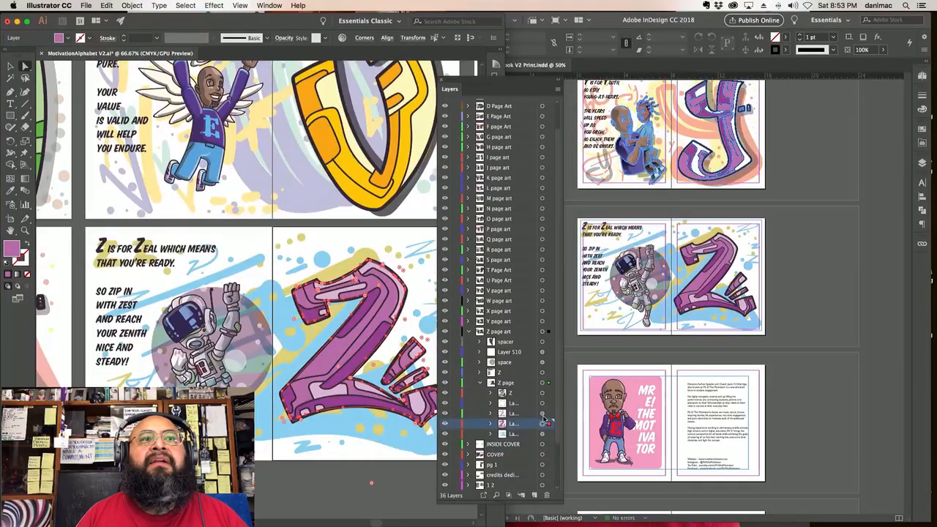
{"action": "left_click", "coordinate": [542, 414]}
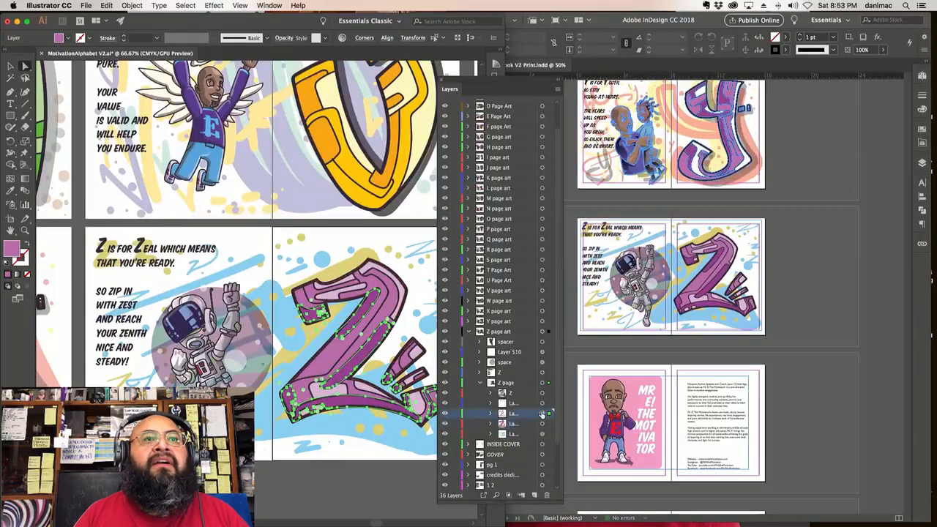
{"action": "left_click", "coordinate": [543, 403]}
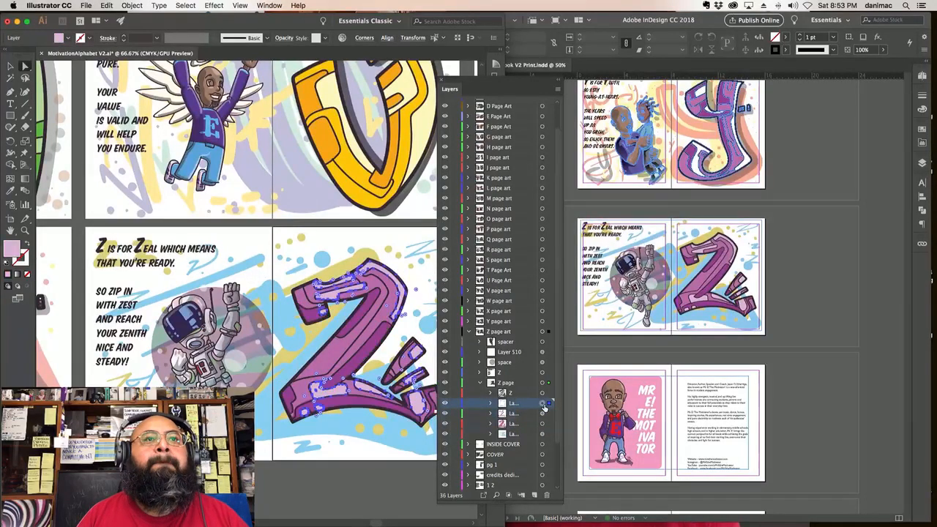
{"action": "left_click", "coordinate": [542, 393]}
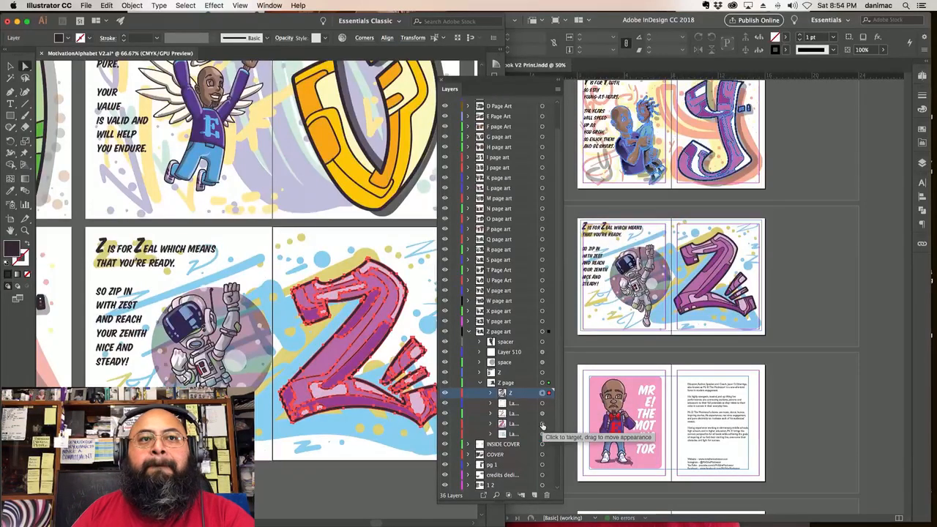
Step: Hide the four colour and background layers inside the Z page sublayer, leaving only the letter's outline layer shown
{"action": "left_click", "coordinate": [542, 424]}
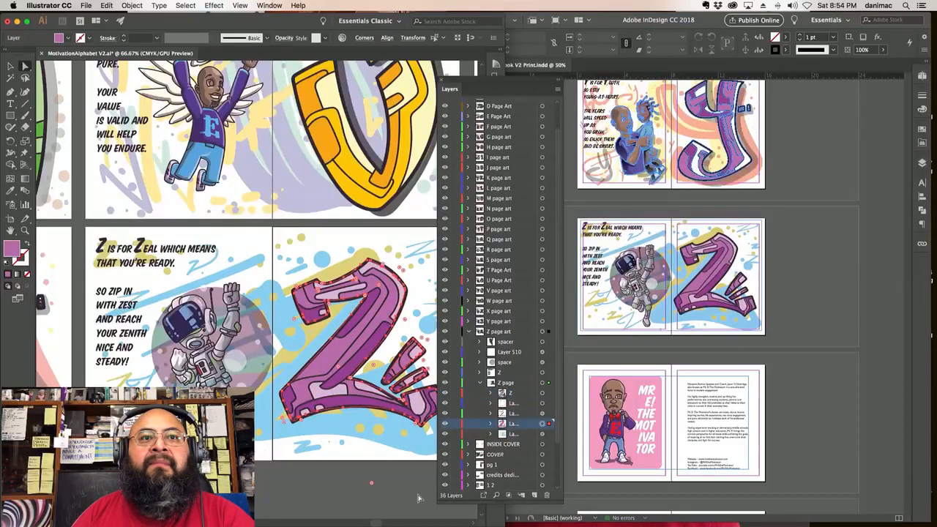
{"action": "key", "text": "super+shift+a"}
{"action": "left_click", "coordinate": [445, 428]}
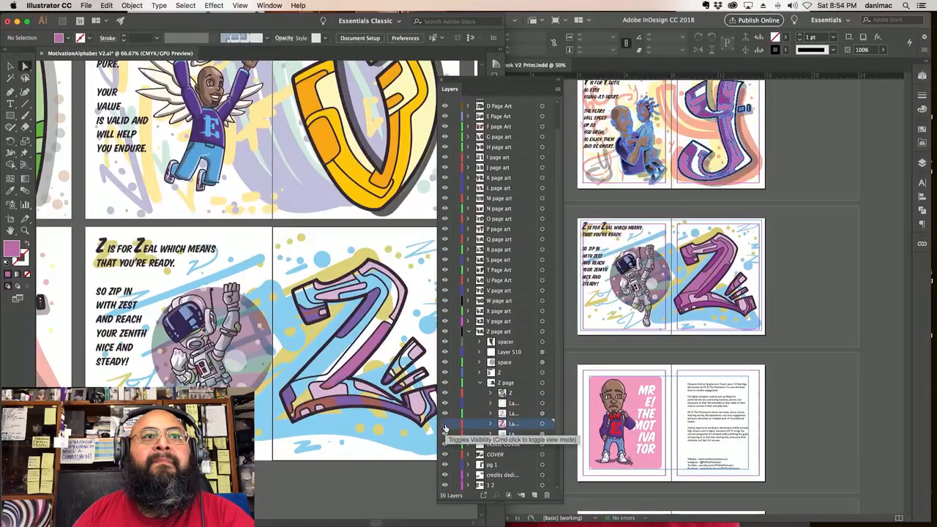
{"action": "left_click", "coordinate": [446, 415]}
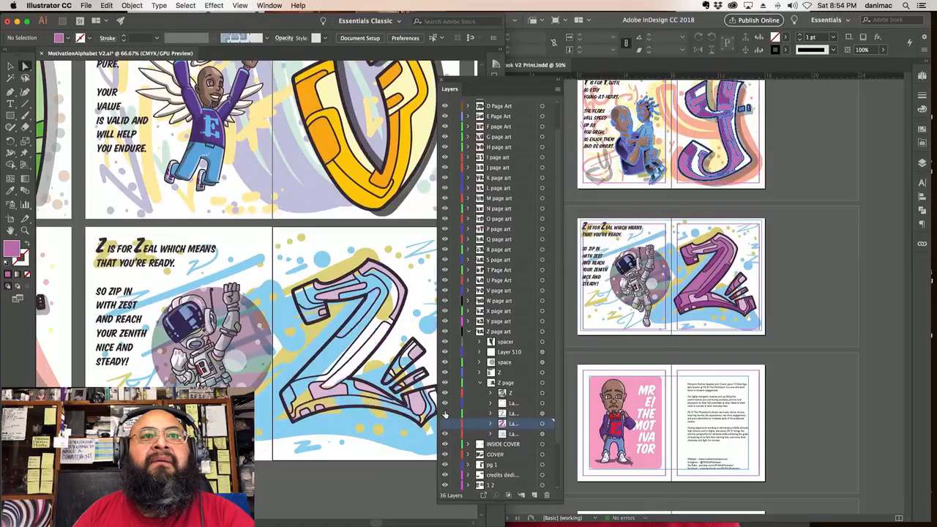
{"action": "left_click", "coordinate": [445, 404]}
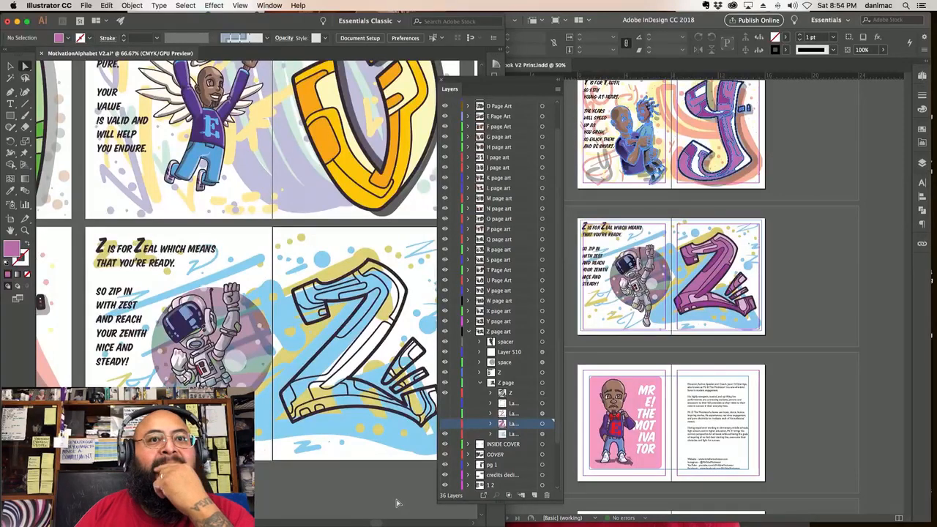
{"action": "left_click", "coordinate": [445, 435]}
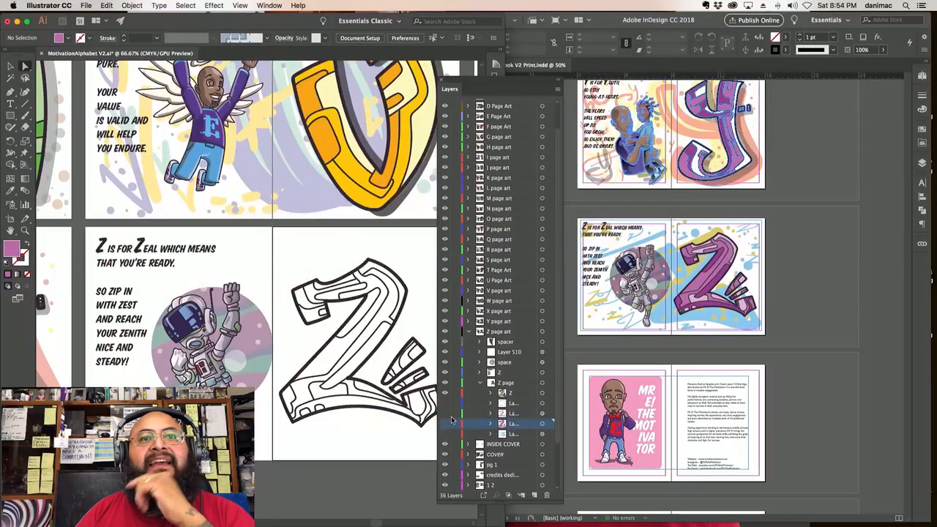
Step: Expand the spacer sublayer and hide the colour layers beneath the astronaut's line art
{"action": "left_click", "coordinate": [481, 342]}
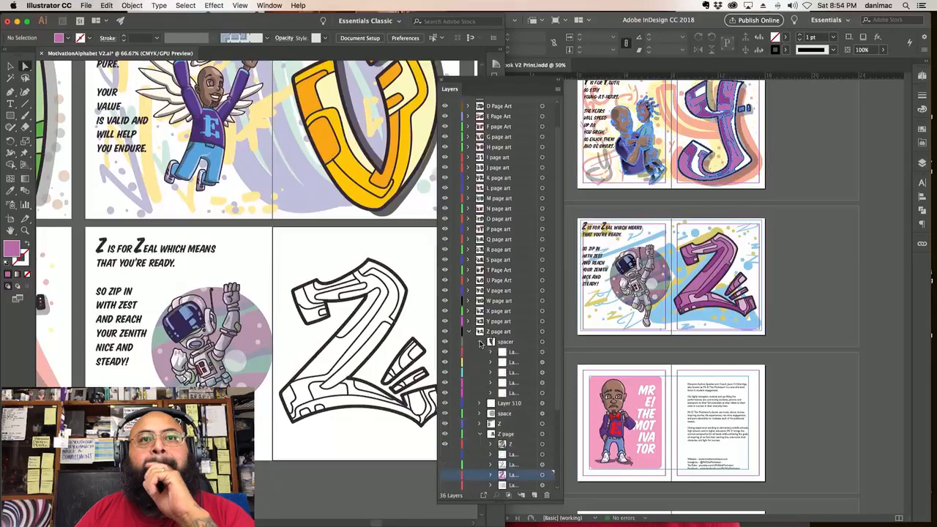
{"action": "left_click", "coordinate": [444, 393]}
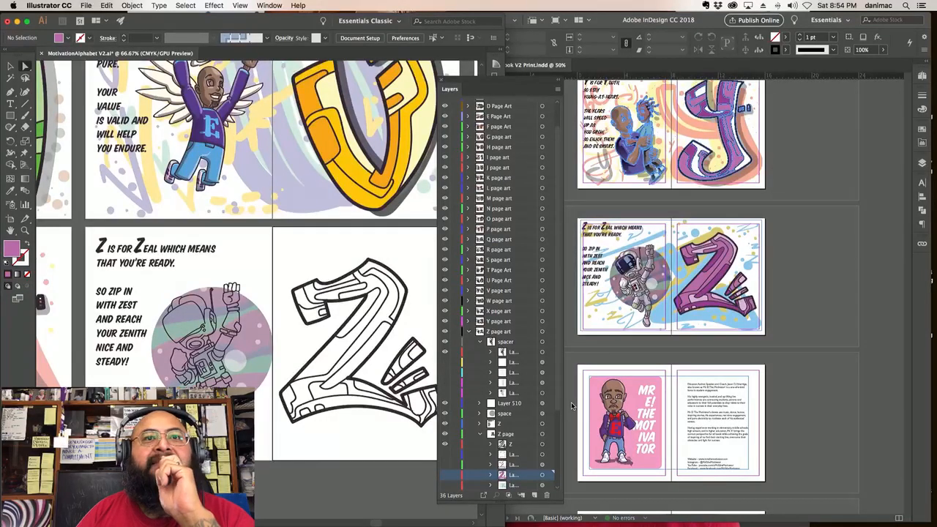
{"action": "left_click", "coordinate": [445, 404]}
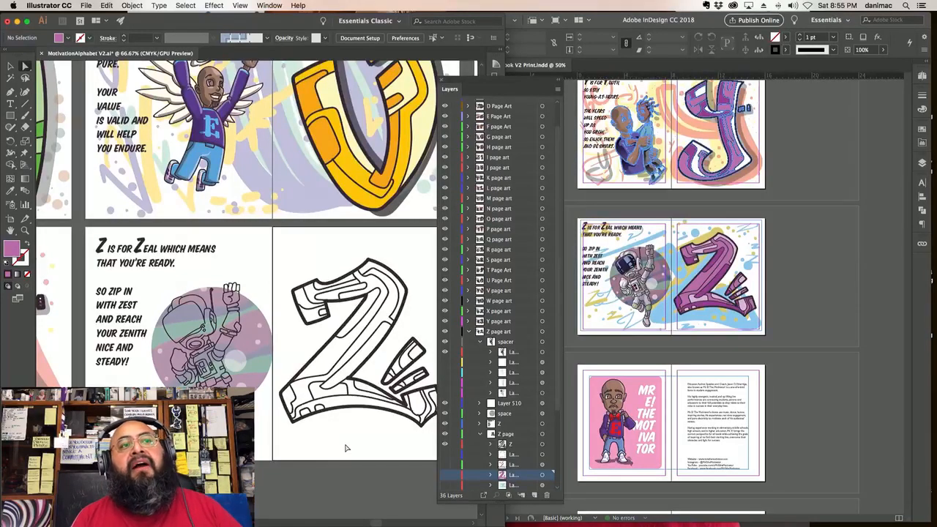
Step: Target the space sublayer, move the Layers panel clear of the artboard, and float the Color panel above the letter Z spread
{"action": "left_click", "coordinate": [541, 414]}
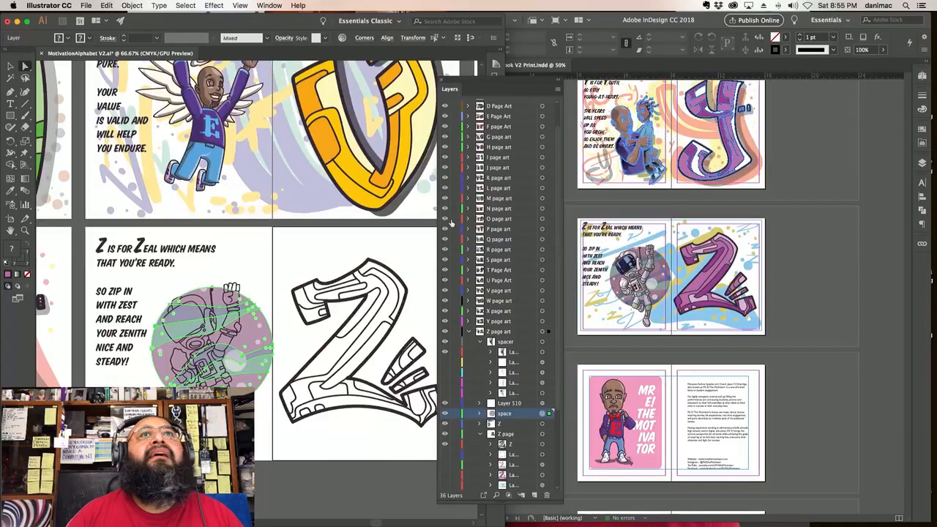
{"action": "left_click_drag", "start_coordinate": [449, 90], "coordinate": [548, 94]}
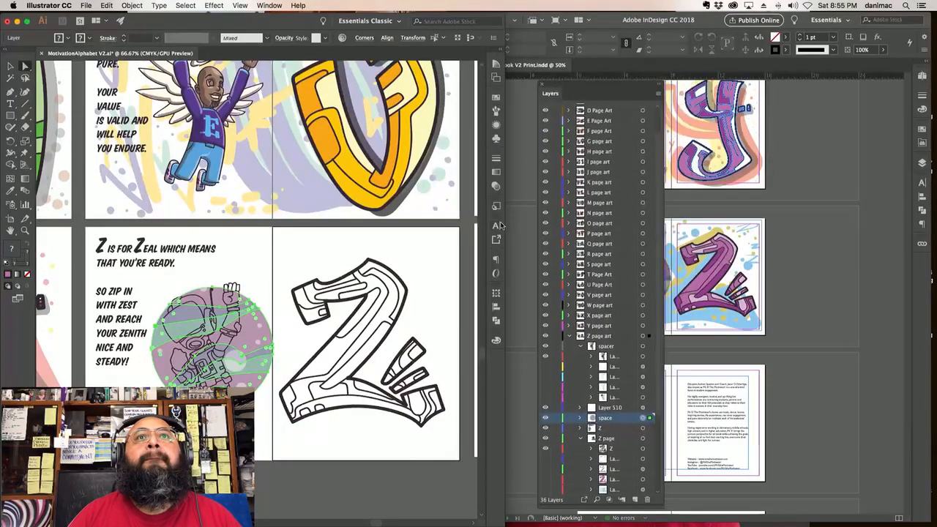
{"action": "left_click", "coordinate": [495, 340]}
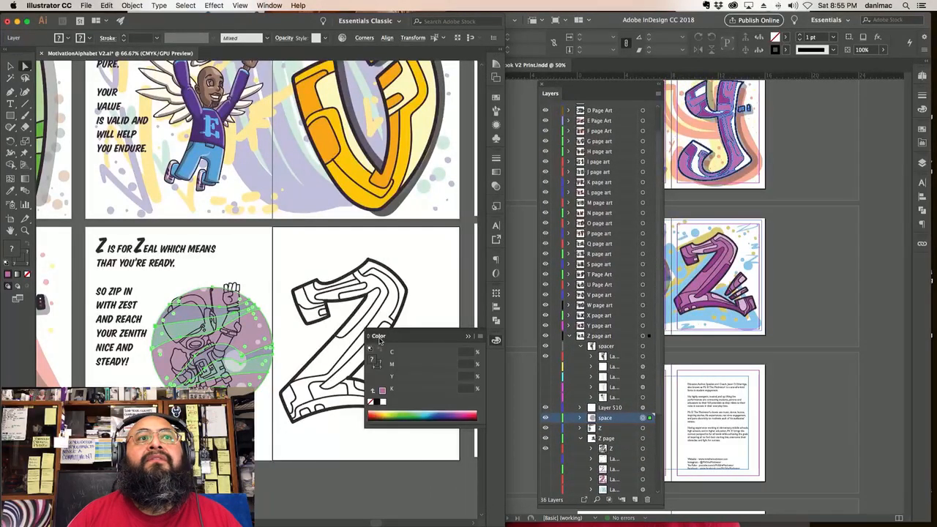
{"action": "left_click_drag", "start_coordinate": [378, 333], "coordinate": [351, 134]}
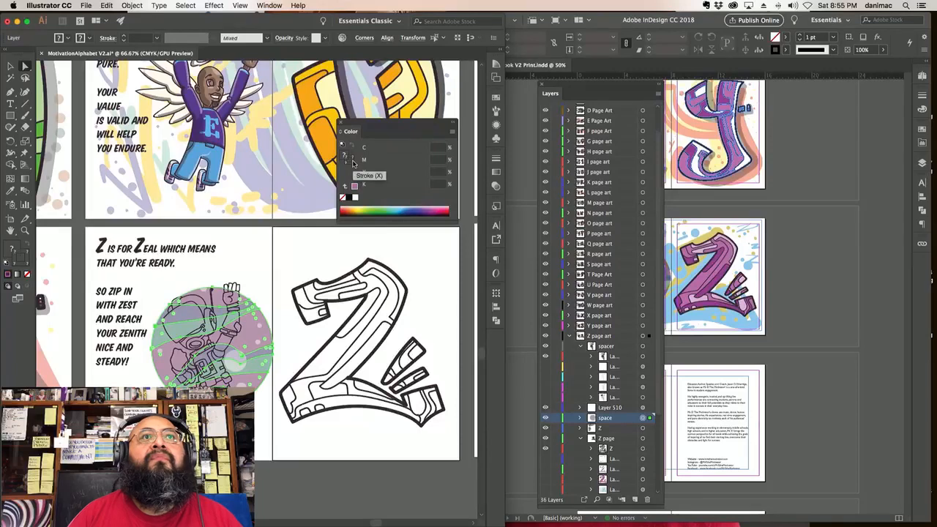
Step: Give the space sublayer's artwork a black stroke and no fill, and deselect it
{"action": "left_click", "coordinate": [353, 197]}
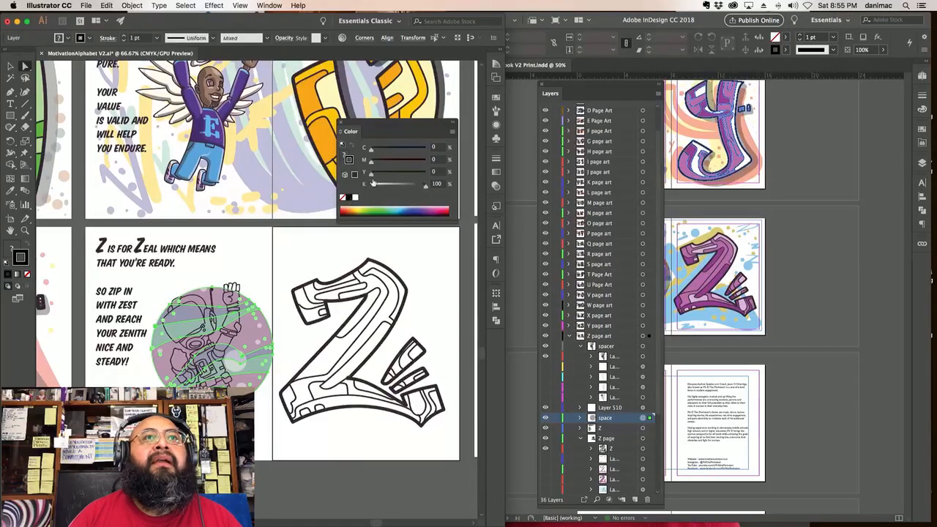
{"action": "left_click", "coordinate": [347, 161]}
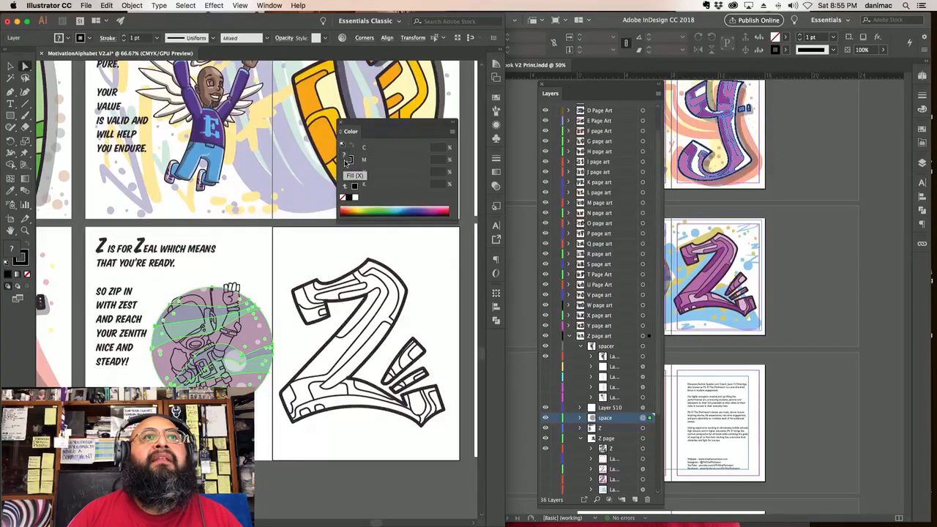
{"action": "left_click", "coordinate": [343, 197]}
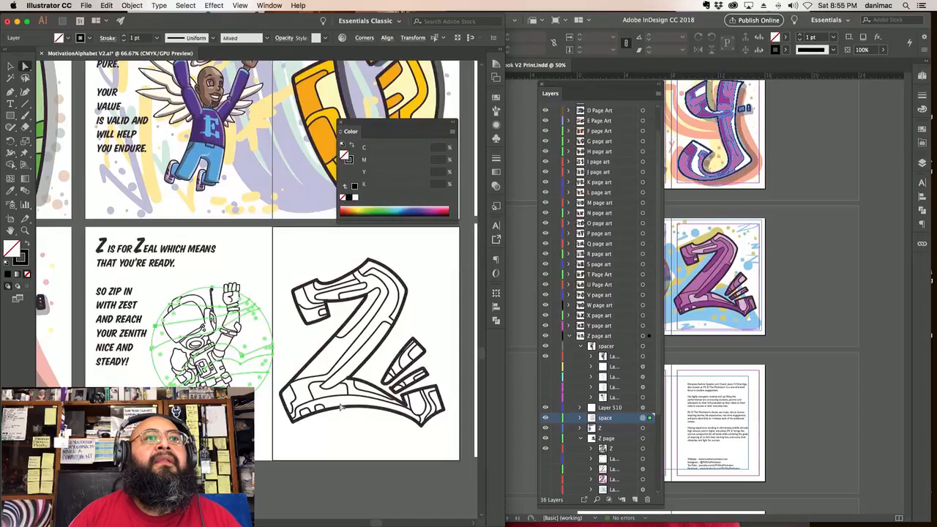
{"action": "left_click", "coordinate": [326, 483]}
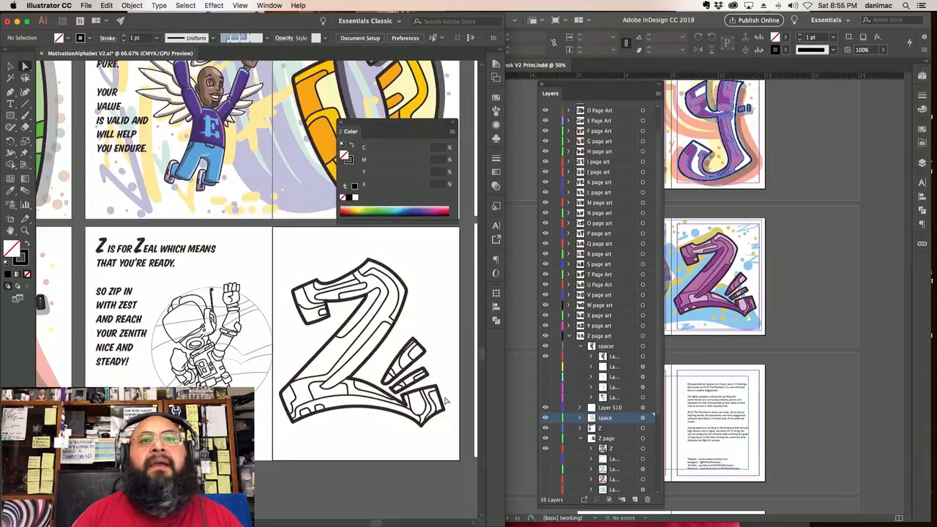
Step: Show the lowest layer inside the spacer sublayer and fill all of its astronaut shapes with white
{"action": "left_click", "coordinate": [545, 405]}
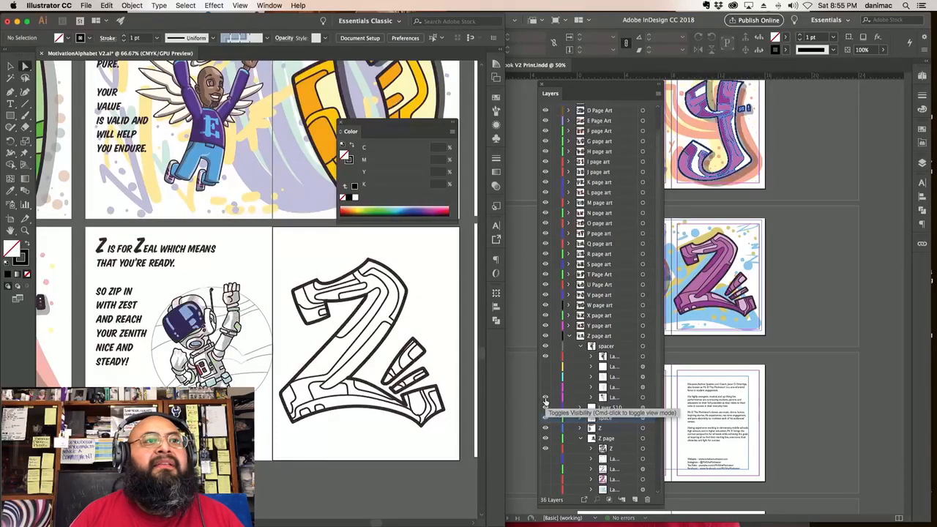
{"action": "left_click", "coordinate": [642, 397]}
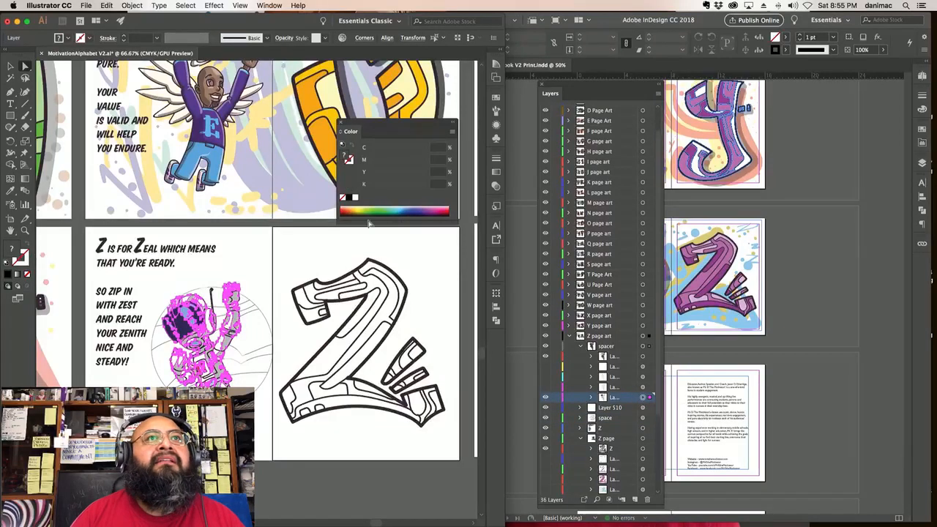
{"action": "left_click", "coordinate": [354, 197]}
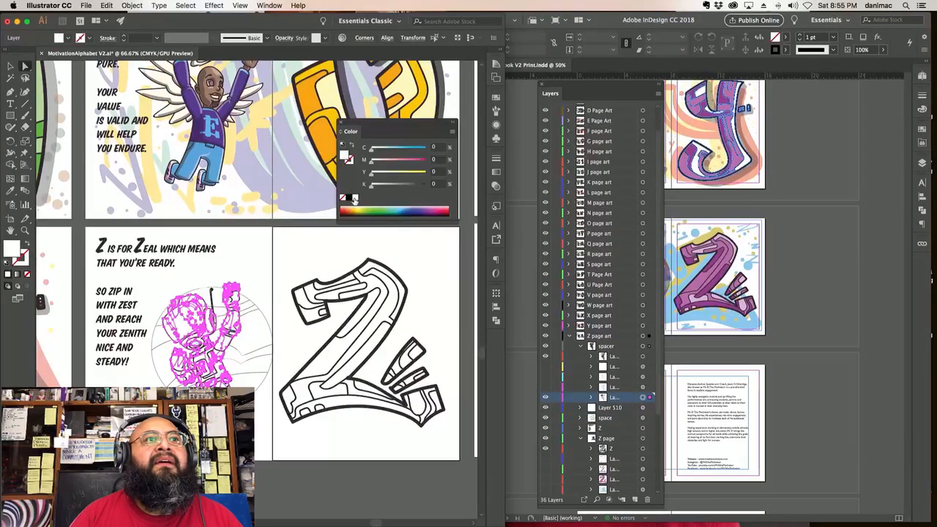
{"action": "left_click", "coordinate": [423, 265]}
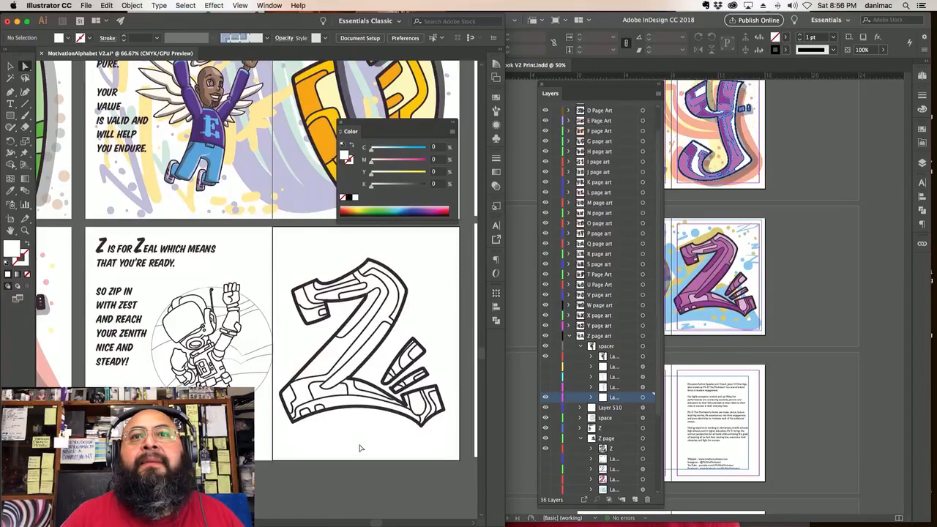
Step: Set the space sublayer's stroke weight to 2 pt using a floating Stroke panel, and deselect the artwork
{"action": "left_click", "coordinate": [642, 418]}
{"action": "left_click", "coordinate": [496, 159]}
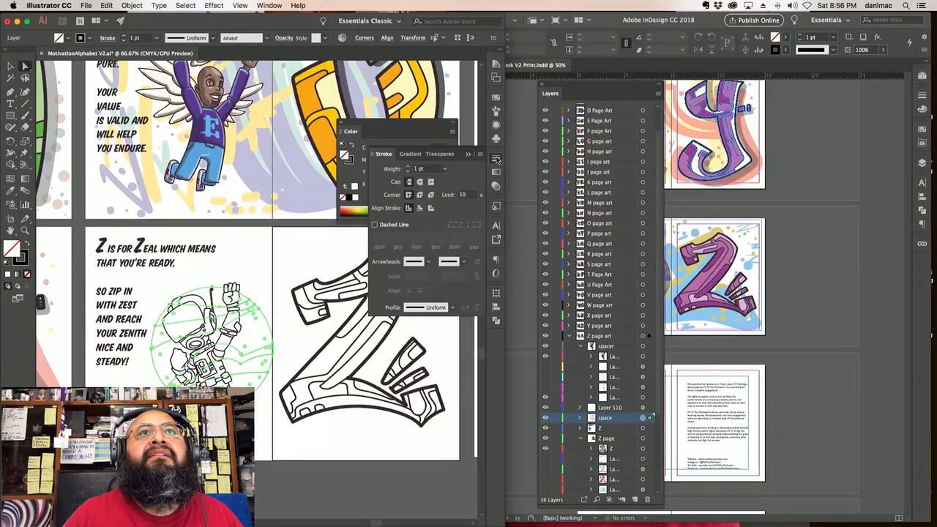
{"action": "left_click_drag", "start_coordinate": [383, 154], "coordinate": [373, 327]}
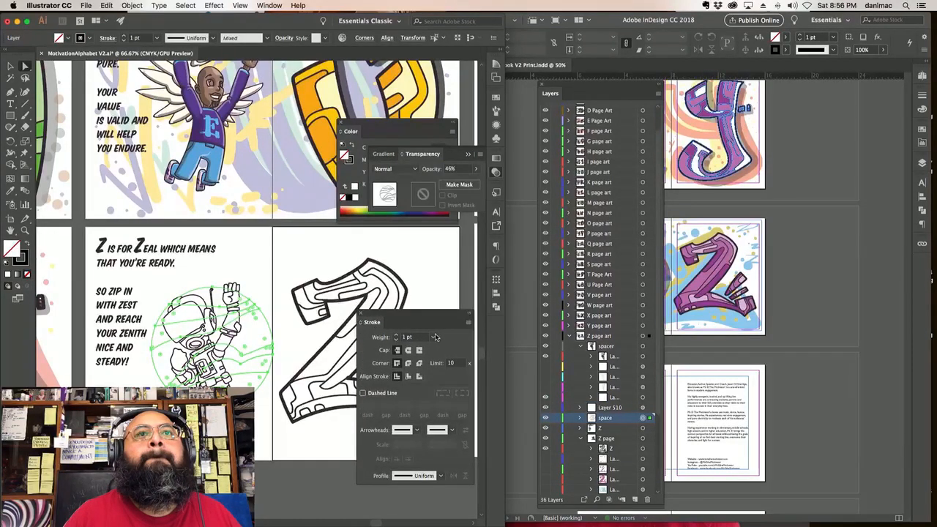
{"action": "left_click", "coordinate": [434, 337]}
{"action": "left_click", "coordinate": [441, 145]}
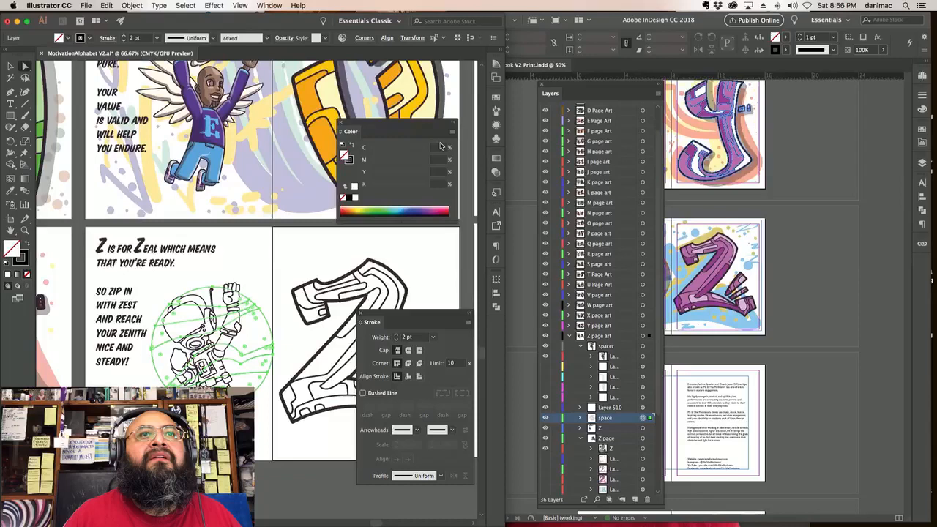
{"action": "left_click", "coordinate": [286, 475]}
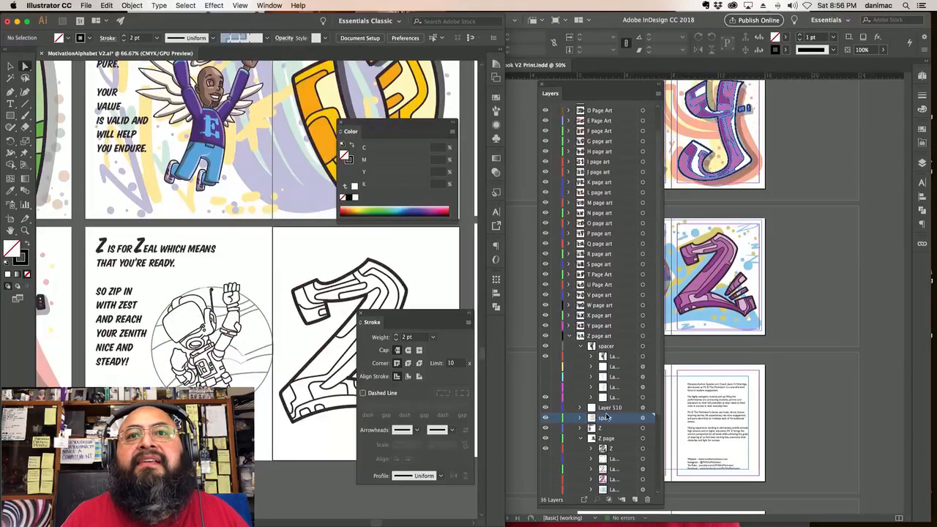
Step: Raise the opacity of Layer 510's circle to 100% and give it a 2 pt stroke
{"action": "left_click", "coordinate": [643, 408]}
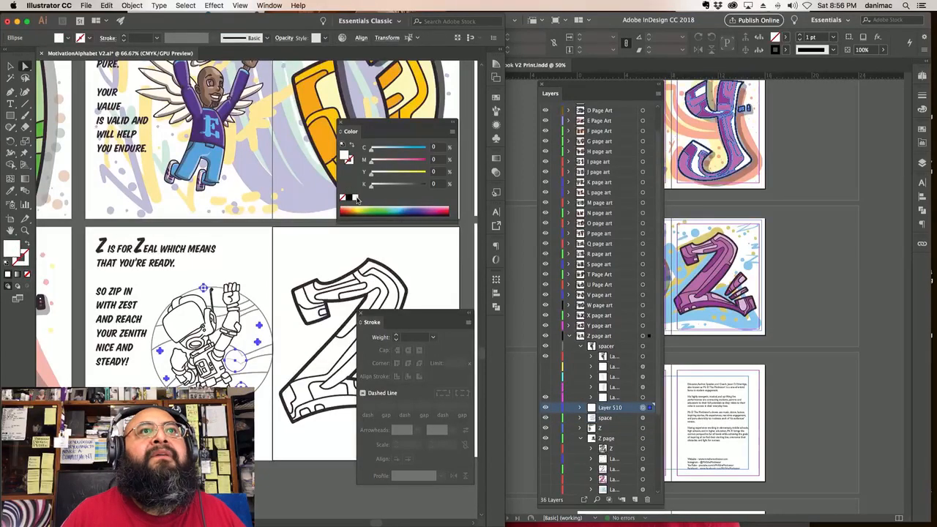
{"action": "left_click", "coordinate": [496, 173]}
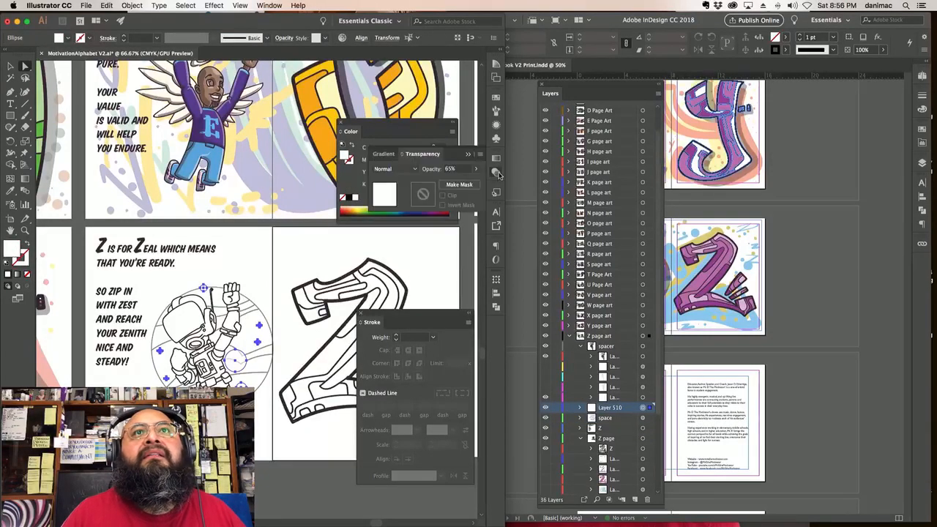
{"action": "left_click", "coordinate": [475, 170]}
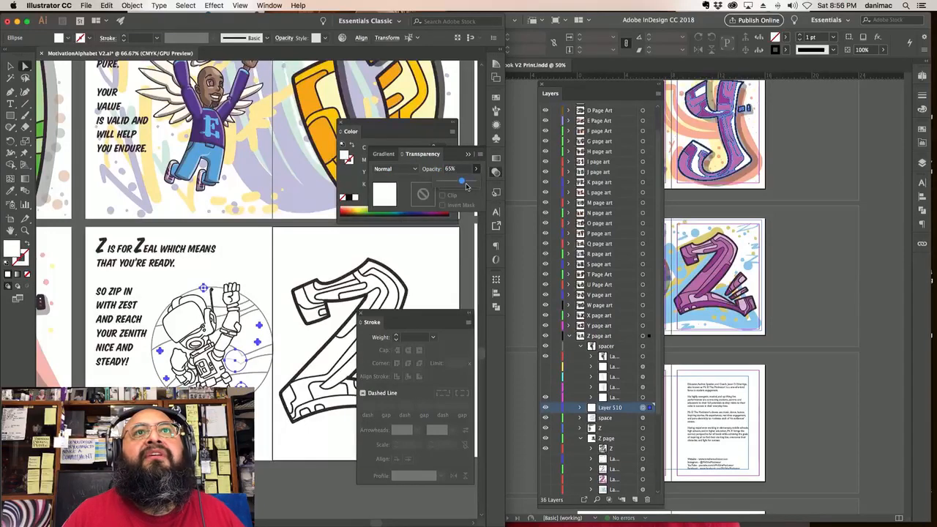
{"action": "left_click_drag", "start_coordinate": [466, 186], "coordinate": [476, 184]}
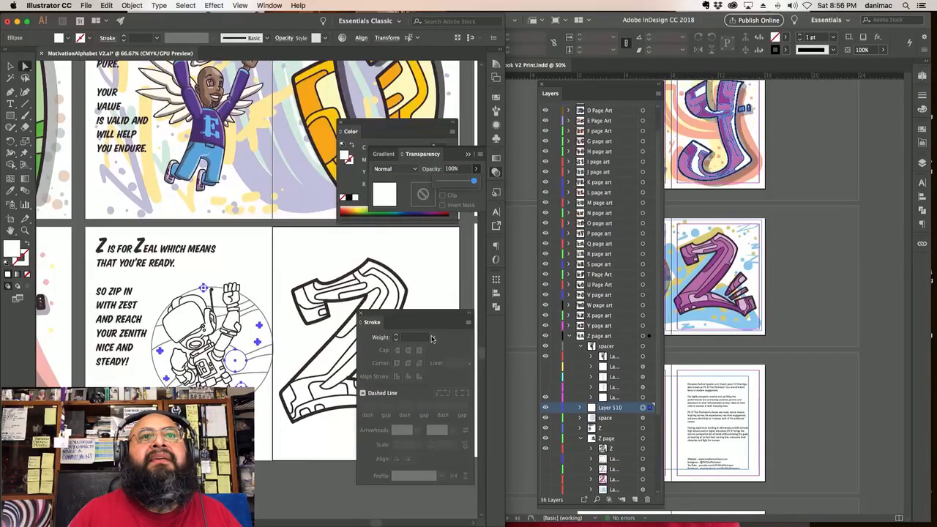
{"action": "left_click", "coordinate": [433, 337]}
{"action": "left_click", "coordinate": [445, 147]}
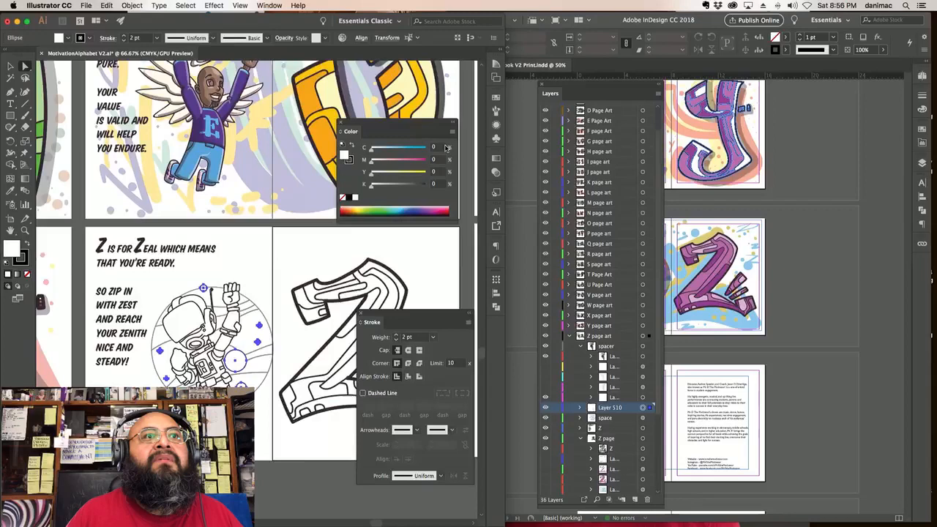
Step: Deselect the circle and convert the Z page's text block to outlines
{"action": "left_click", "coordinate": [318, 475]}
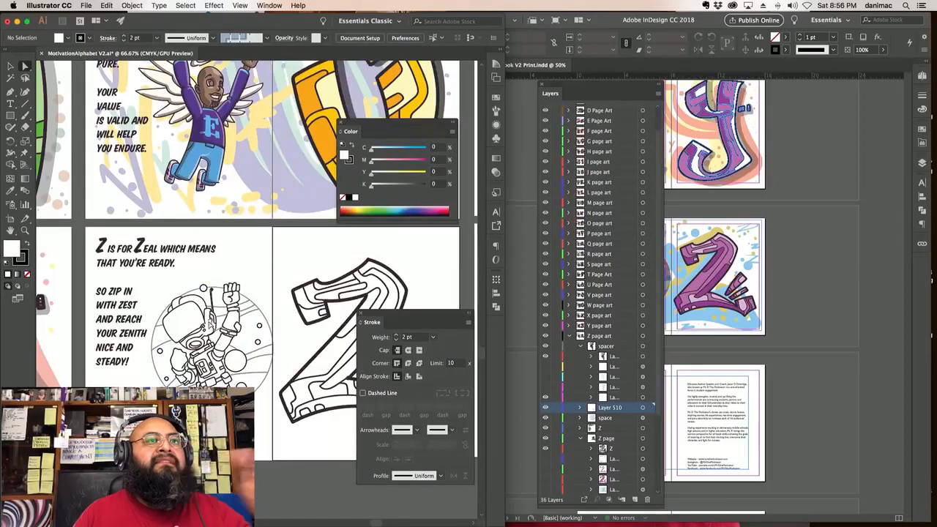
{"action": "left_click", "coordinate": [205, 252]}
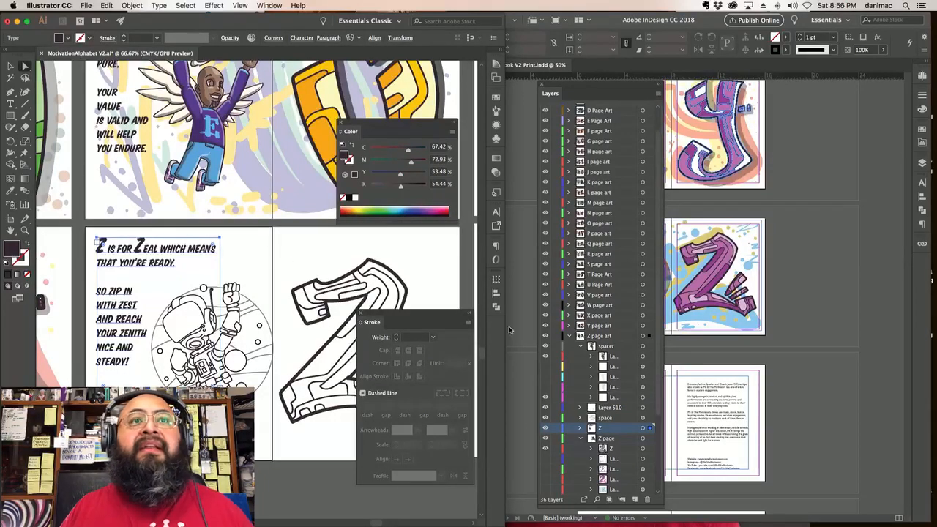
{"action": "left_click", "coordinate": [110, 6]}
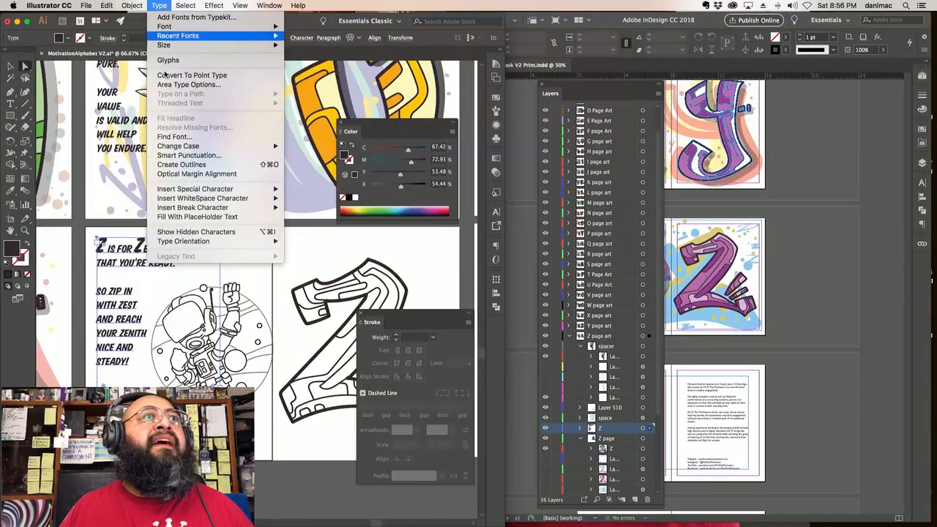
{"action": "left_click", "coordinate": [179, 164]}
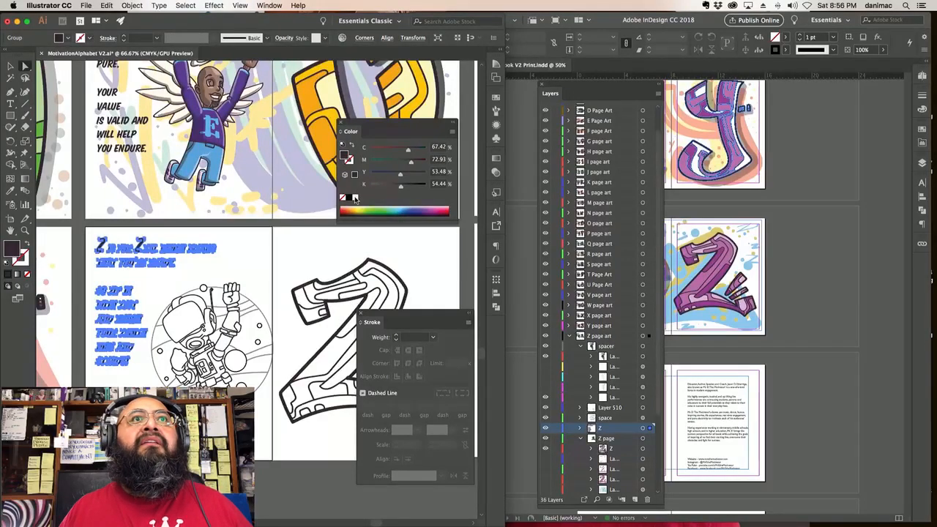
Step: Give the outlined Z page text a white fill and a 1 pt black stroke, and deselect it
{"action": "left_click", "coordinate": [355, 197]}
{"action": "left_click", "coordinate": [350, 163]}
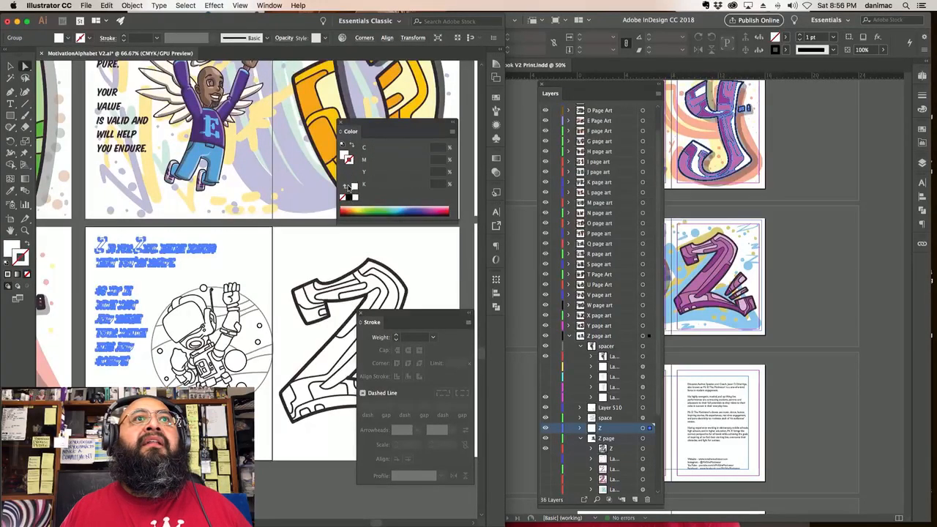
{"action": "left_click", "coordinate": [353, 197]}
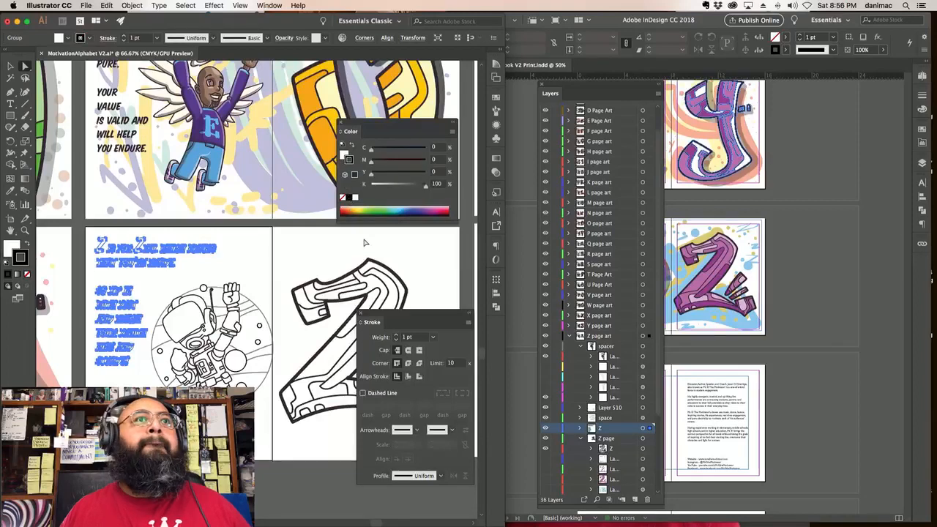
{"action": "left_click", "coordinate": [433, 272]}
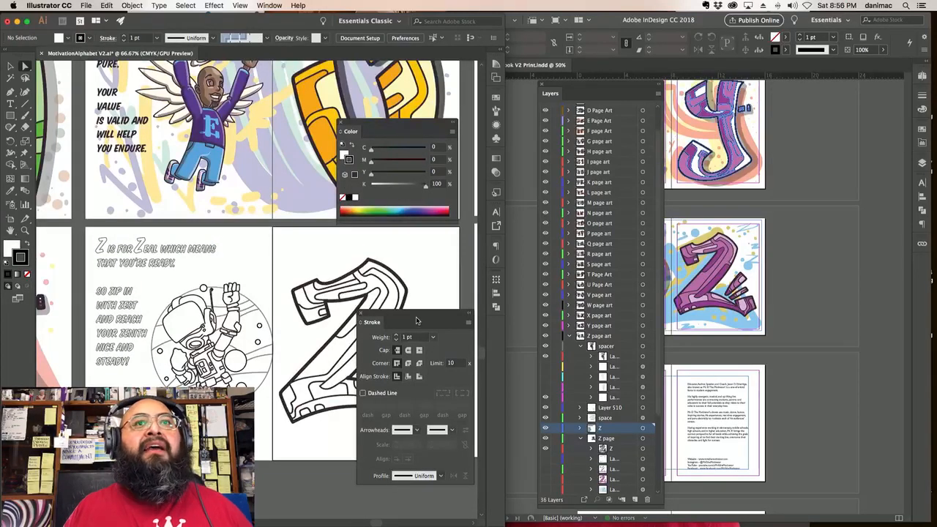
Step: Enlarge the document window to full width and move the floating Color, Stroke and Layers panels clear of the Z spread
{"action": "double_click", "coordinate": [275, 25]}
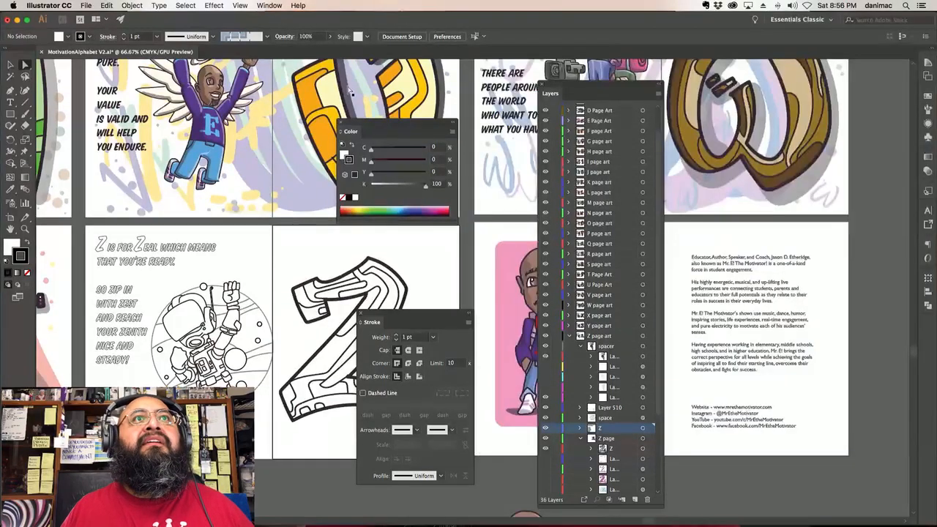
{"action": "left_click_drag", "start_coordinate": [355, 132], "coordinate": [735, 109]}
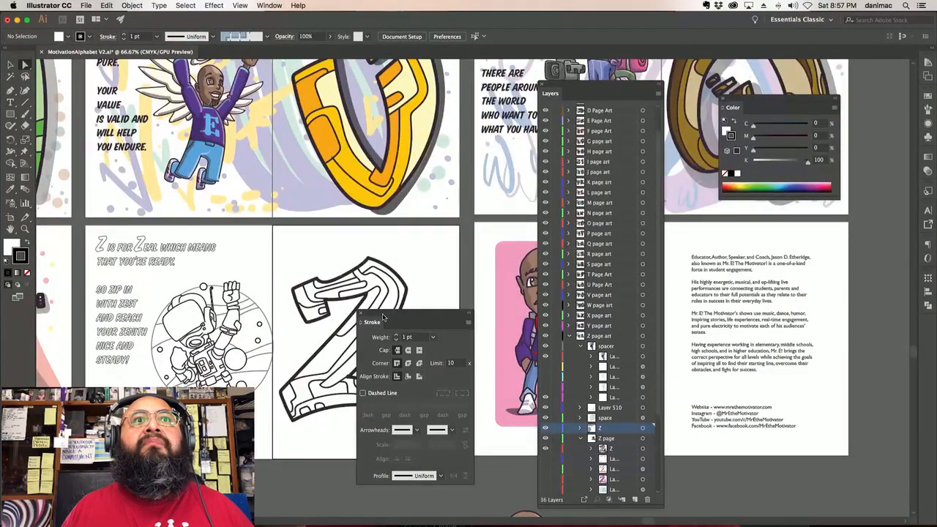
{"action": "mouse_move", "coordinate": [382, 317]}
{"action": "left_mouse_down"}
{"action": "mouse_move", "coordinate": [653, 248]}
{"action": "mouse_move", "coordinate": [758, 235]}
{"action": "left_mouse_up"}
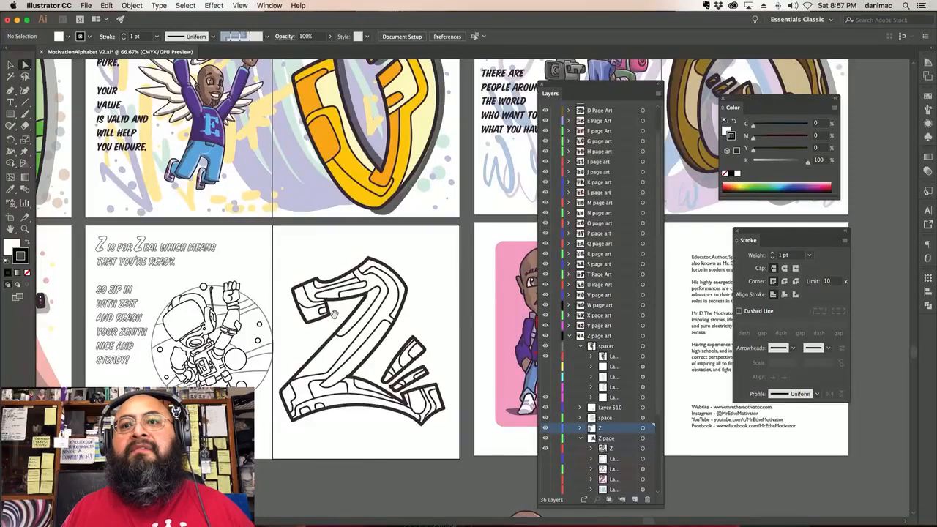
{"action": "left_click_drag", "start_coordinate": [334, 315], "coordinate": [476, 206]}
{"action": "left_click_drag", "start_coordinate": [542, 92], "coordinate": [101, 86]}
{"action": "key", "text": "super+equal"}
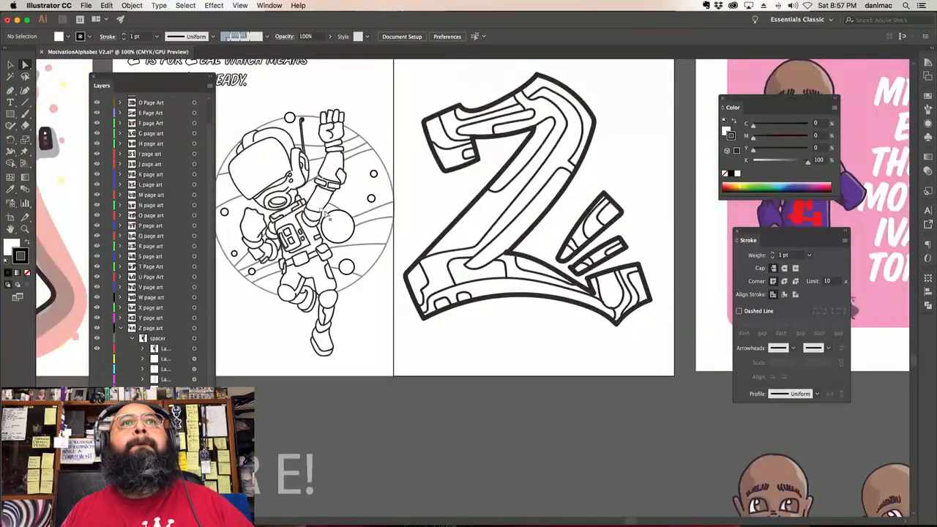
{"action": "left_click_drag", "start_coordinate": [328, 215], "coordinate": [442, 280]}
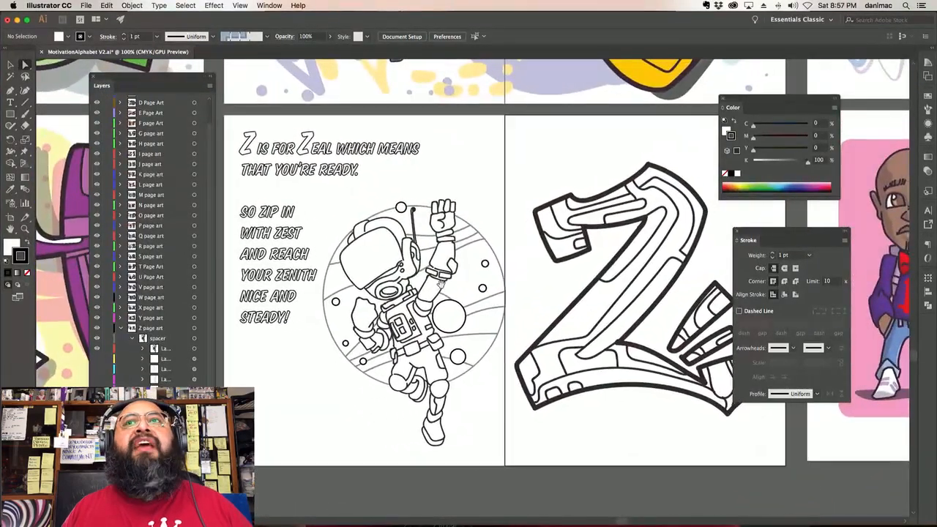
{"action": "left_click_drag", "start_coordinate": [749, 241], "coordinate": [927, 255]}
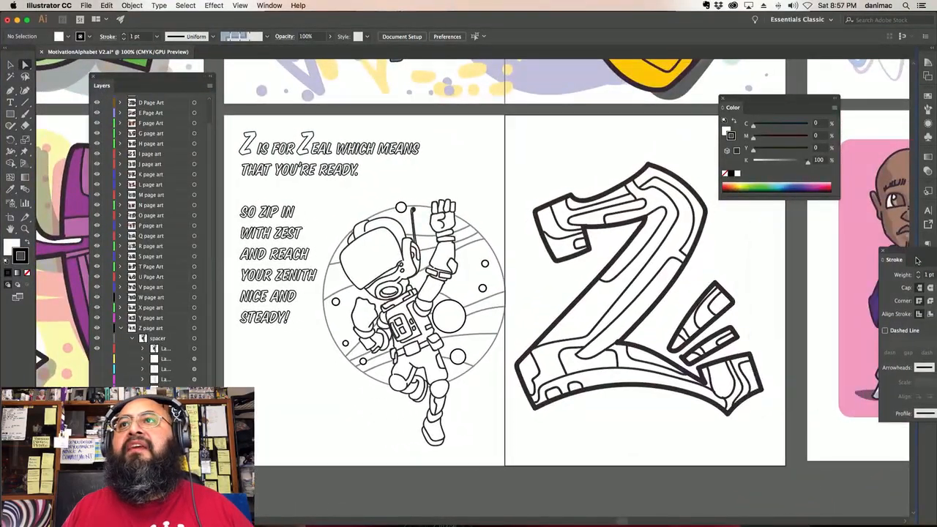
{"action": "left_click_drag", "start_coordinate": [730, 110], "coordinate": [890, 180]}
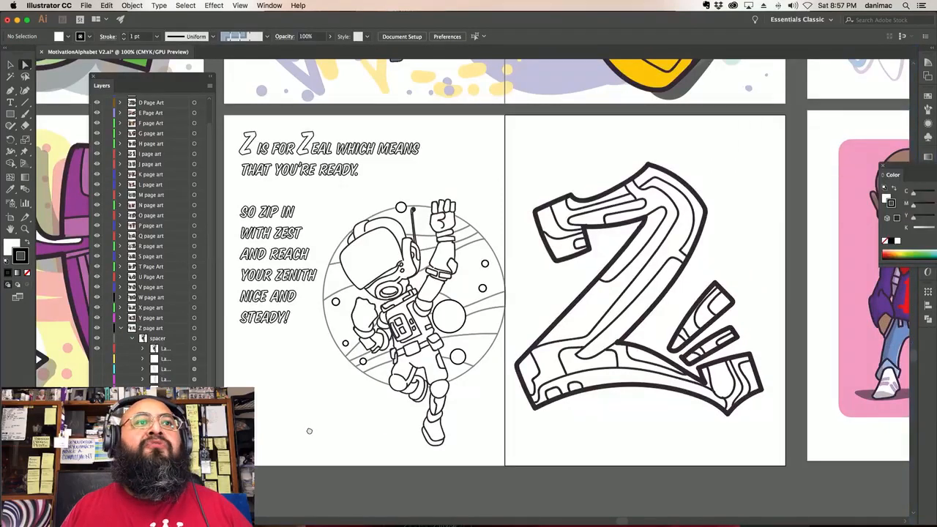
{"action": "scroll", "coordinate": [318, 432], "scroll_direction": "left", "scroll_amount": 1}
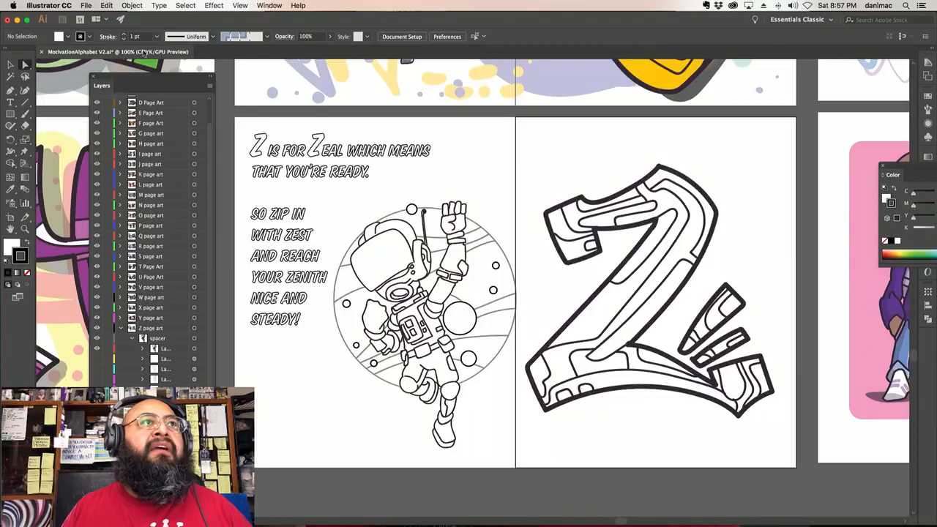
Step: Raise the Layers panel, collapse the expanded sublayers inside Z page art, and select the Z page art layer
{"action": "left_click_drag", "start_coordinate": [97, 89], "coordinate": [101, 72]}
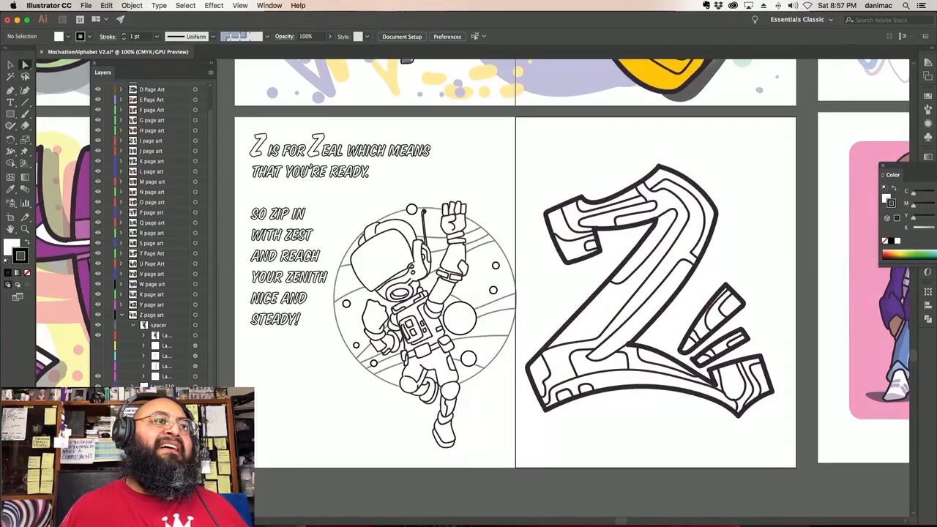
{"action": "left_click", "coordinate": [133, 327]}
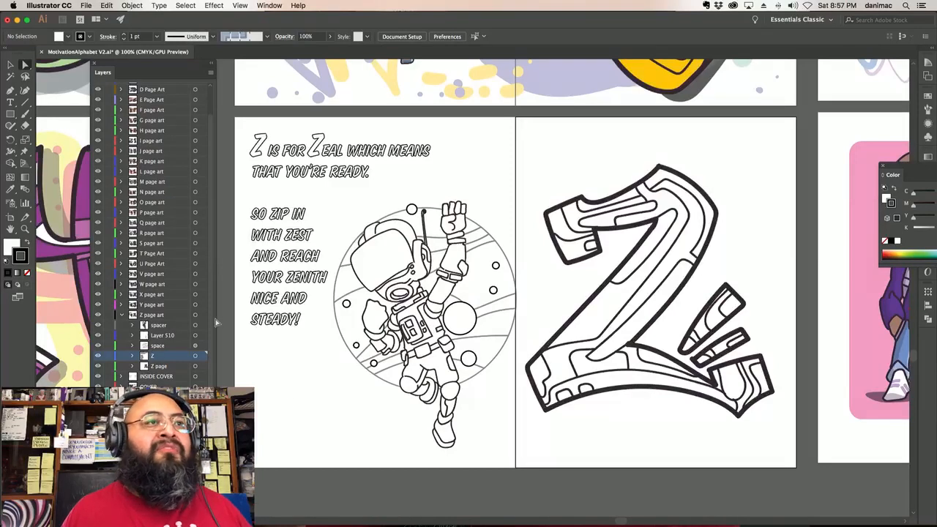
{"action": "left_click", "coordinate": [147, 316]}
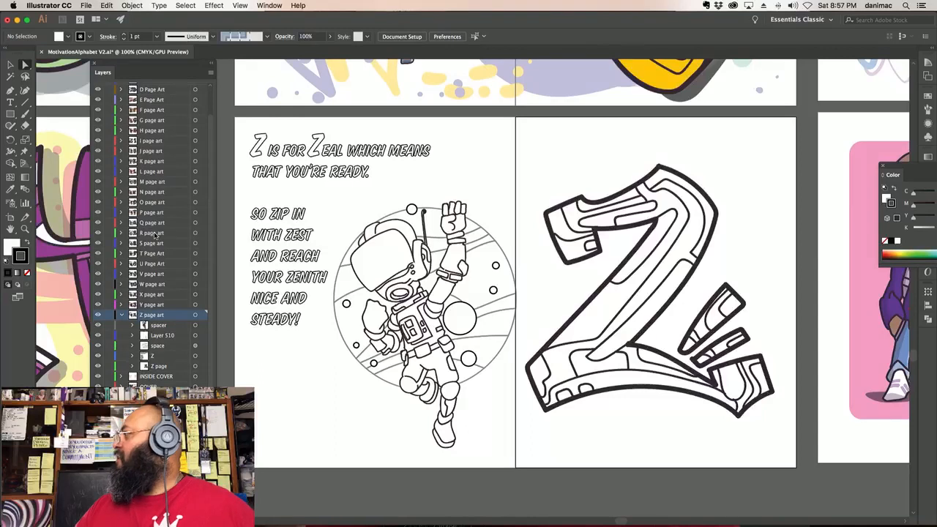
Step: Start saving the document as a new file and name it MotivationAlphabet ColoringBook.ai
{"action": "left_click", "coordinate": [85, 5]}
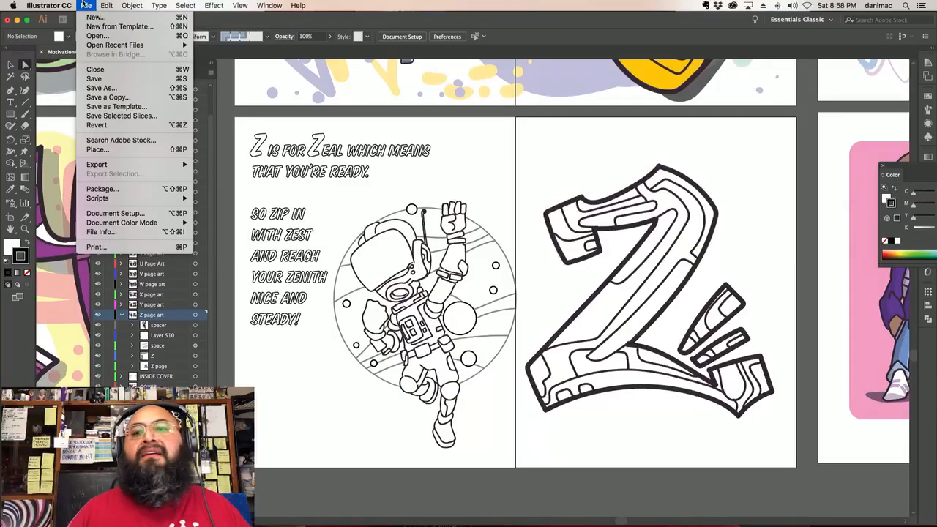
{"action": "left_click", "coordinate": [85, 6]}
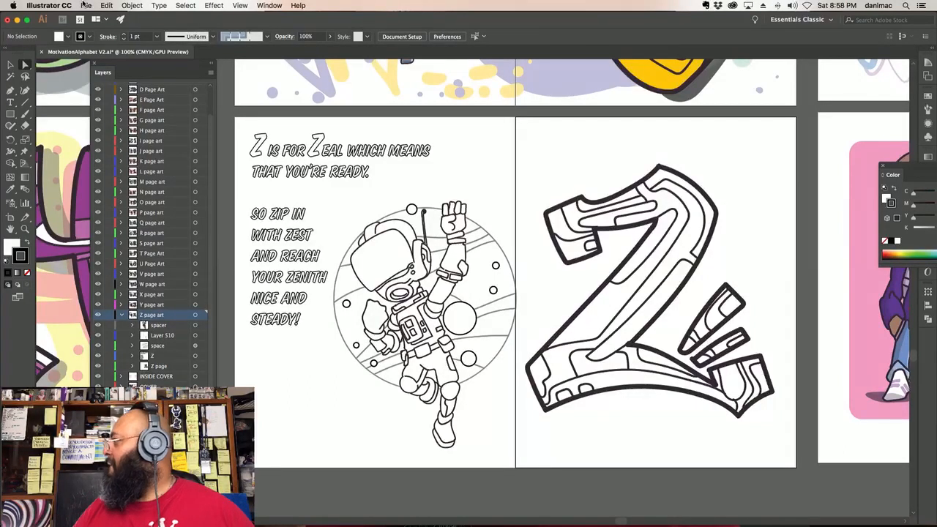
{"action": "left_click", "coordinate": [85, 5]}
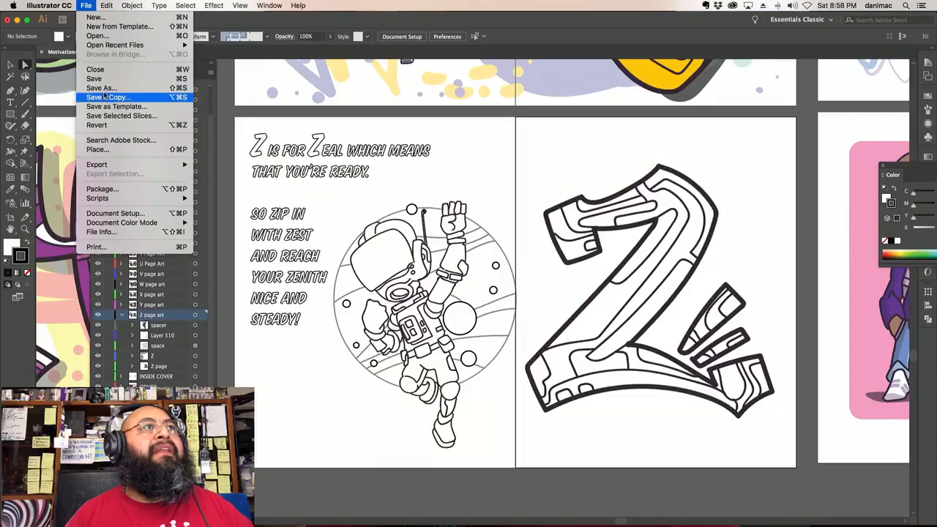
{"action": "left_click", "coordinate": [101, 87]}
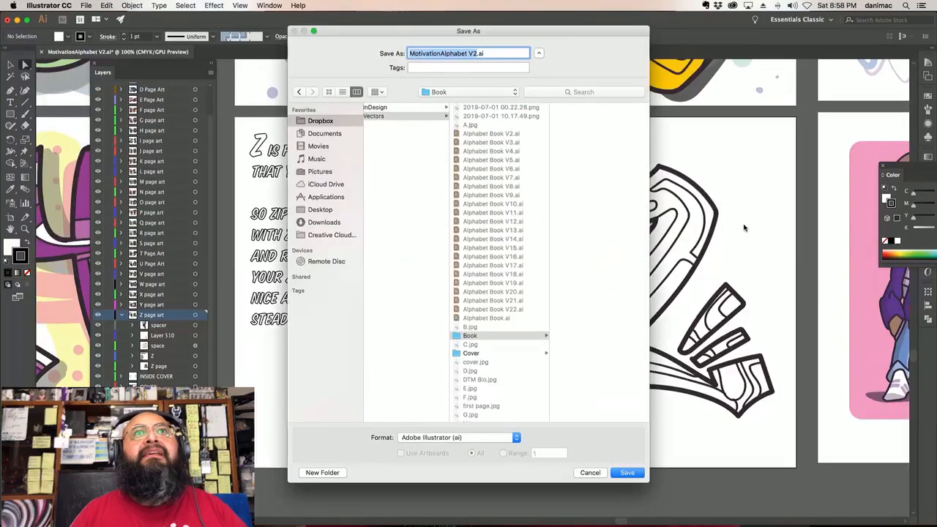
{"action": "key", "text": "Right"}
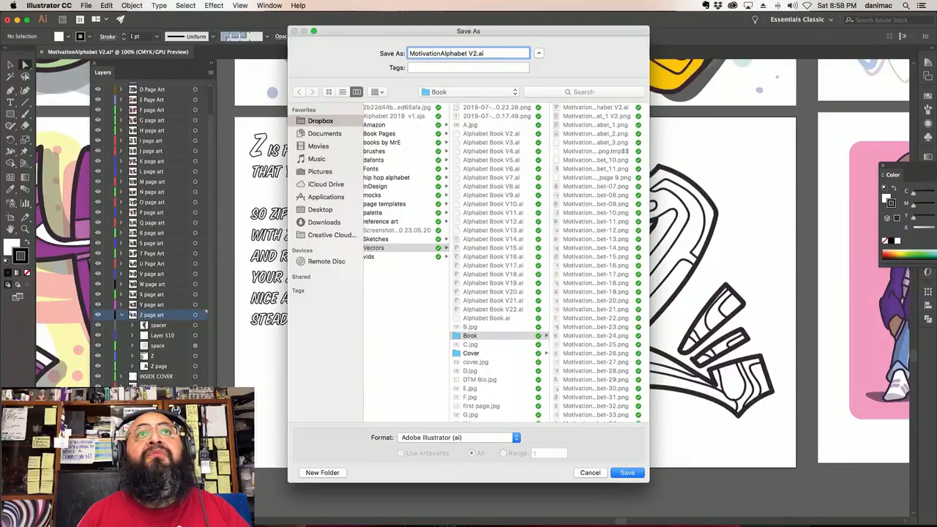
{"action": "key", "text": "BackSpace"}
{"action": "key", "text": "BackSpace"}
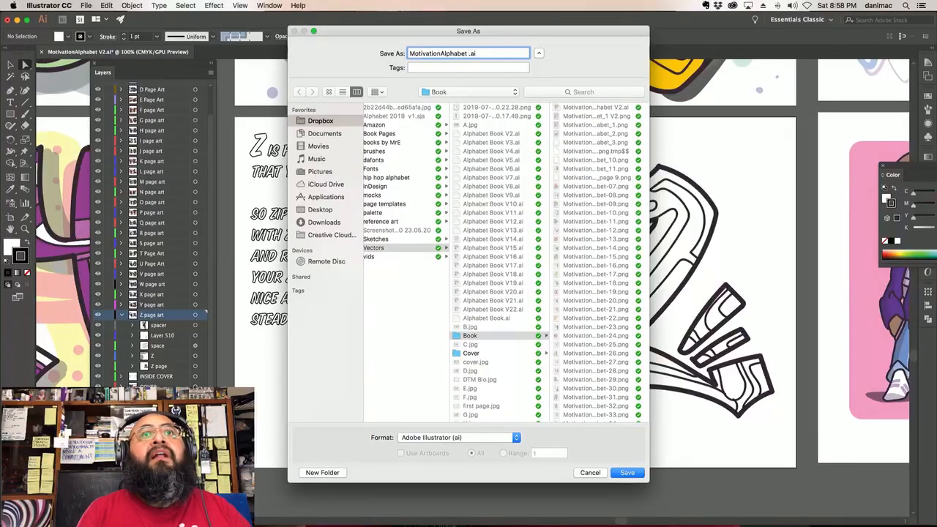
{"action": "type", "text": "(co"}
{"action": "key", "text": "BackSpace"}
{"action": "key", "text": "BackSpace"}
{"action": "key", "text": "BackSpace"}
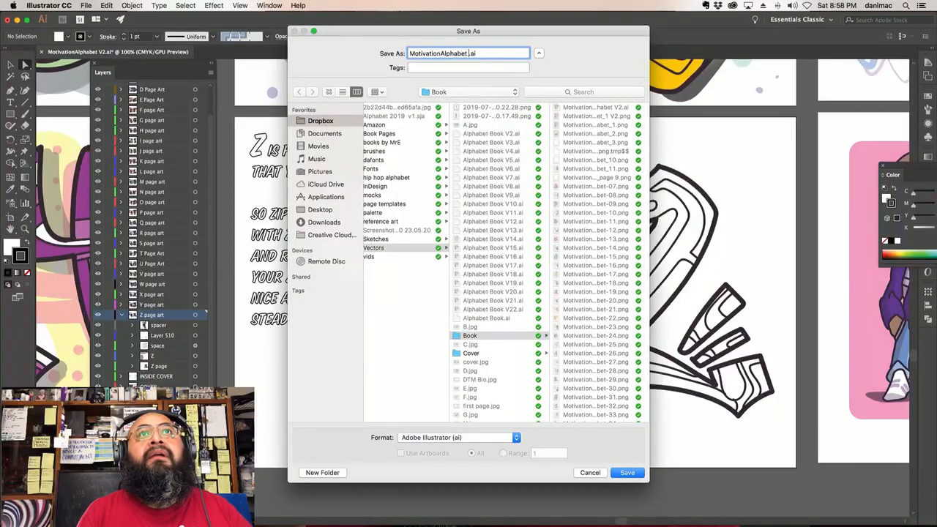
{"action": "type", "text": "C"}
{"action": "type", "text": "oloringBook"}
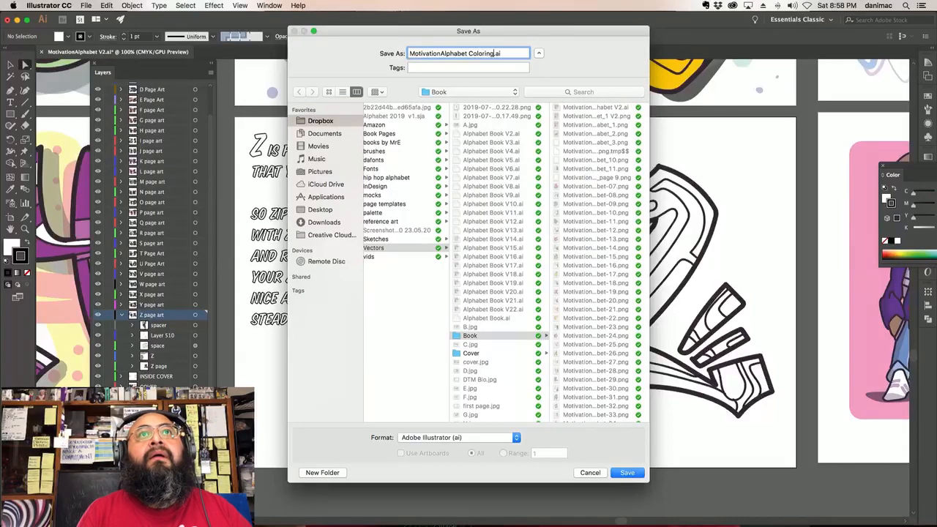
Step: Create a Book Coloring folder inside Vectors and save the file there with the Illustrator CC options as offered
{"action": "left_click", "coordinate": [415, 306]}
{"action": "left_click", "coordinate": [500, 250]}
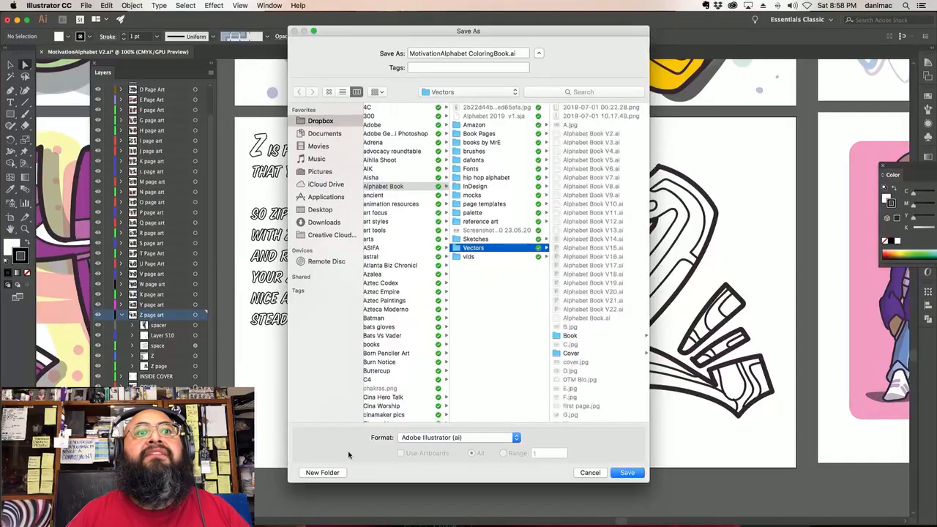
{"action": "left_click", "coordinate": [337, 472]}
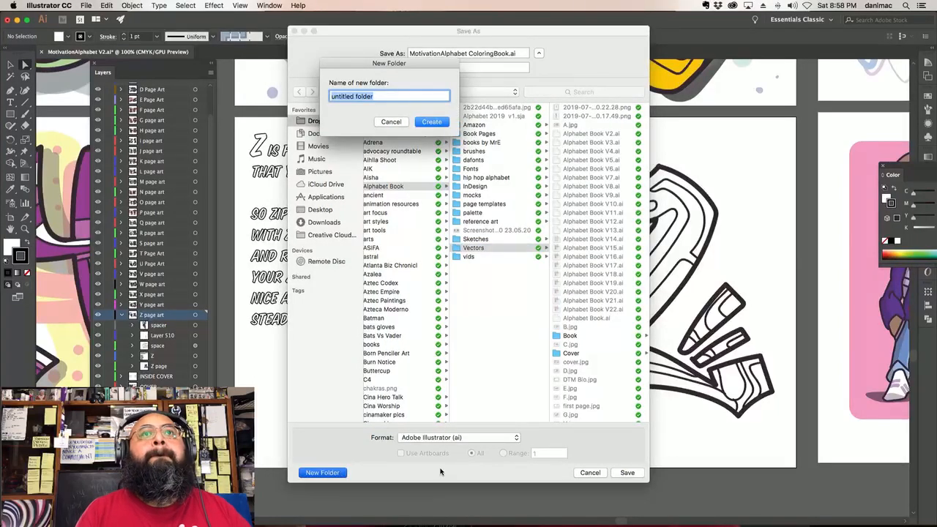
{"action": "type", "text": "Book Coloring"}
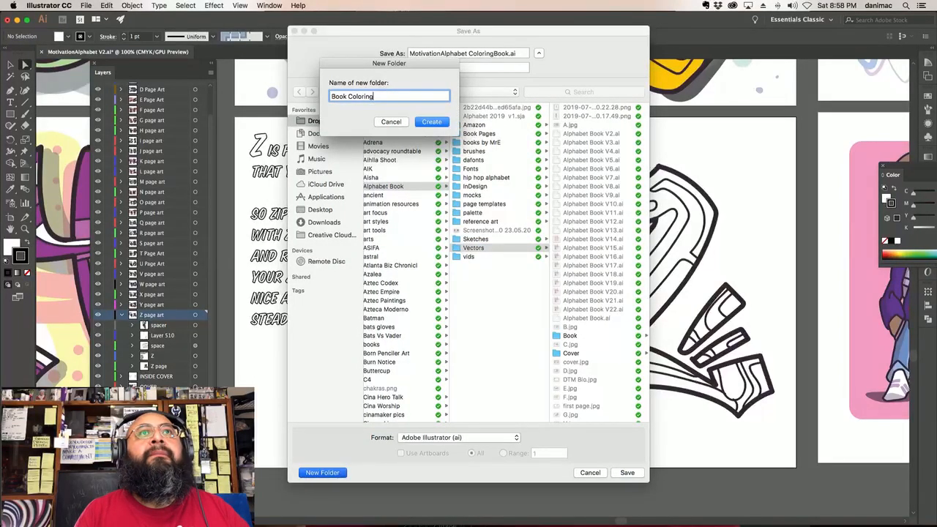
{"action": "key", "text": "Return"}
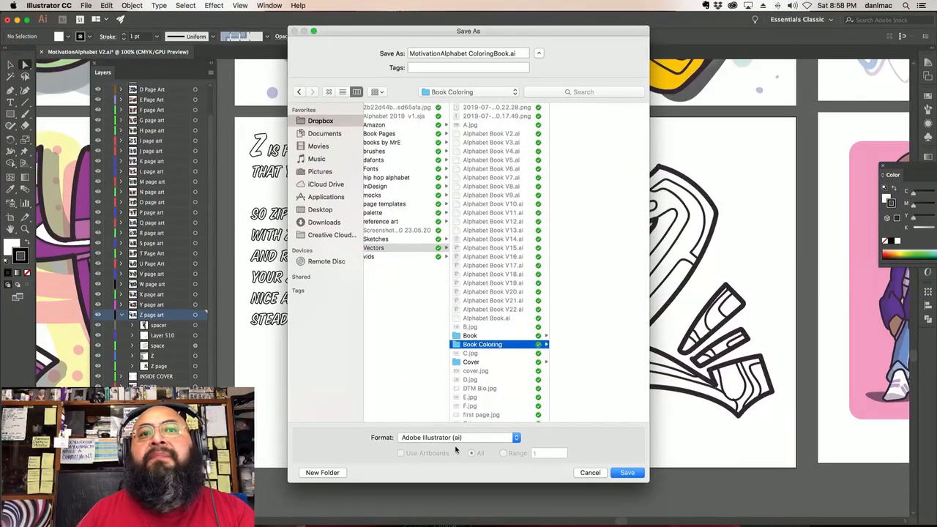
{"action": "left_click", "coordinate": [629, 473]}
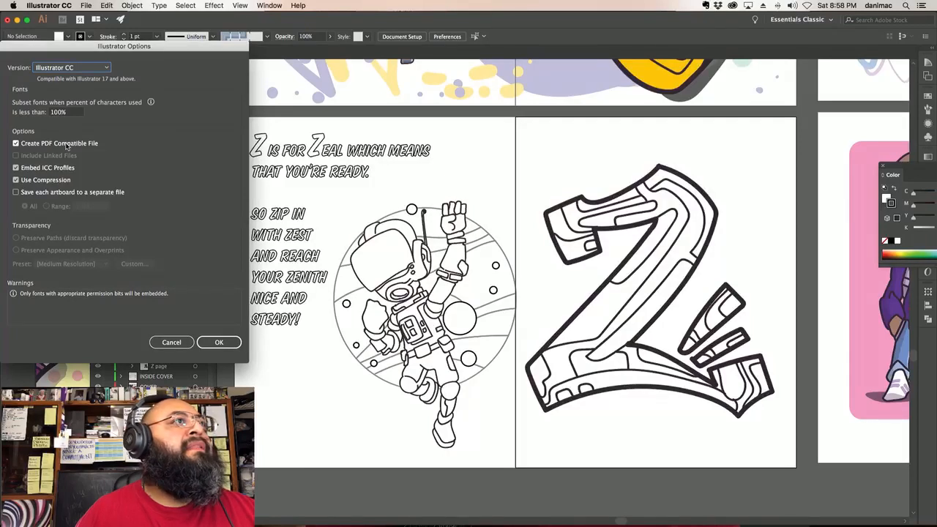
{"action": "left_click", "coordinate": [214, 348]}
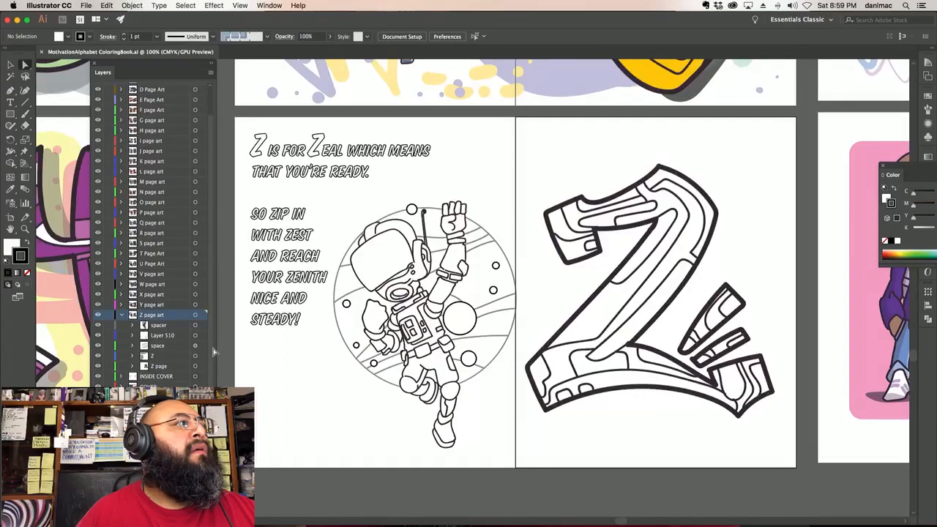
{"action": "left_click", "coordinate": [315, 432]}
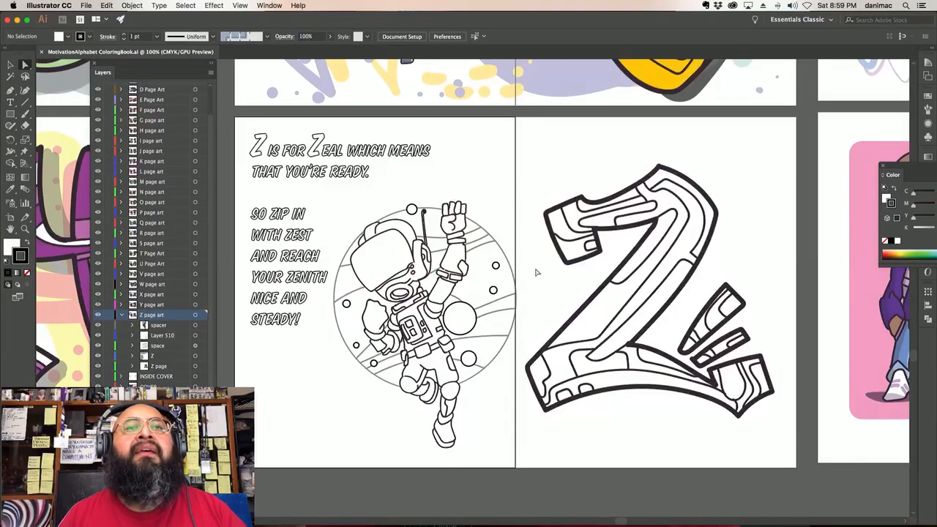
{"action": "left_click", "coordinate": [541, 446]}
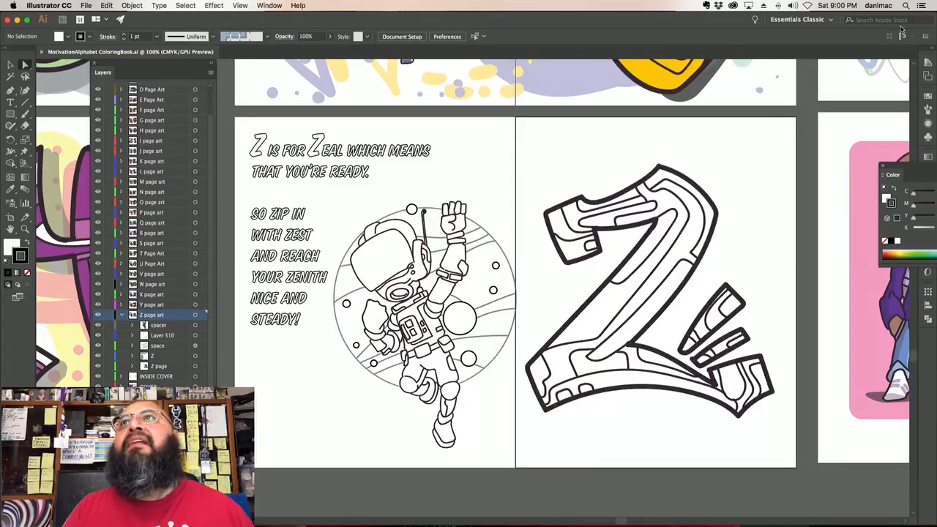
Step: Narrow the Illustrator window so the InDesign layout shows beside it
{"action": "left_click_drag", "start_coordinate": [934, 15], "coordinate": [448, 14]}
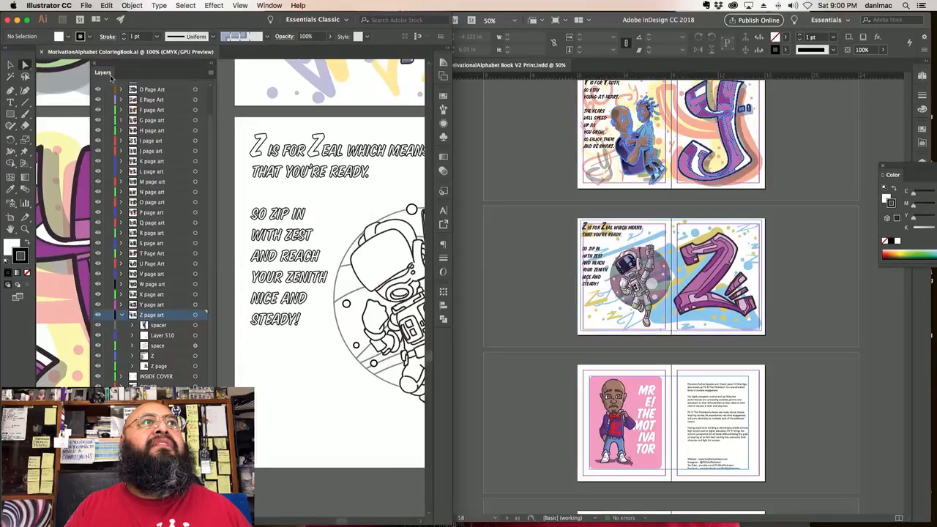
Step: Dock the floating Layers panel out of the way so the complete Z line-art spread can be seen
{"action": "left_click_drag", "start_coordinate": [110, 75], "coordinate": [435, 118]}
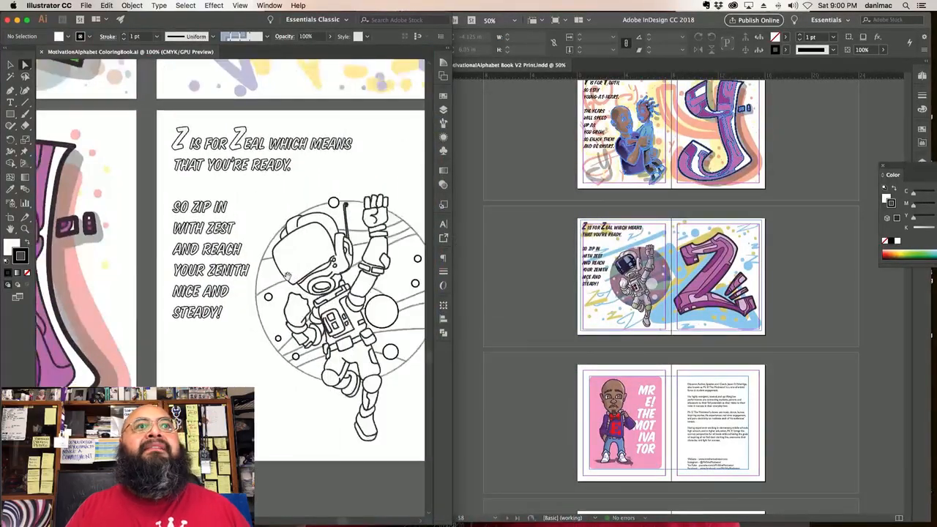
{"action": "scroll", "coordinate": [287, 281], "scroll_direction": "right", "scroll_amount": 5}
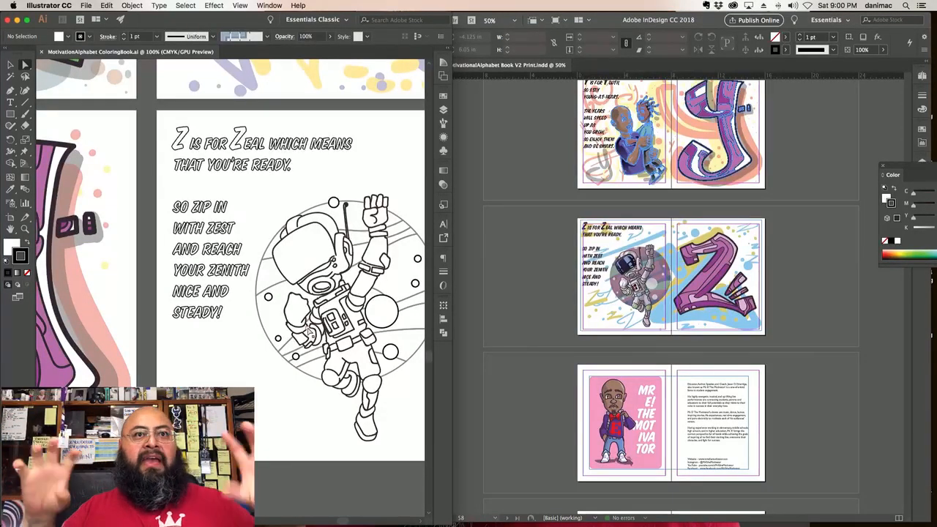
{"action": "scroll", "coordinate": [313, 328], "scroll_direction": "right", "scroll_amount": 5}
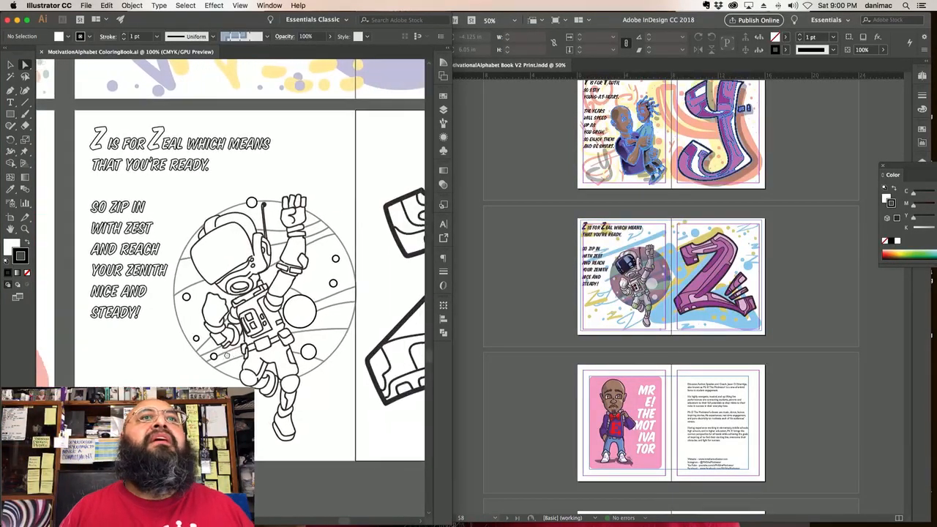
{"action": "key", "text": "super+minus"}
{"action": "key", "text": "super+minus"}
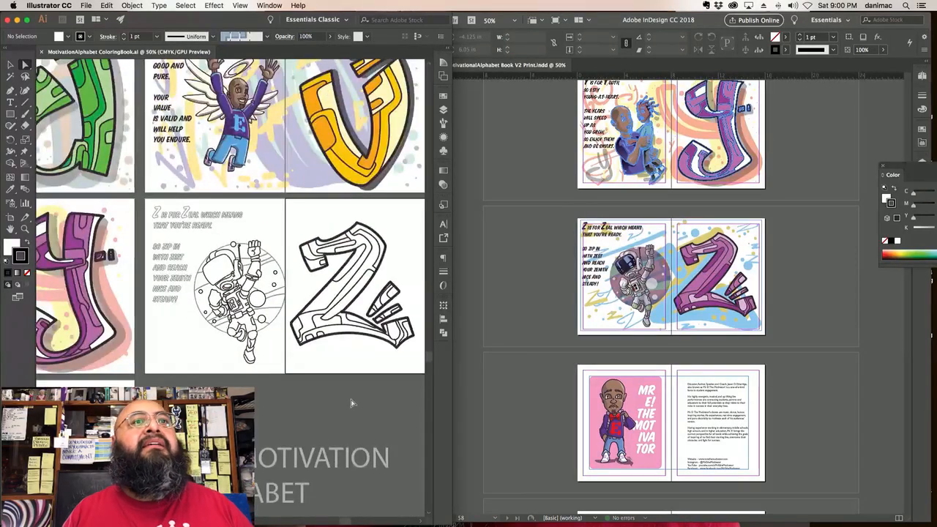
{"action": "left_click_drag", "start_coordinate": [357, 402], "coordinate": [321, 382]}
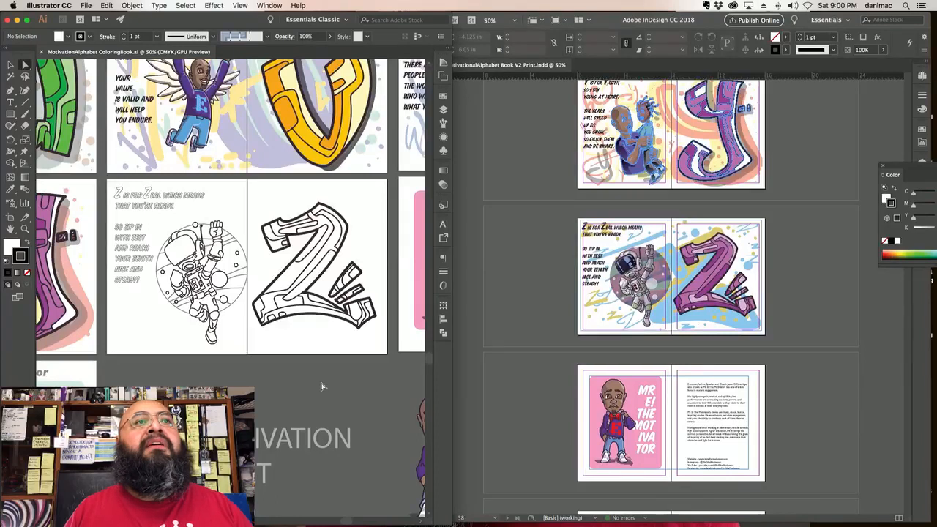
Step: Switch to InDesign and delete the coloured Z artwork from its spread, leaving the text-free pages blank
{"action": "left_click", "coordinate": [498, 303]}
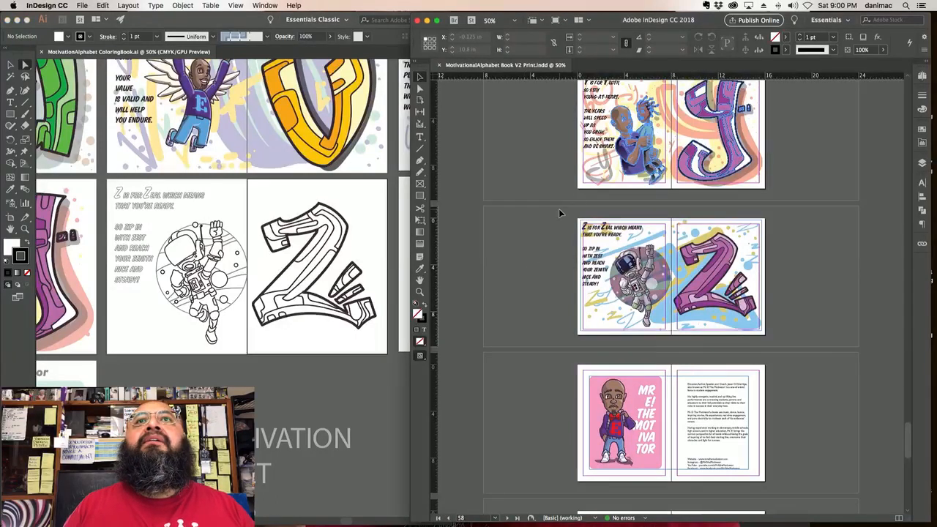
{"action": "left_click_drag", "start_coordinate": [565, 212], "coordinate": [805, 337]}
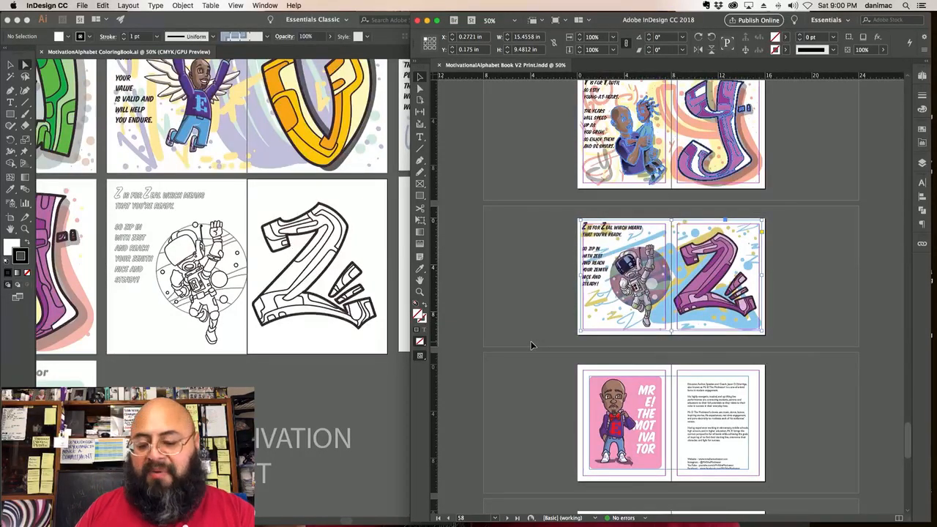
{"action": "key", "text": "Delete"}
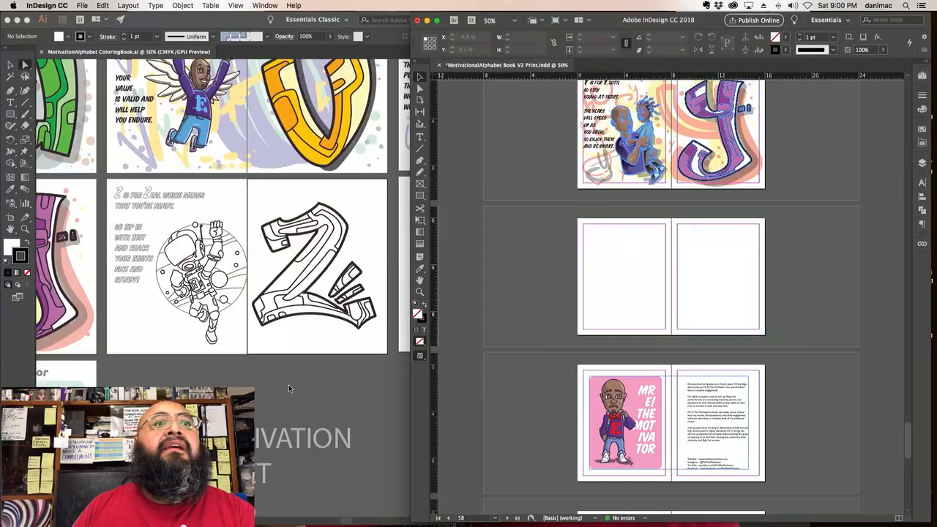
Step: Select all the Z spread line art in Illustrator and bring a copy onto the blank InDesign spread
{"action": "left_click", "coordinate": [291, 384]}
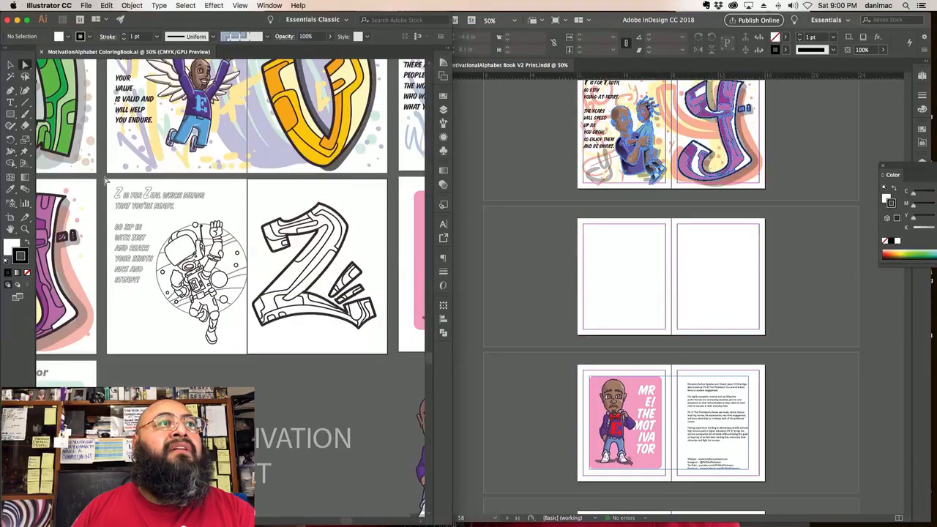
{"action": "left_click_drag", "start_coordinate": [352, 330], "coordinate": [391, 364]}
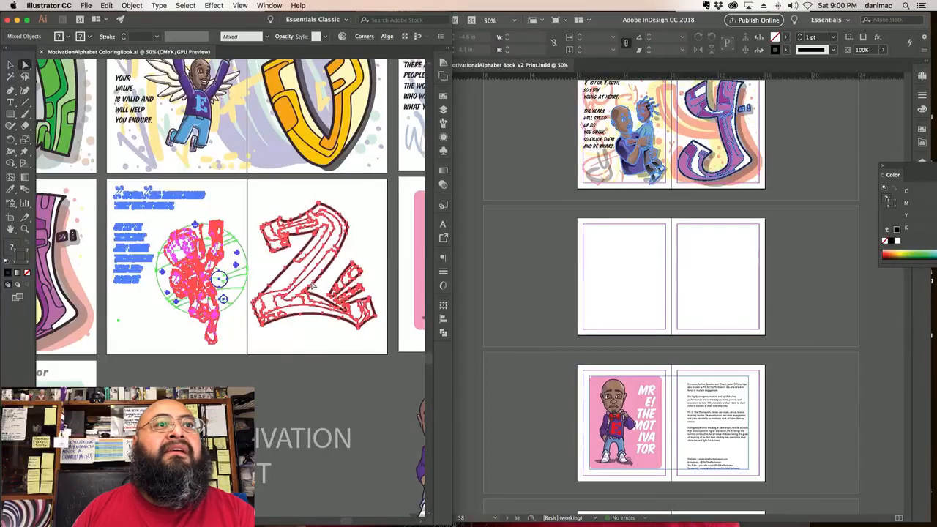
{"action": "left_click", "coordinate": [11, 65]}
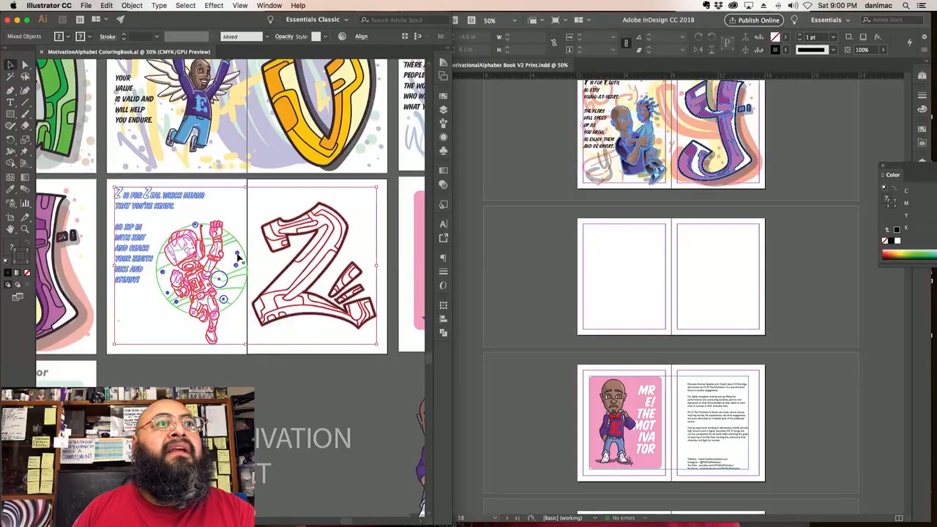
{"action": "left_click_drag", "start_coordinate": [237, 255], "coordinate": [666, 281]}
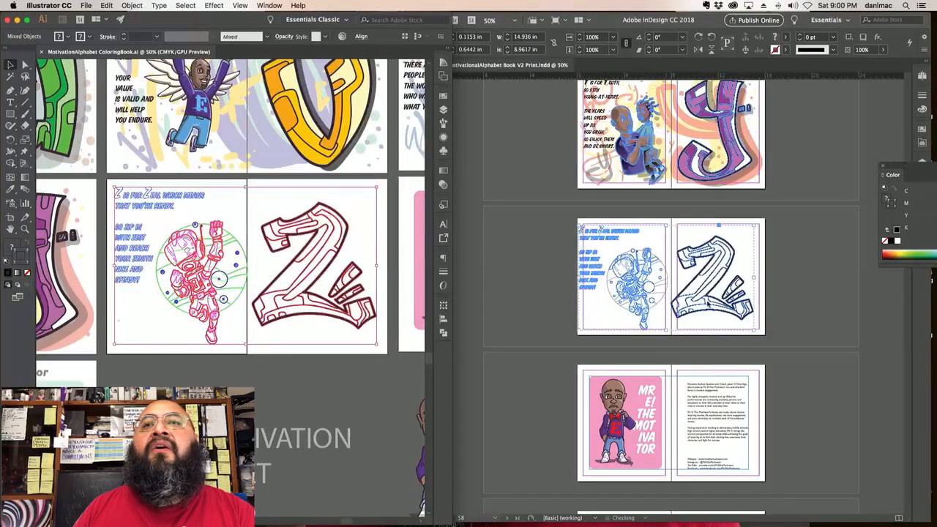
Step: Position the placed Z line art within the InDesign spread's margins and deselect the artwork in both programs
{"action": "left_click", "coordinate": [745, 283]}
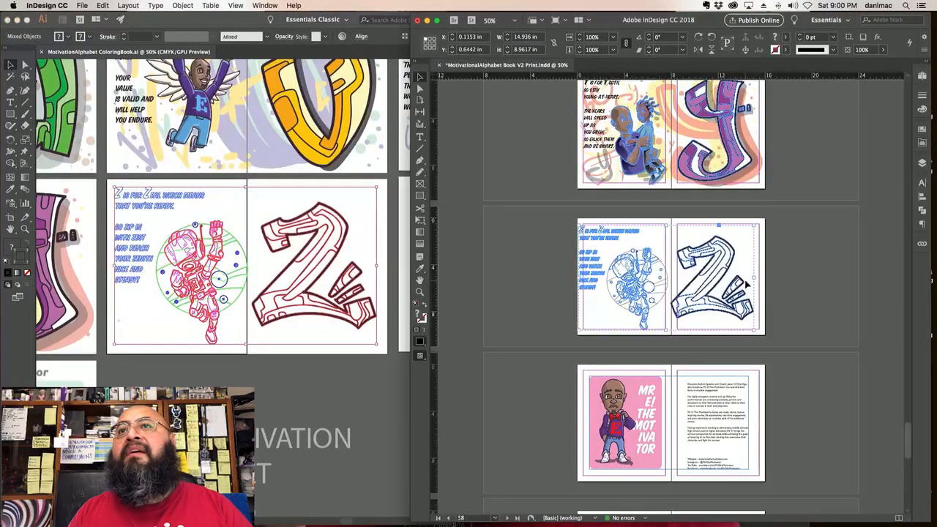
{"action": "left_click_drag", "start_coordinate": [745, 284], "coordinate": [746, 281]}
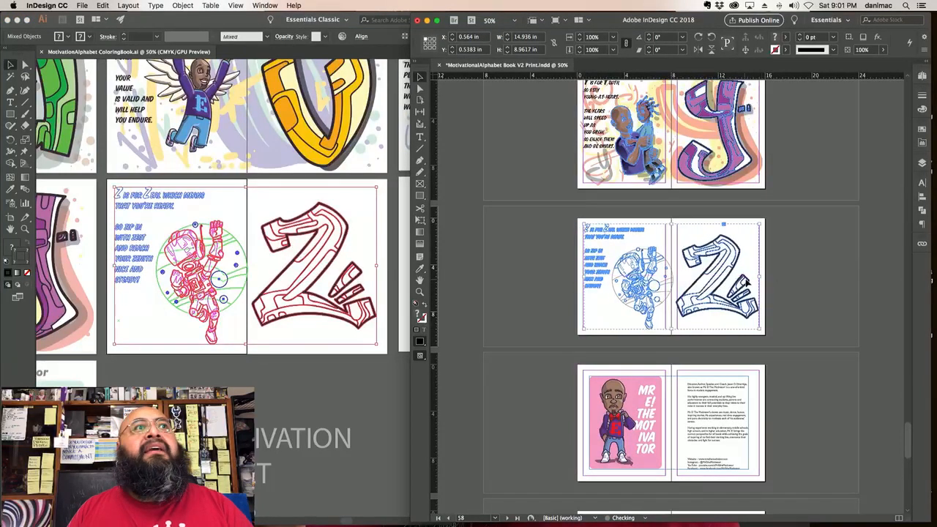
{"action": "left_click", "coordinate": [809, 299]}
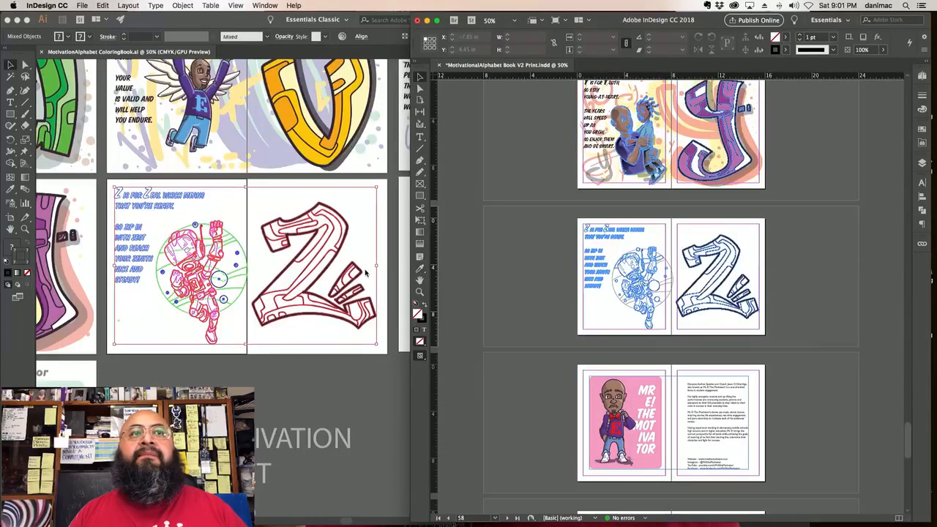
{"action": "left_click", "coordinate": [362, 374]}
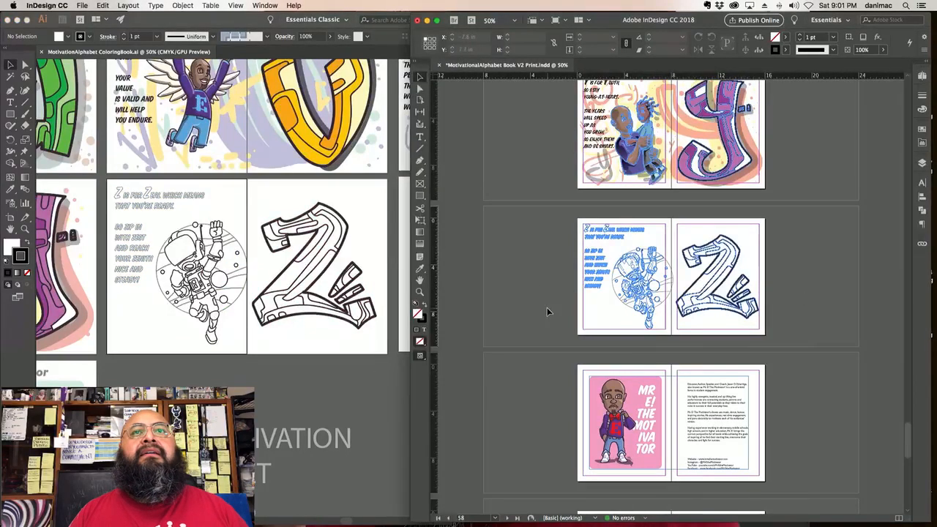
Step: Examine the placed Z spread up close, checking the outlines of the astronaut, planet circle and lettering
{"action": "key", "text": "super+="}
{"action": "key", "text": "super+="}
{"action": "key", "text": "super+="}
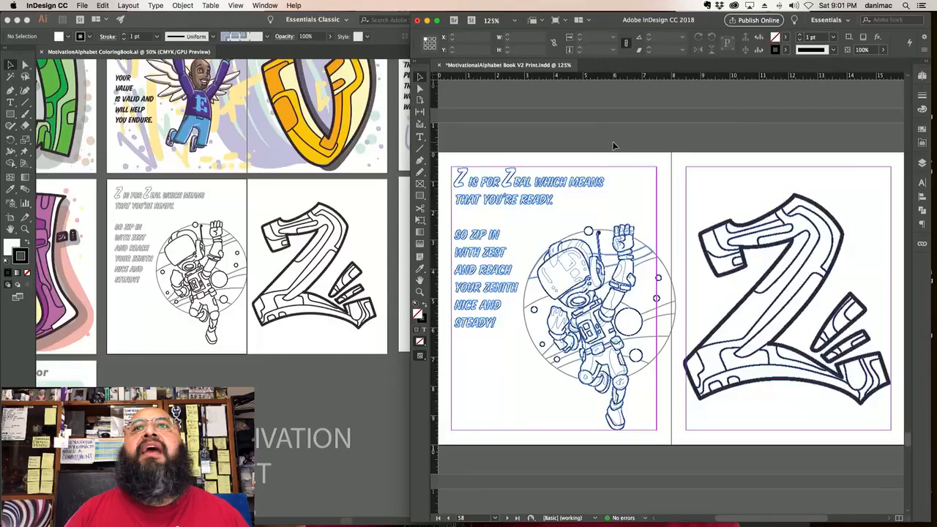
{"action": "key", "text": "super+equal"}
{"action": "key", "text": "super+equal"}
{"action": "key", "text": "super+equal"}
{"action": "key", "text": "super+equal"}
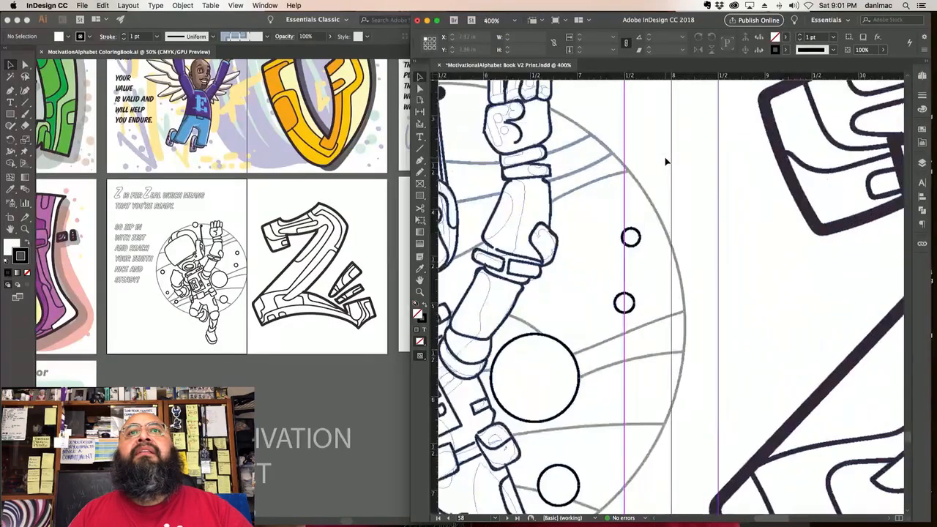
{"action": "scroll", "coordinate": [595, 256], "scroll_direction": "left", "scroll_amount": 5}
{"action": "scroll", "coordinate": [594, 256], "scroll_direction": "up", "scroll_amount": 2}
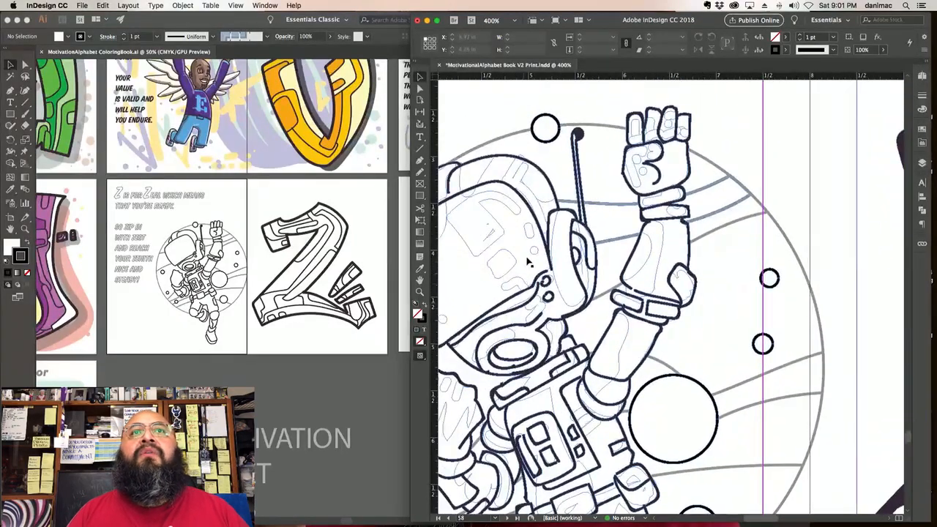
{"action": "scroll", "coordinate": [649, 269], "scroll_direction": "up", "scroll_amount": 6}
{"action": "scroll", "coordinate": [648, 270], "scroll_direction": "left", "scroll_amount": 6}
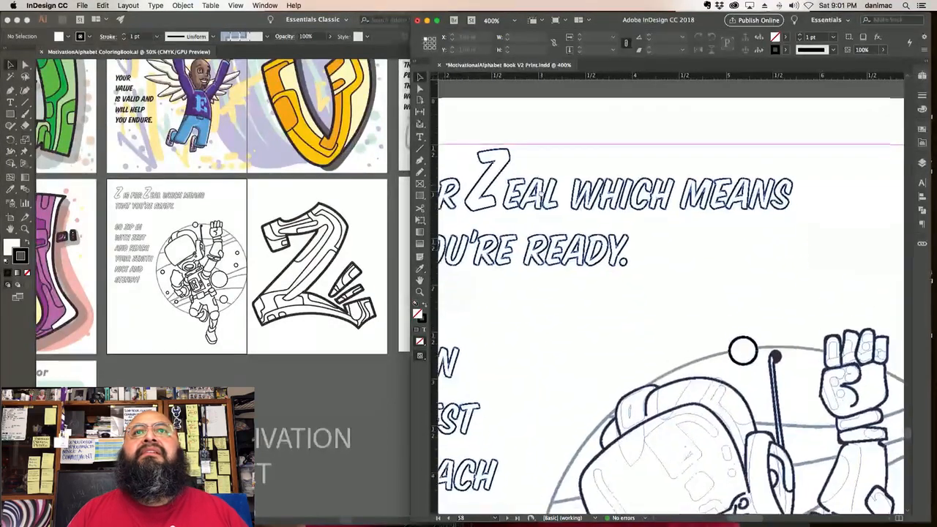
{"action": "scroll", "coordinate": [610, 266], "scroll_direction": "down", "scroll_amount": 2}
{"action": "scroll", "coordinate": [713, 205], "scroll_direction": "right", "scroll_amount": 2}
{"action": "key", "text": "super+minus"}
{"action": "key", "text": "super+minus"}
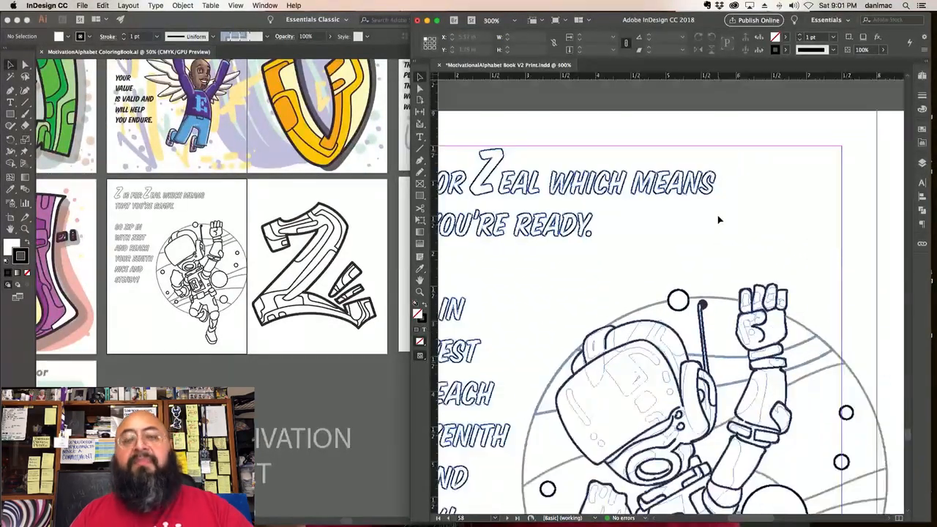
{"action": "left_click_drag", "start_coordinate": [704, 248], "coordinate": [626, 191]}
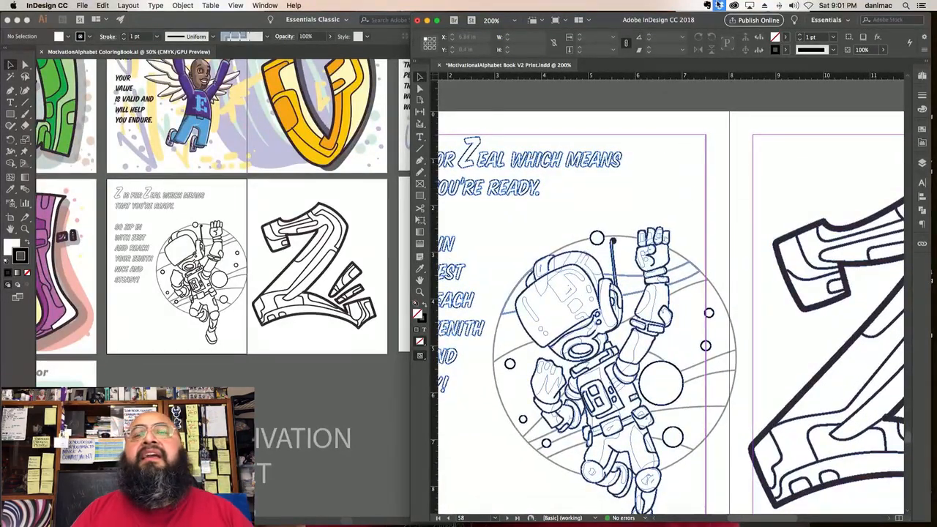
Step: Locate MotivationalAlphabet Book V2.pdf through Dropbox's recent files and open it in Acrobat
{"action": "left_click", "coordinate": [720, 5]}
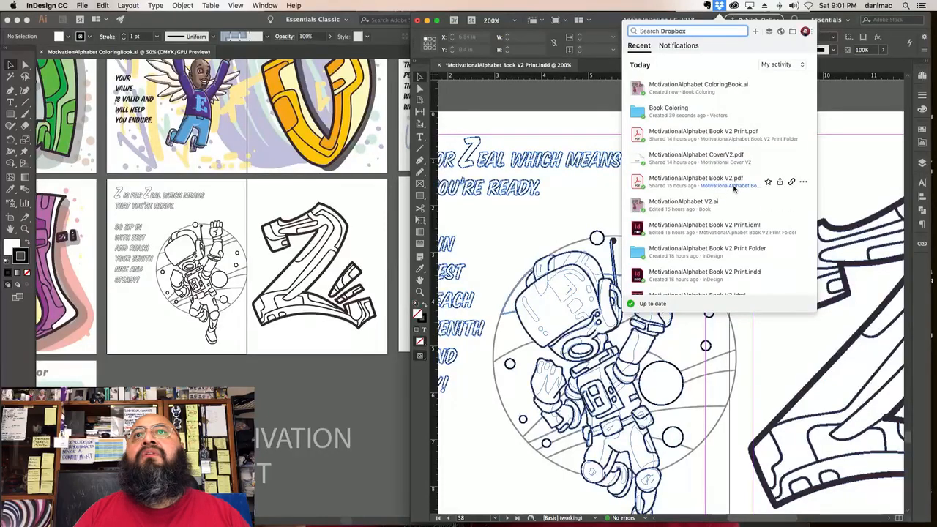
{"action": "left_click", "coordinate": [733, 186]}
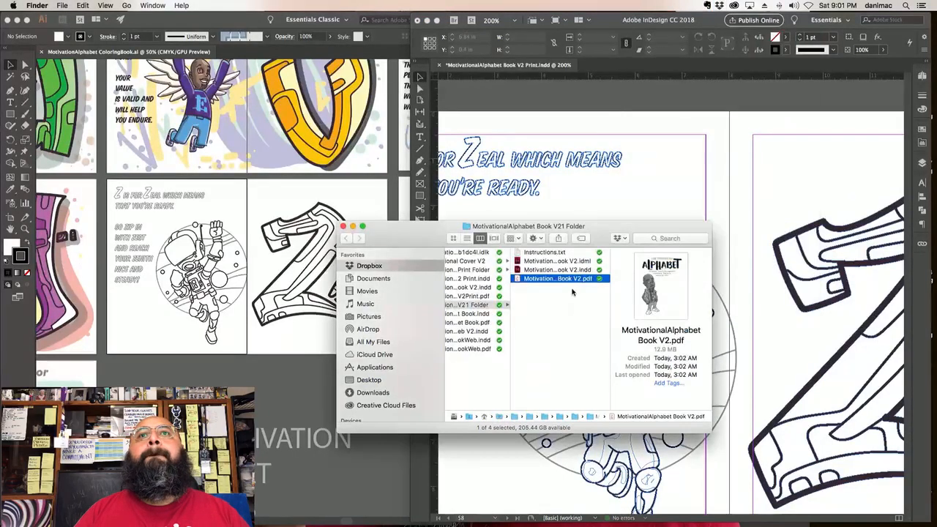
{"action": "double_click", "coordinate": [574, 281]}
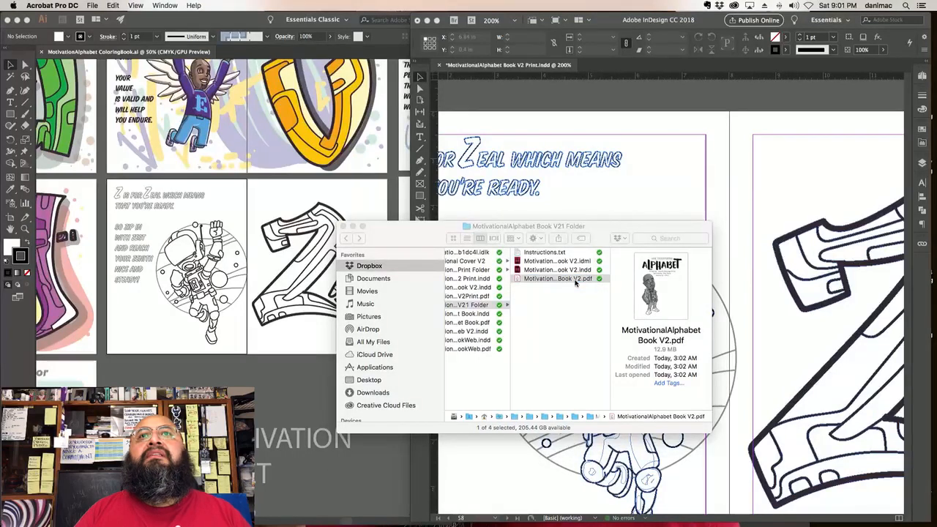
Step: Review the PDF book from its title page through the story pages to the A, B and C artwork
{"action": "scroll", "coordinate": [534, 275], "scroll_direction": "down", "scroll_amount": 5}
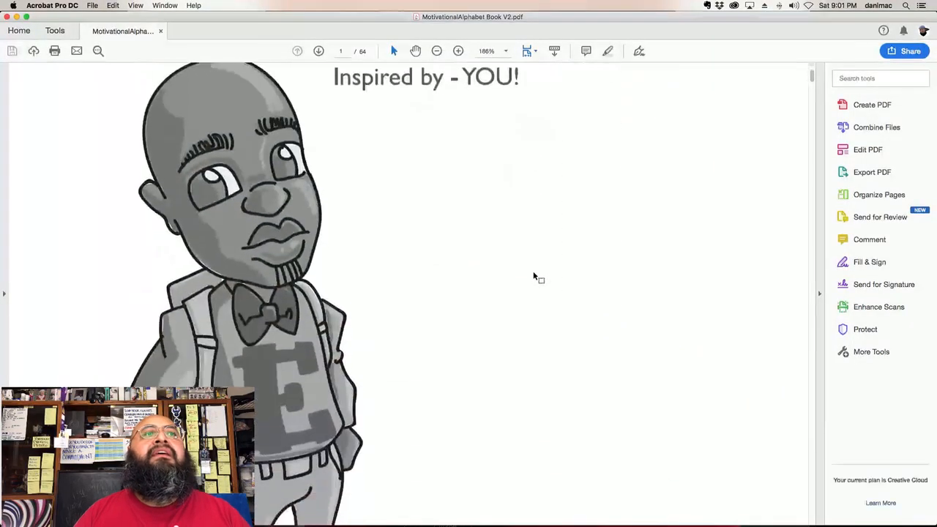
{"action": "scroll", "coordinate": [534, 277], "scroll_direction": "down", "scroll_amount": 5}
{"action": "scroll", "coordinate": [795, 164], "scroll_direction": "down", "scroll_amount": 5}
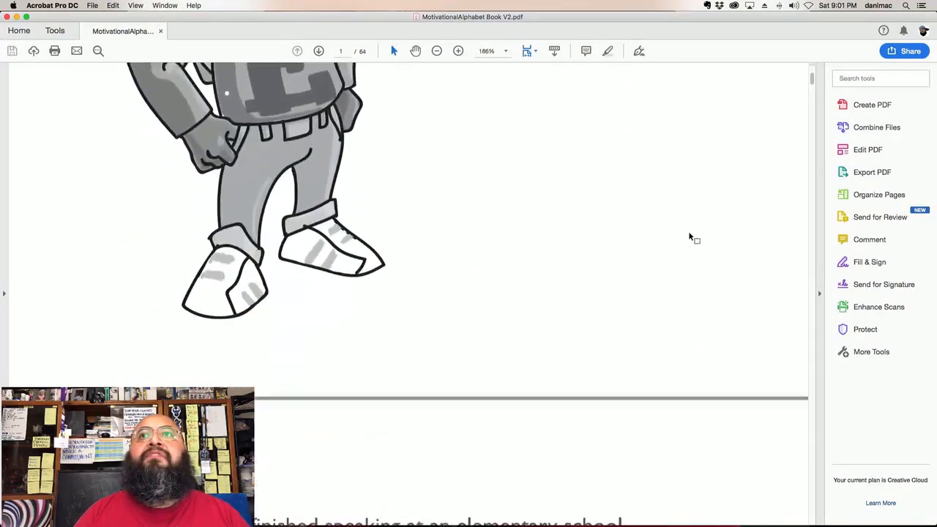
{"action": "scroll", "coordinate": [689, 234], "scroll_direction": "down", "scroll_amount": 15}
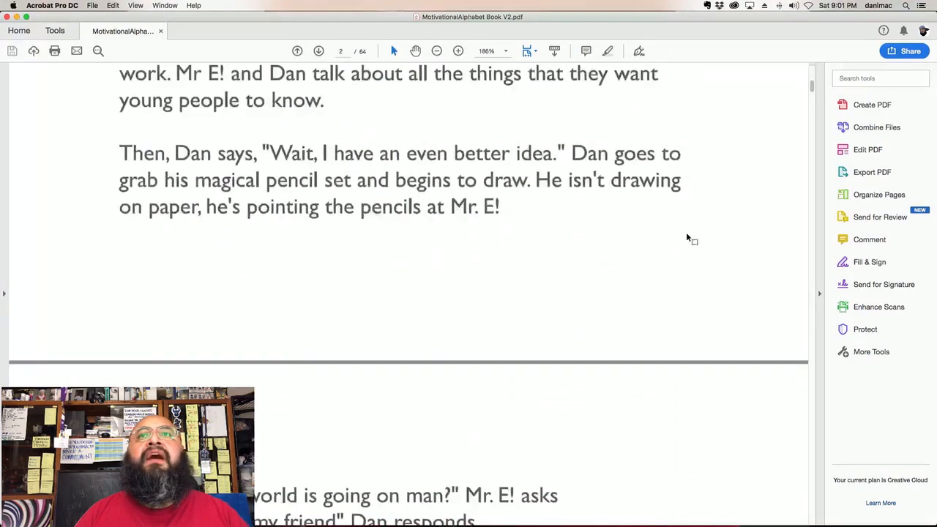
{"action": "scroll", "coordinate": [687, 236], "scroll_direction": "down", "scroll_amount": 10}
{"action": "scroll", "coordinate": [687, 236], "scroll_direction": "down", "scroll_amount": 15}
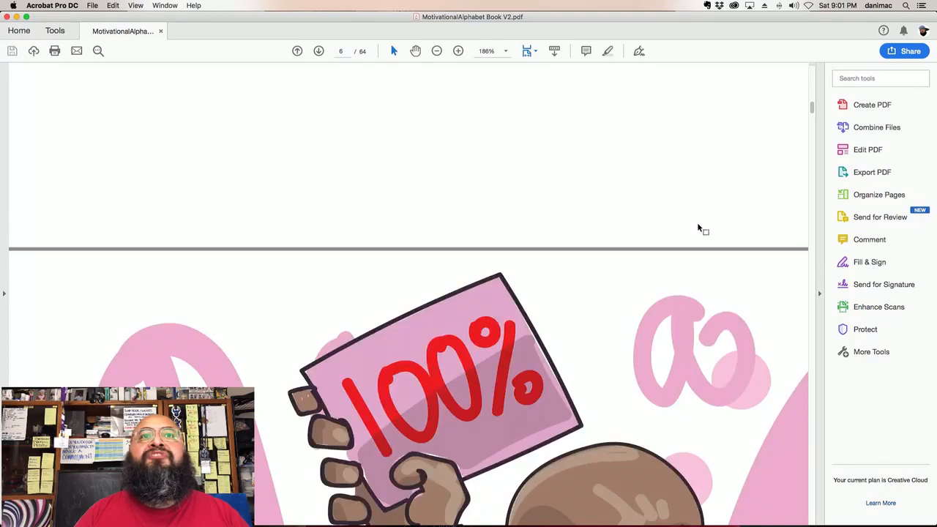
{"action": "scroll", "coordinate": [699, 230], "scroll_direction": "down", "scroll_amount": 8}
{"action": "scroll", "coordinate": [696, 260], "scroll_direction": "down", "scroll_amount": 15}
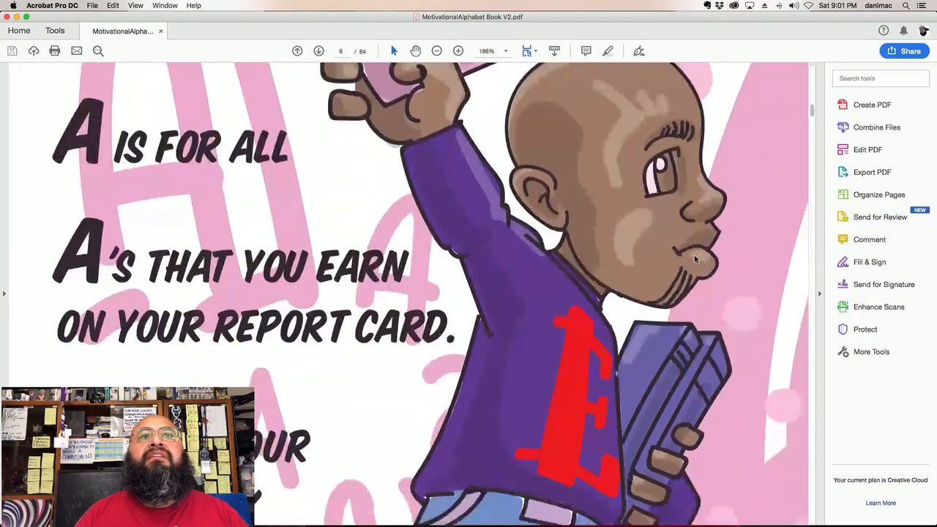
{"action": "scroll", "coordinate": [695, 260], "scroll_direction": "down", "scroll_amount": 15}
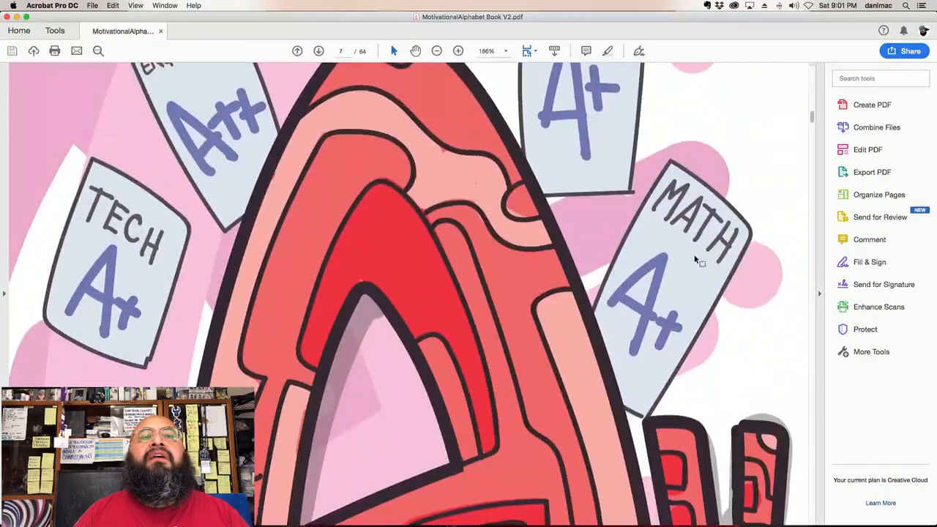
{"action": "scroll", "coordinate": [696, 260], "scroll_direction": "down", "scroll_amount": 15}
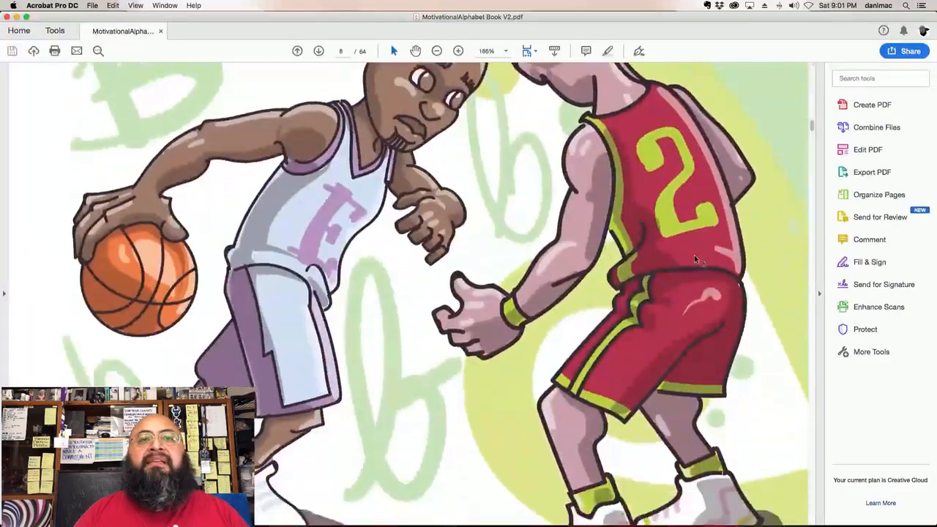
{"action": "scroll", "coordinate": [695, 260], "scroll_direction": "down", "scroll_amount": 5}
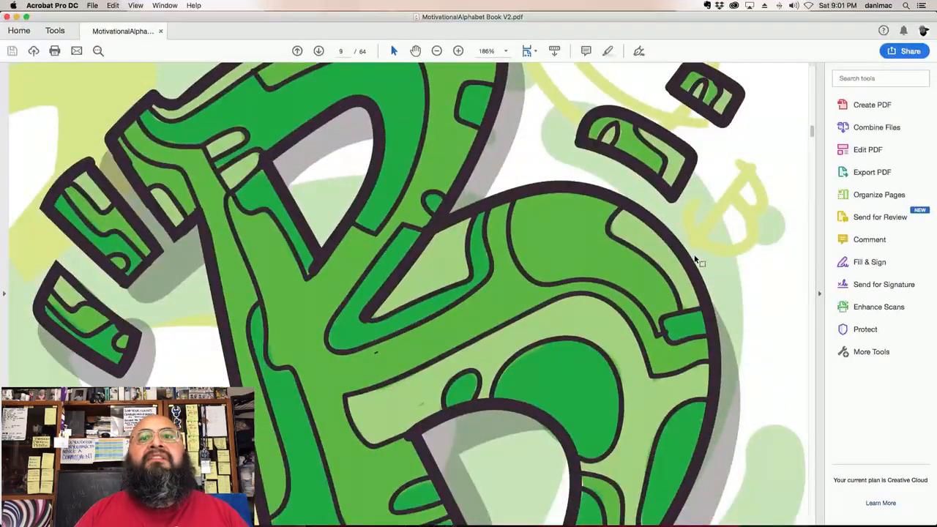
{"action": "scroll", "coordinate": [695, 260], "scroll_direction": "down", "scroll_amount": 15}
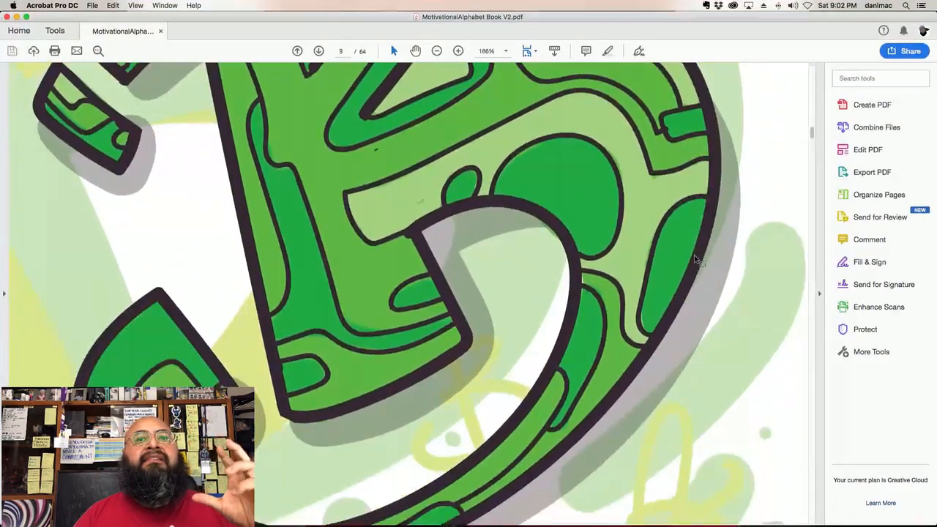
{"action": "scroll", "coordinate": [695, 258], "scroll_direction": "down", "scroll_amount": 10}
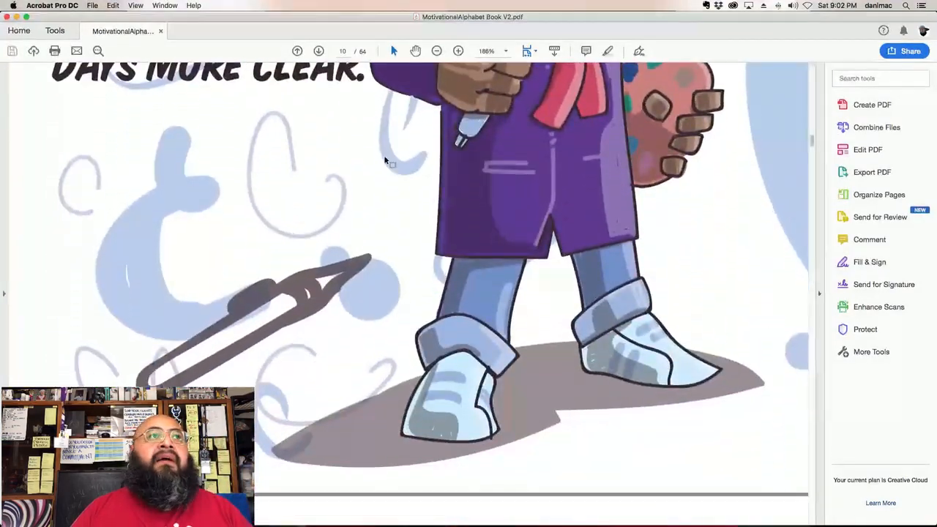
Step: Close the MotivationalAlphabet Book V21 Folder window and return to the Y spread in the InDesign document
{"action": "mouse_move", "coordinate": [2, 3]}
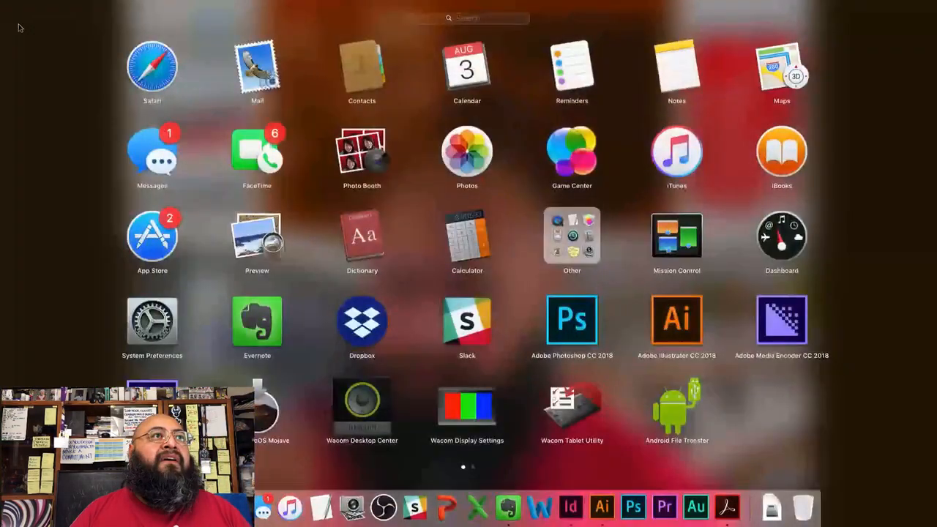
{"action": "key", "text": "Escape"}
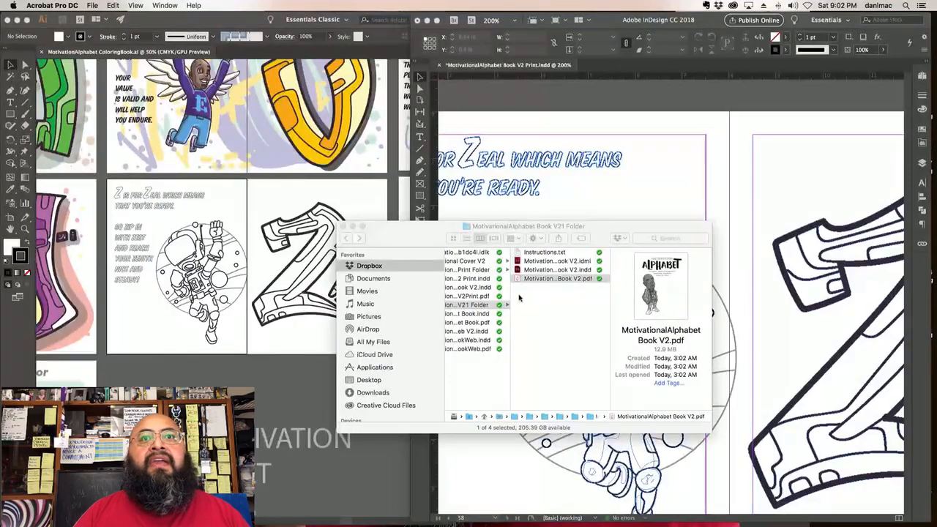
{"action": "left_click", "coordinate": [343, 226]}
{"action": "left_click", "coordinate": [652, 99]}
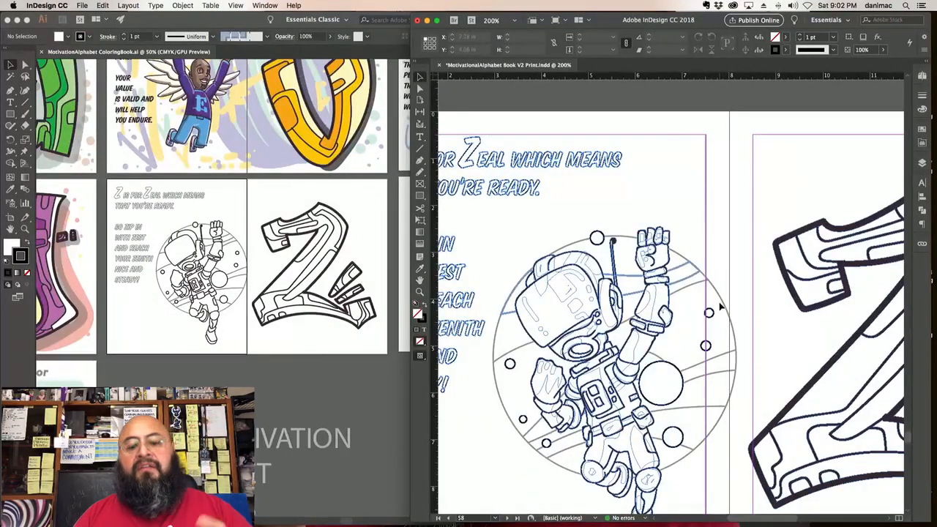
{"action": "key", "text": "super+minus"}
{"action": "key", "text": "super+minus"}
{"action": "left_click_drag", "start_coordinate": [742, 249], "coordinate": [733, 289]}
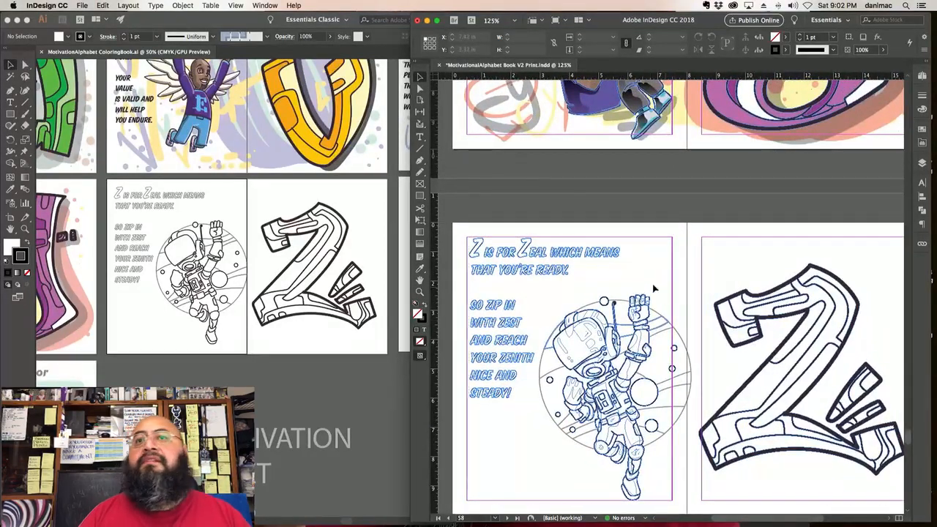
{"action": "scroll", "coordinate": [629, 210], "scroll_direction": "up", "scroll_amount": 5}
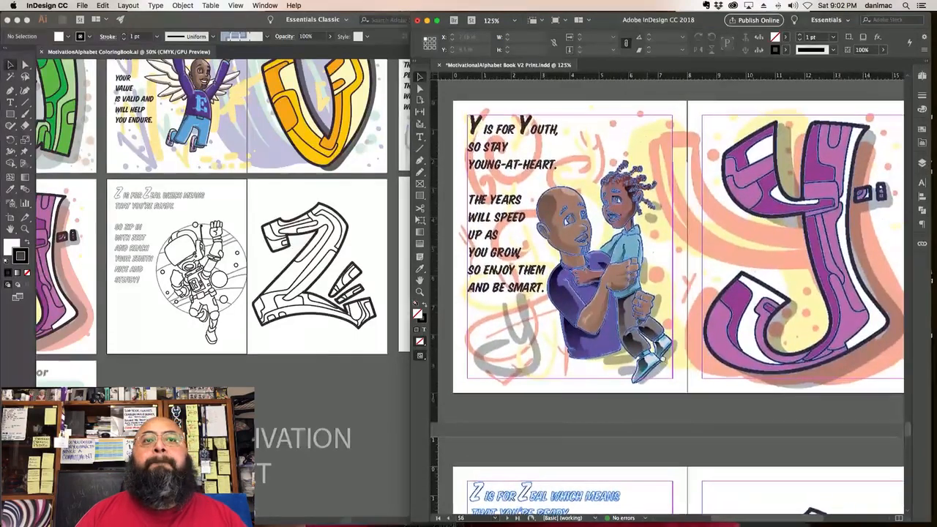
Step: Begin saving the InDesign document as a new file named MotivationalAlphabet ColoringBook Print
{"action": "left_click", "coordinate": [79, 5]}
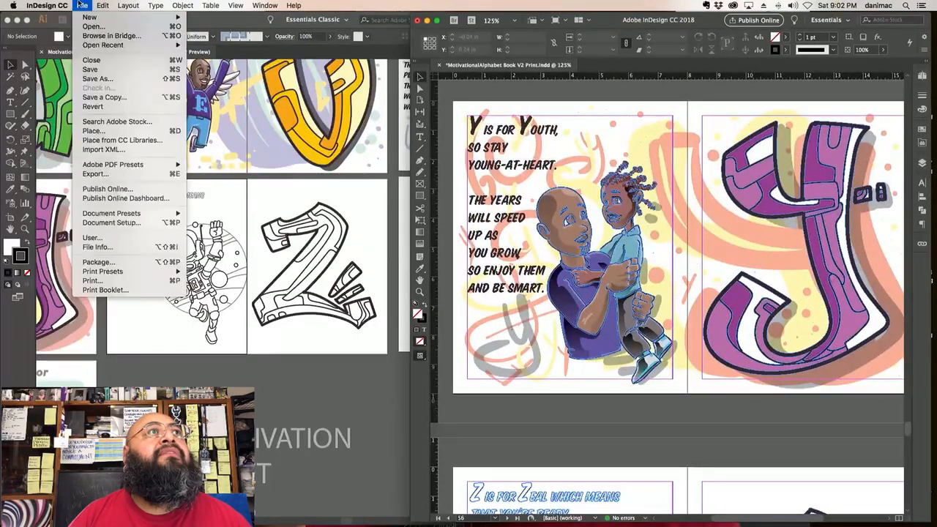
{"action": "left_click", "coordinate": [92, 79]}
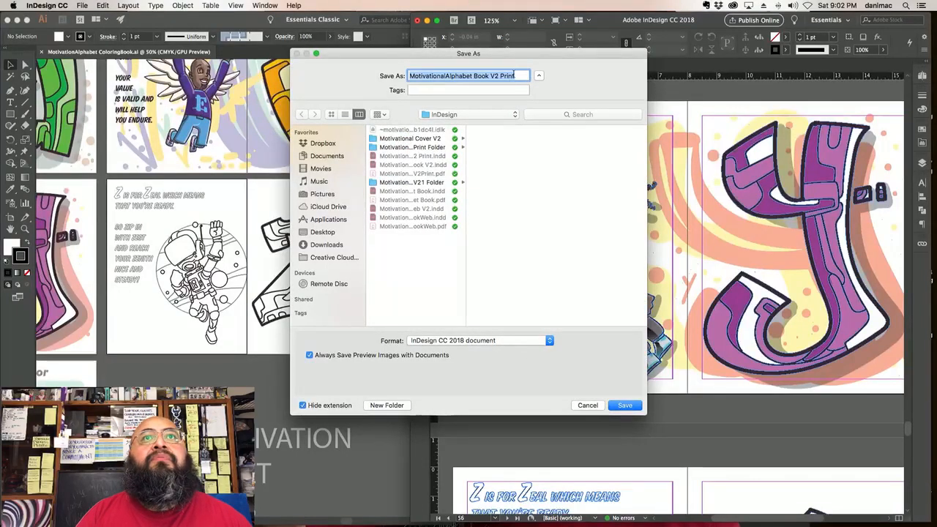
{"action": "left_click", "coordinate": [517, 76]}
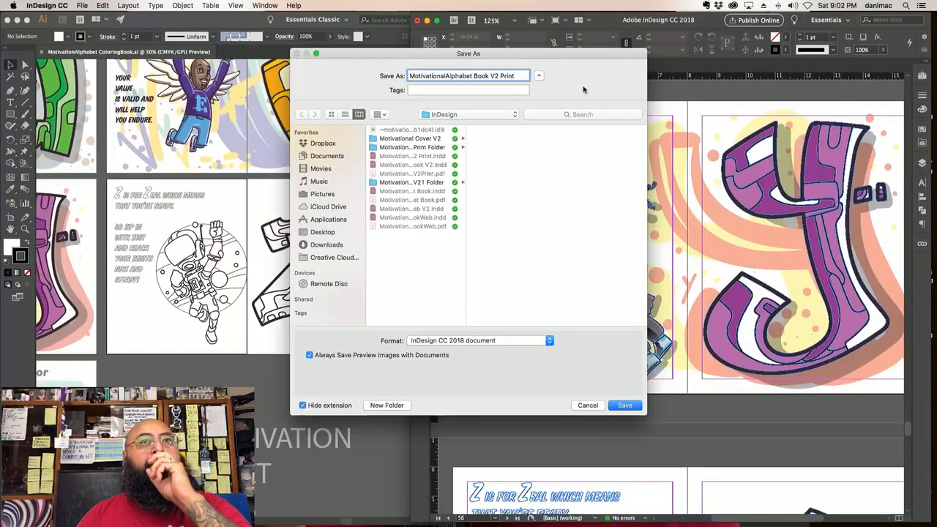
{"action": "key", "text": "BackSpace"}
{"action": "key", "text": "BackSpace"}
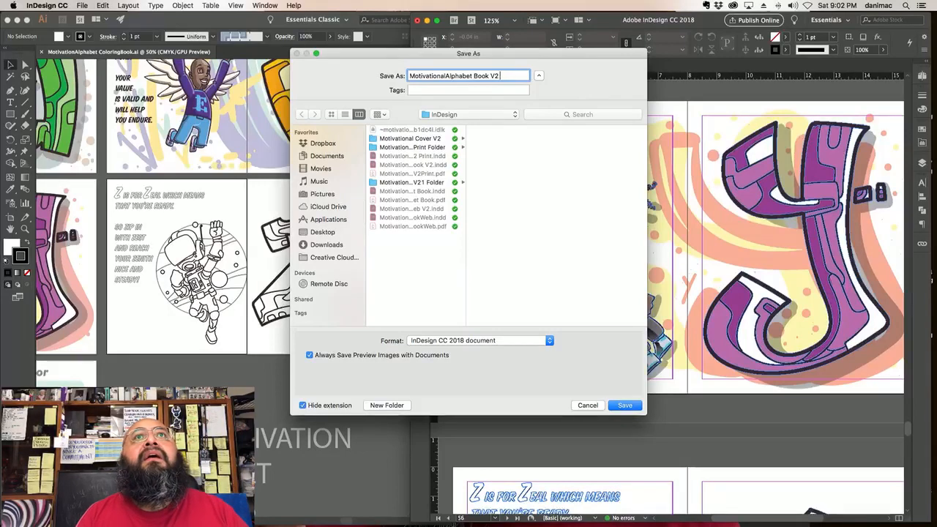
{"action": "key", "text": "BackSpace"}
{"action": "key", "text": "BackSpace"}
{"action": "key", "text": "BackSpace"}
{"action": "key", "text": "BackSpace"}
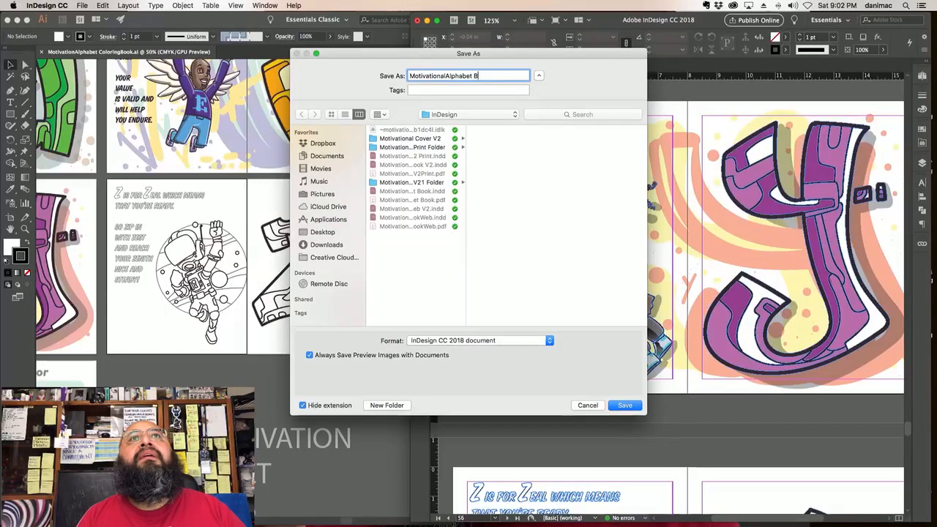
{"action": "key", "text": "BackSpace"}
{"action": "type", "text": "Color"}
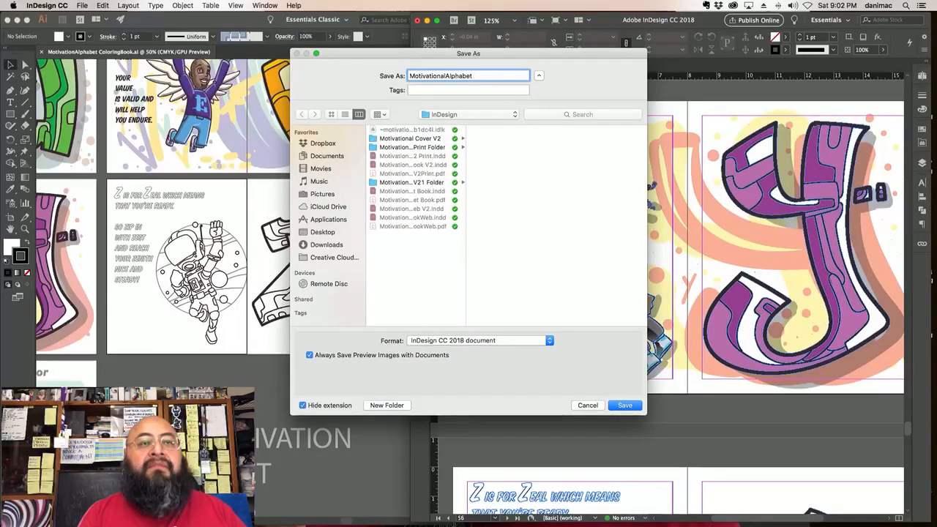
{"action": "type", "text": "ingBook "}
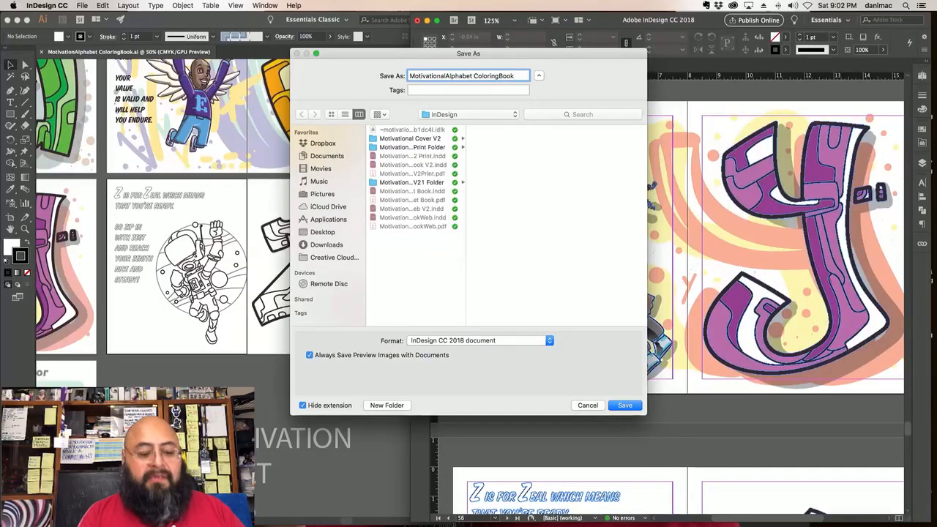
{"action": "type", "text": "Print"}
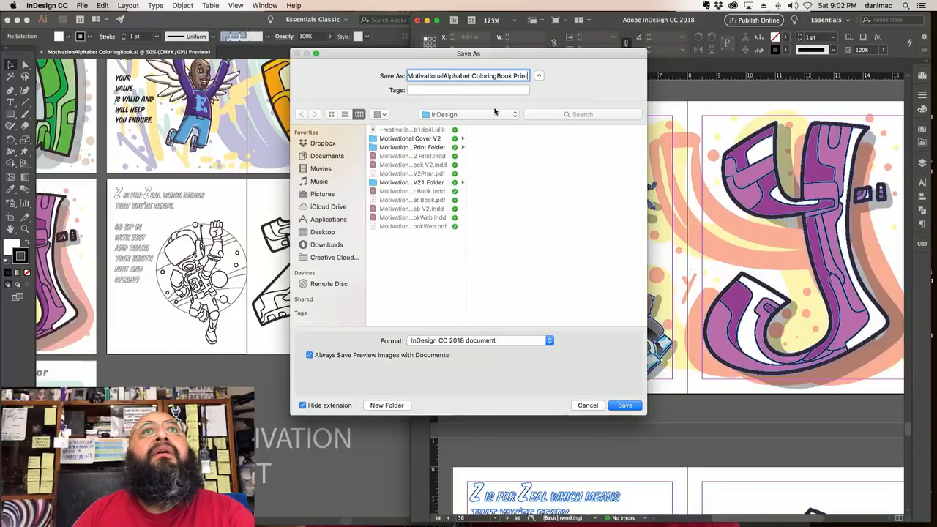
Step: Choose the InDesign folder inside Alphabet Book as the location and save the document as an InDesign CC 2018 document
{"action": "left_click", "coordinate": [490, 113]}
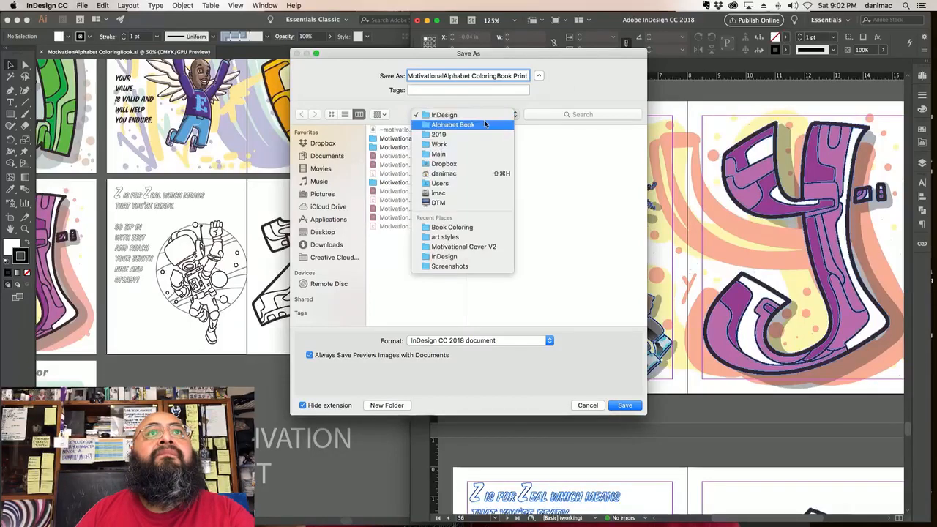
{"action": "left_click", "coordinate": [483, 125]}
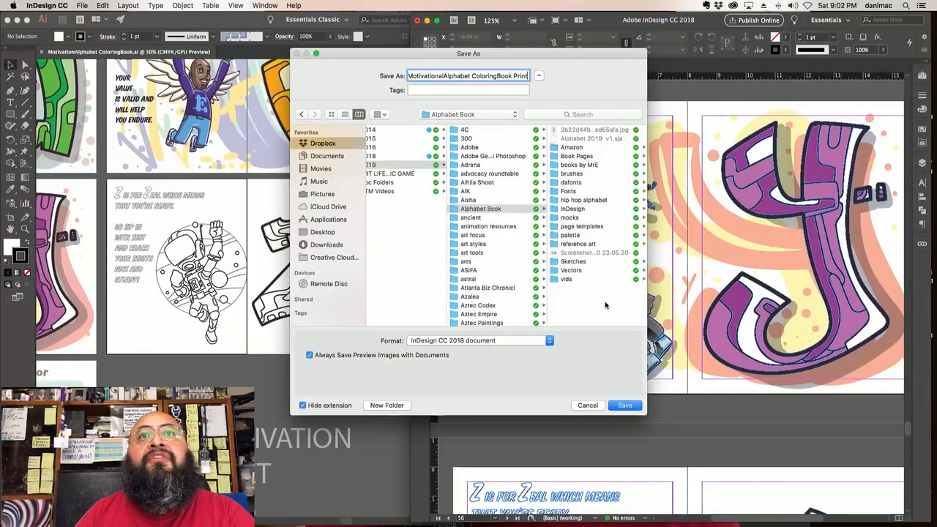
{"action": "left_click", "coordinate": [592, 212]}
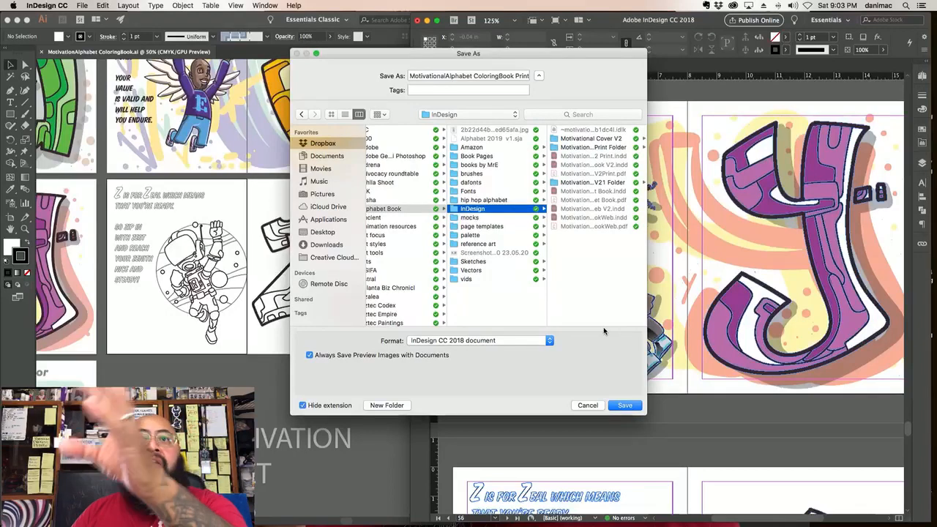
{"action": "left_click", "coordinate": [624, 405]}
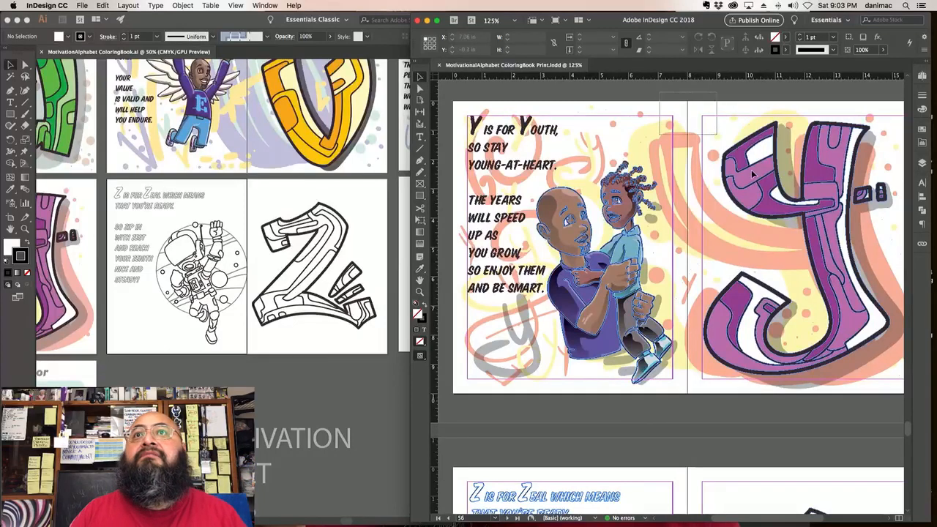
Step: Delete the colored Y artwork from its spread in the InDesign coloring book
{"action": "left_click", "coordinate": [583, 130]}
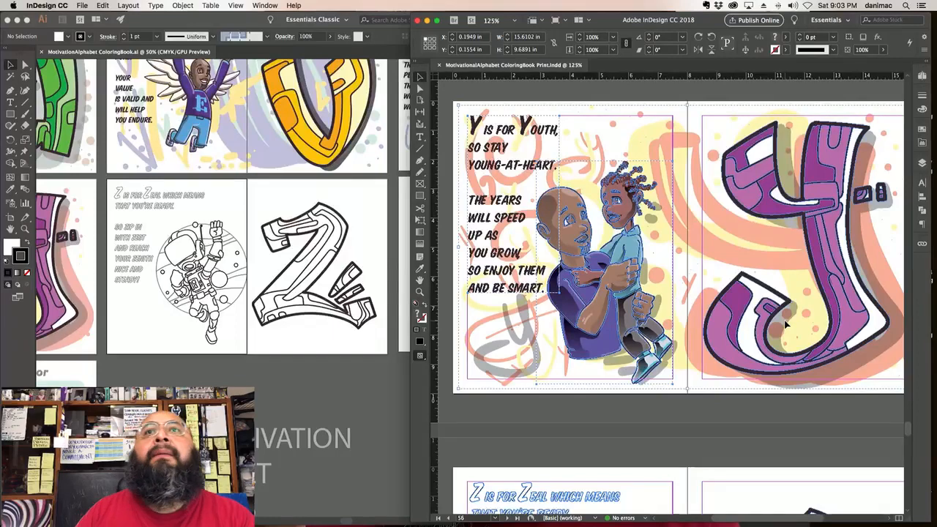
{"action": "key", "text": "Delete"}
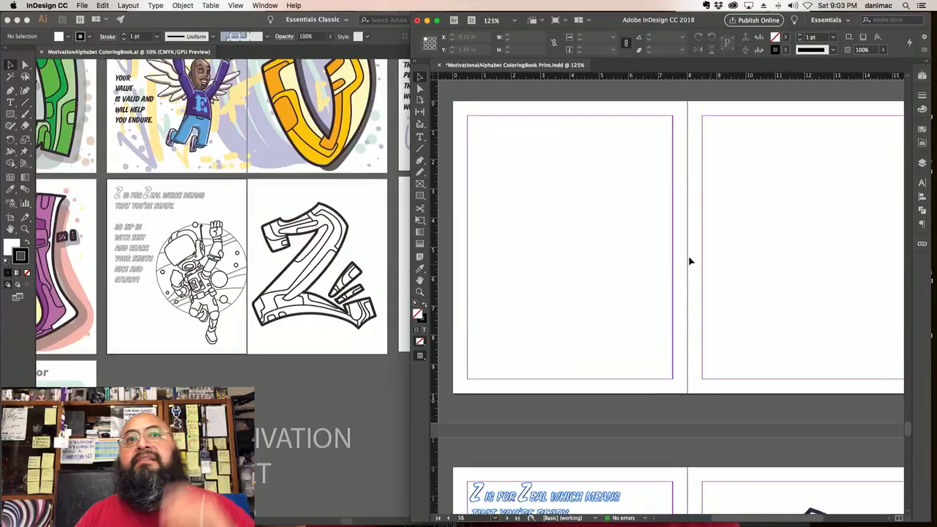
Step: Switch to the Y spread in Illustrator and widen the Illustrator window
{"action": "left_click", "coordinate": [347, 399]}
{"action": "scroll", "coordinate": [375, 427], "scroll_direction": "left", "scroll_amount": 10}
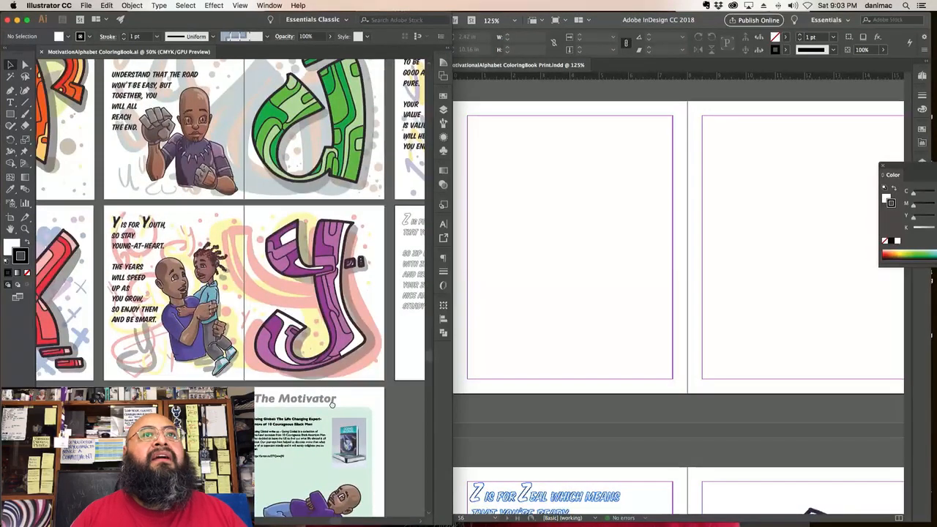
{"action": "scroll", "coordinate": [337, 401], "scroll_direction": "left", "scroll_amount": 3}
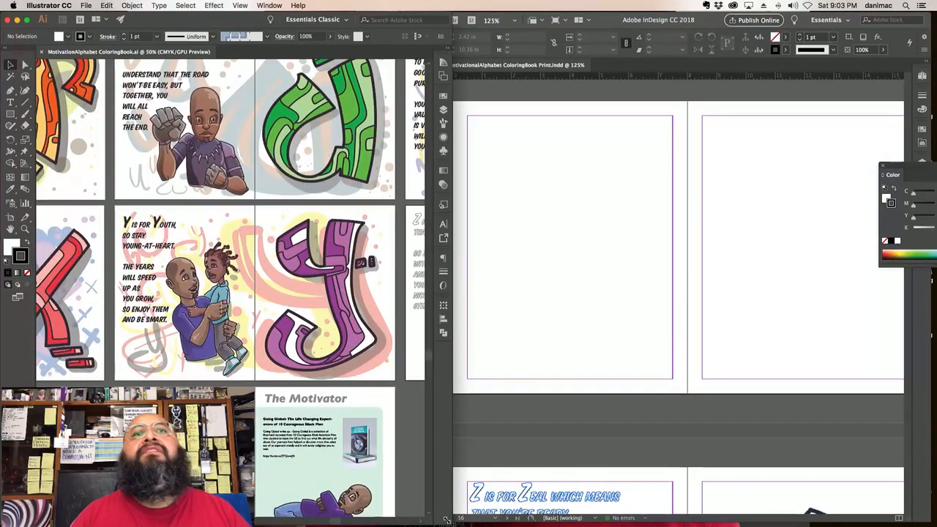
{"action": "left_click_drag", "start_coordinate": [448, 521], "coordinate": [514, 517]}
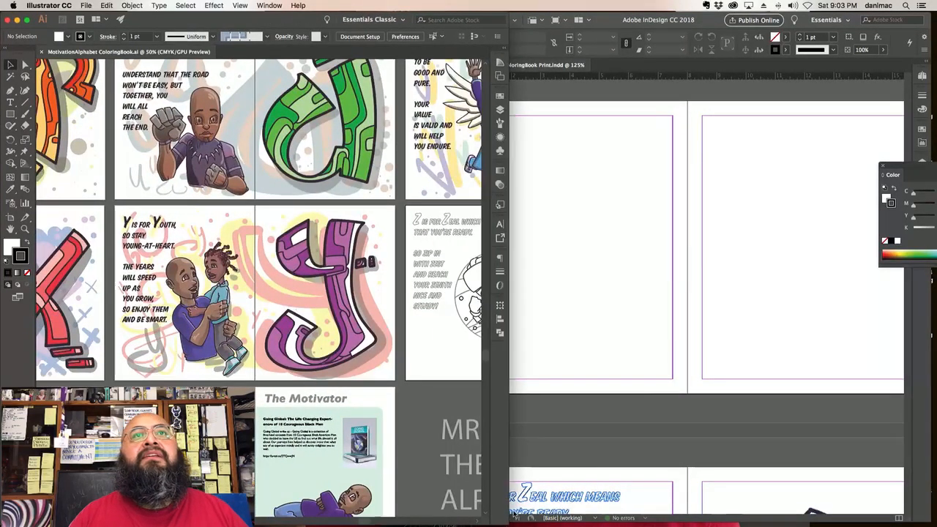
Step: Show the Illustrator layers, collapse Z page art, and lock it with every layer below it through book info
{"action": "left_click", "coordinate": [500, 150]}
{"action": "left_click_drag", "start_coordinate": [445, 91], "coordinate": [546, 95]}
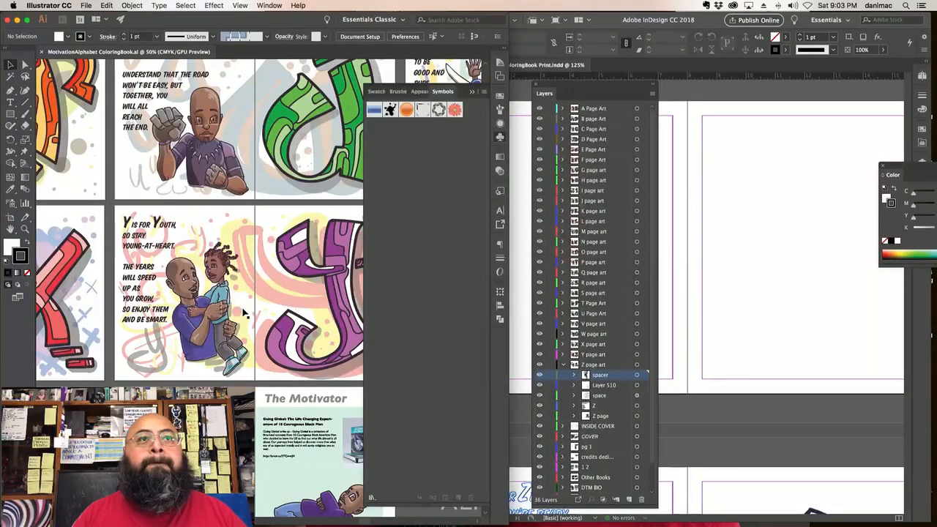
{"action": "left_click", "coordinate": [562, 364]}
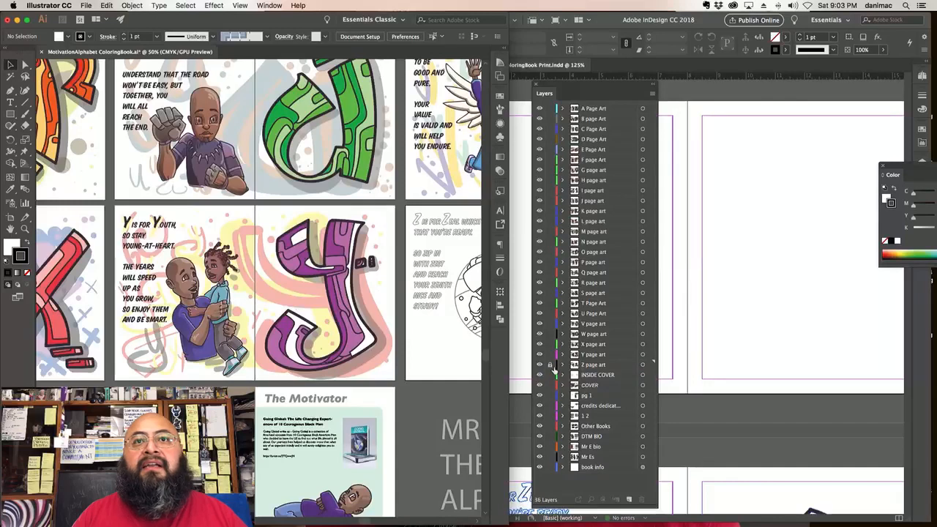
{"action": "left_click_drag", "start_coordinate": [550, 364], "coordinate": [555, 482]}
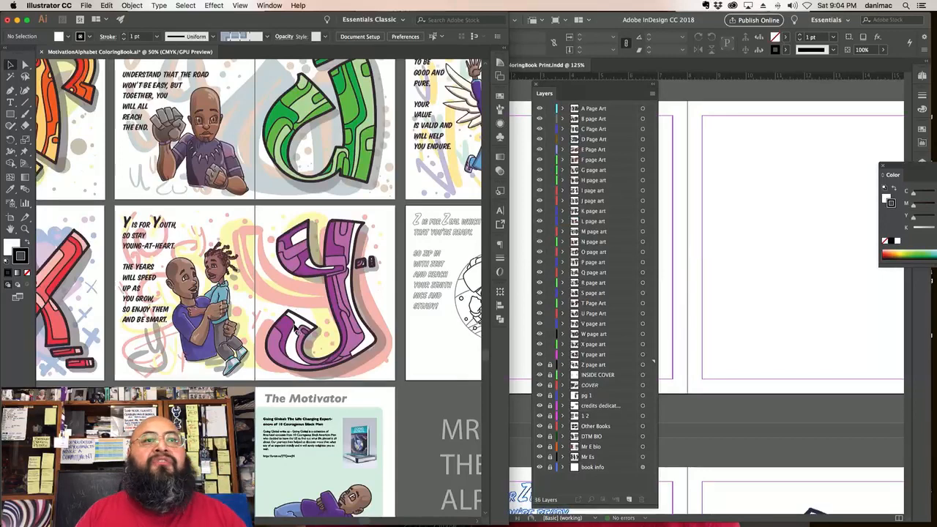
Step: Expand Y page art and hide the color, shading and background sublayers of m j and Y page, keeping only the line art
{"action": "scroll", "coordinate": [301, 326], "scroll_direction": "left", "scroll_amount": 3}
{"action": "scroll", "coordinate": [302, 326], "scroll_direction": "down", "scroll_amount": 1}
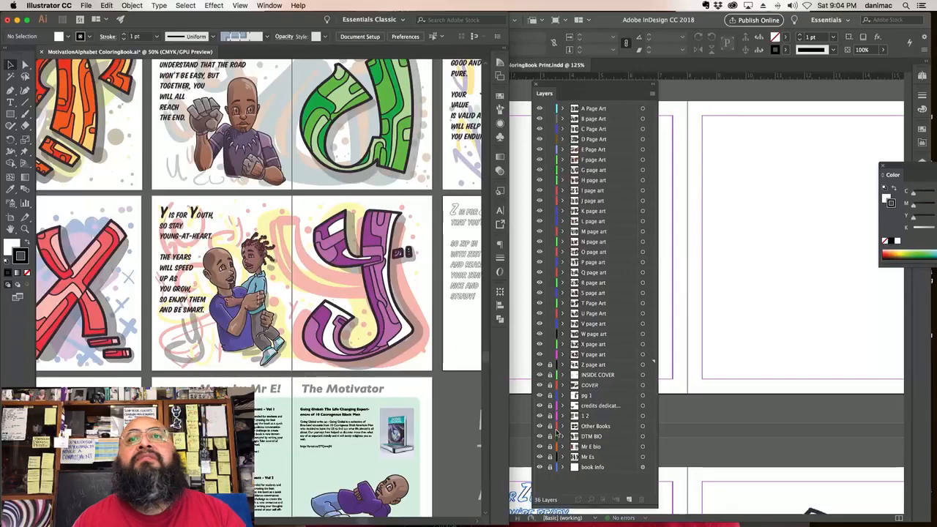
{"action": "left_click", "coordinate": [563, 355]}
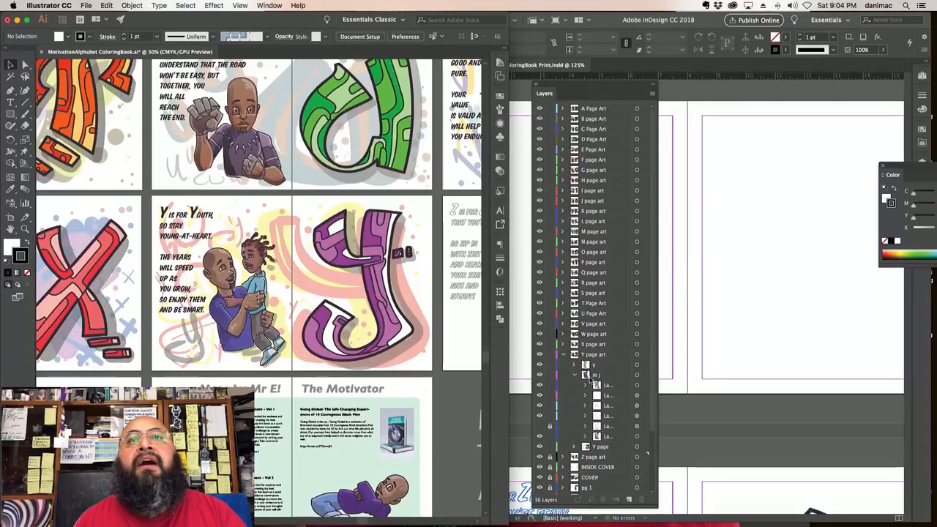
{"action": "left_click", "coordinate": [575, 447]}
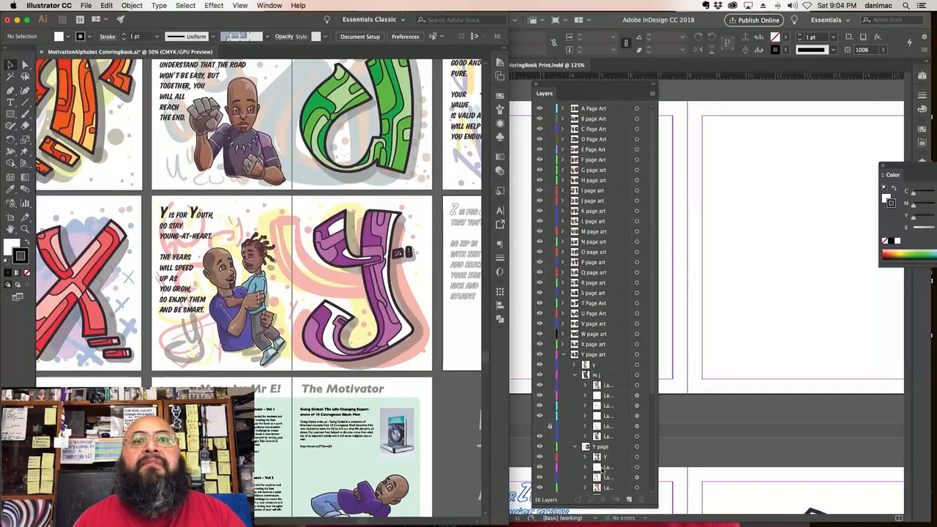
{"action": "scroll", "coordinate": [619, 374], "scroll_direction": "down", "scroll_amount": 4}
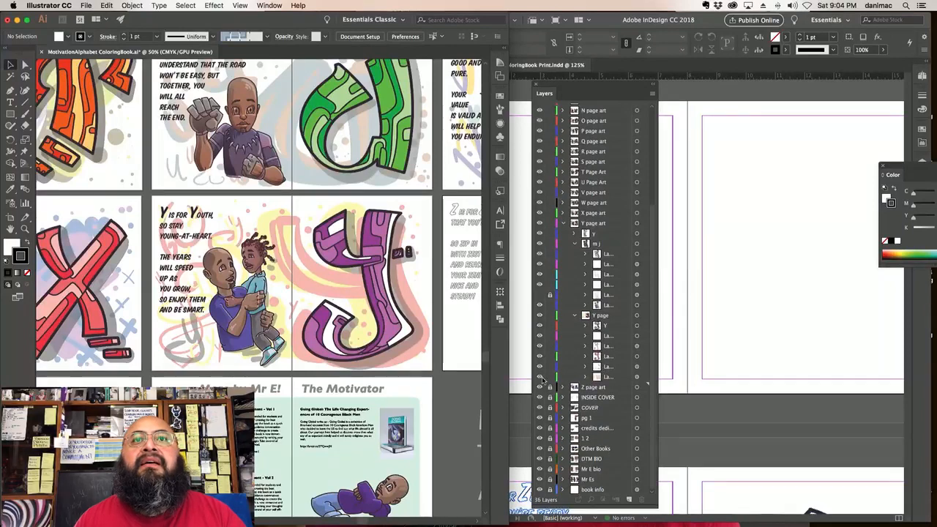
{"action": "left_click", "coordinate": [541, 344]}
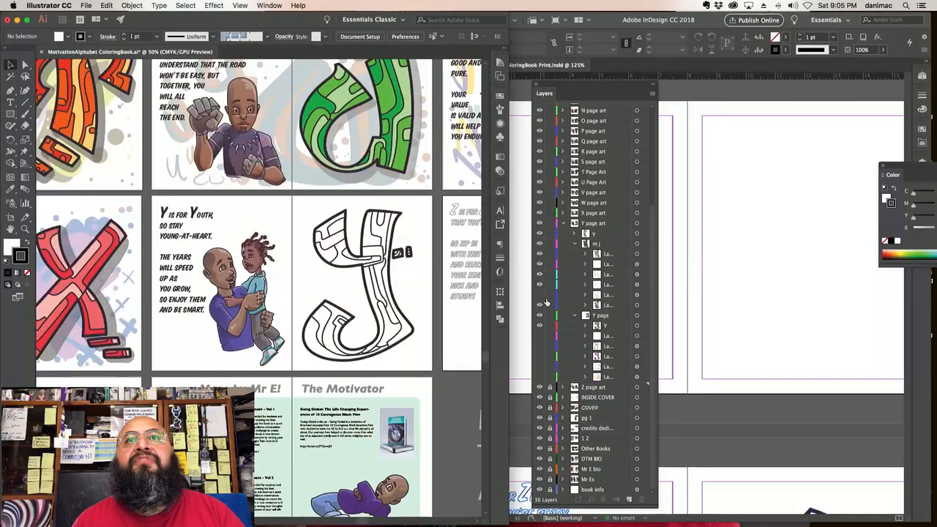
{"action": "left_click", "coordinate": [539, 306]}
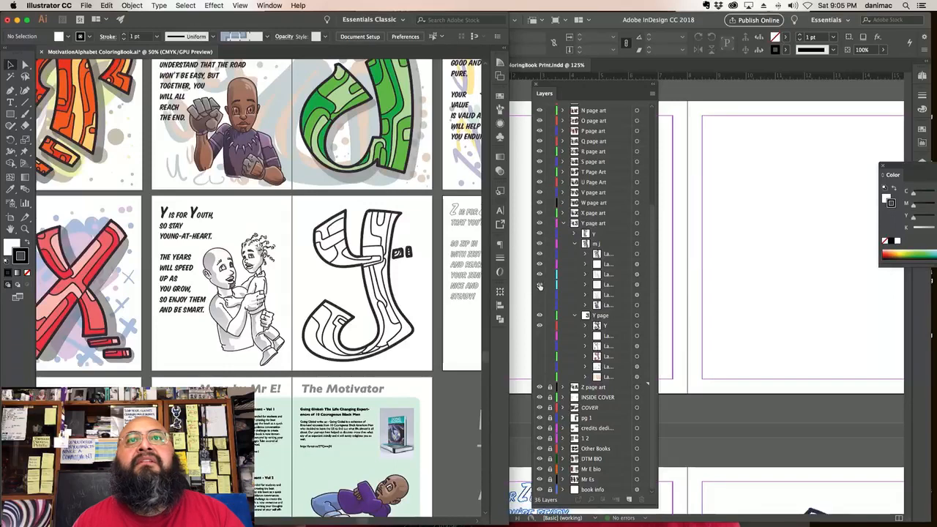
{"action": "left_click", "coordinate": [542, 268]}
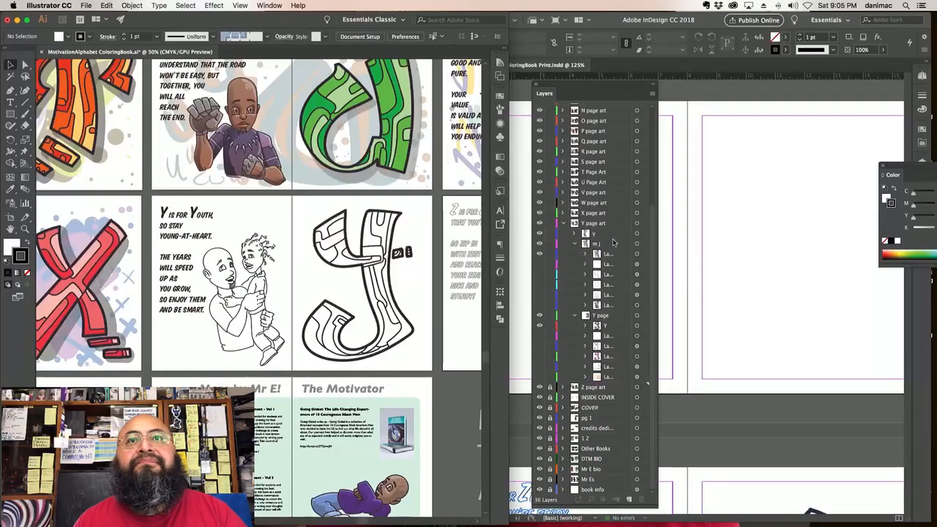
Step: Select the Y spread's text through its y sublayer and convert it to outlines
{"action": "left_click", "coordinate": [635, 234]}
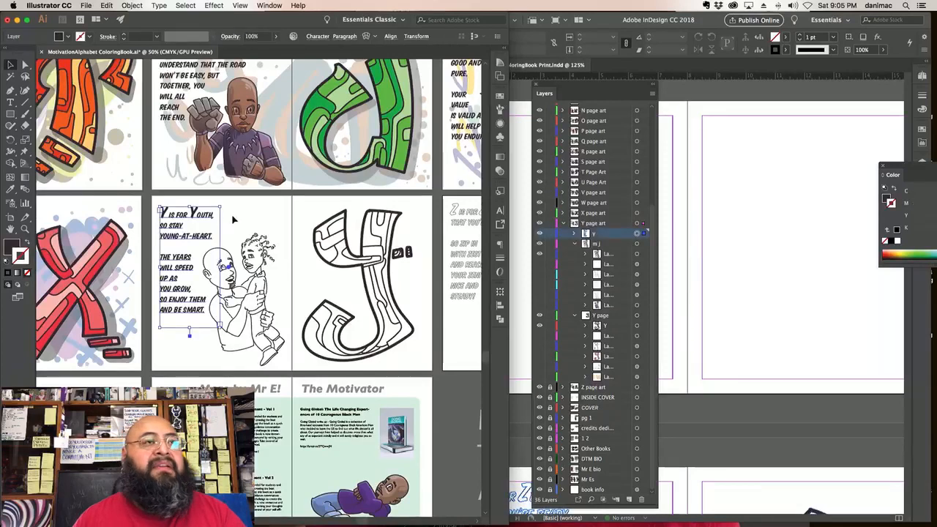
{"action": "left_click", "coordinate": [159, 5]}
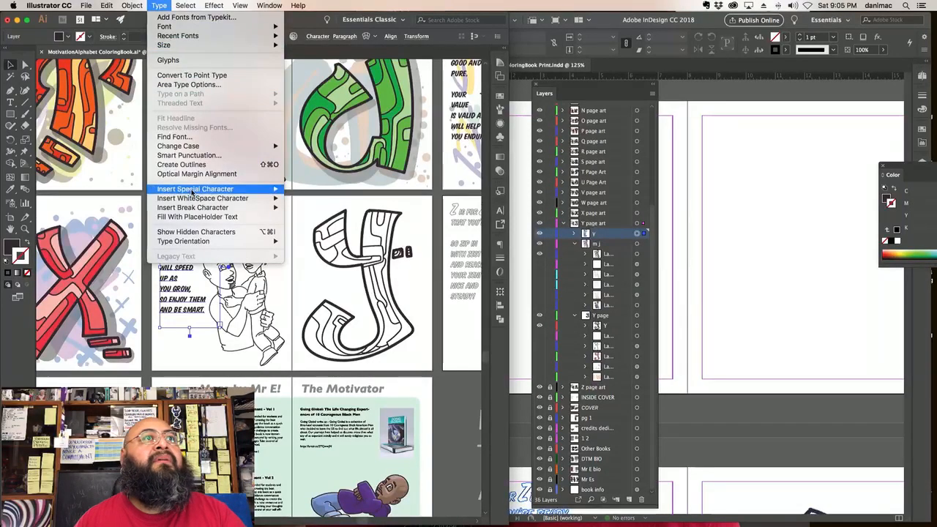
{"action": "left_click", "coordinate": [194, 166]}
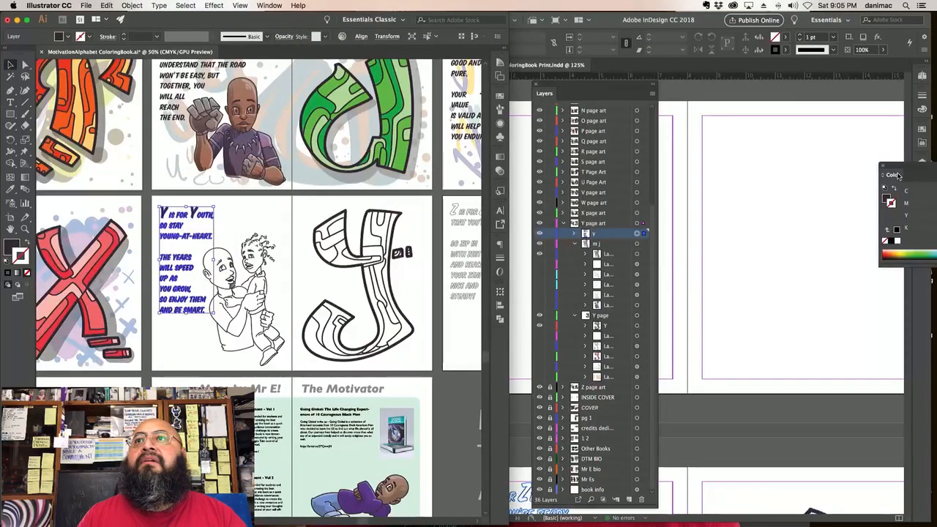
Step: Give the Y spread's outlined text a black stroke and a white fill
{"action": "left_click_drag", "start_coordinate": [893, 175], "coordinate": [698, 187]}
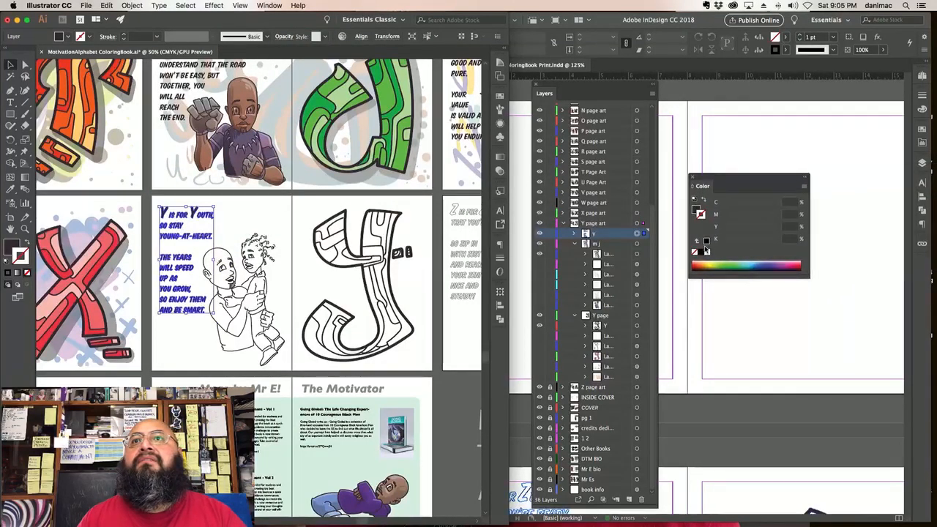
{"action": "left_click", "coordinate": [706, 241]}
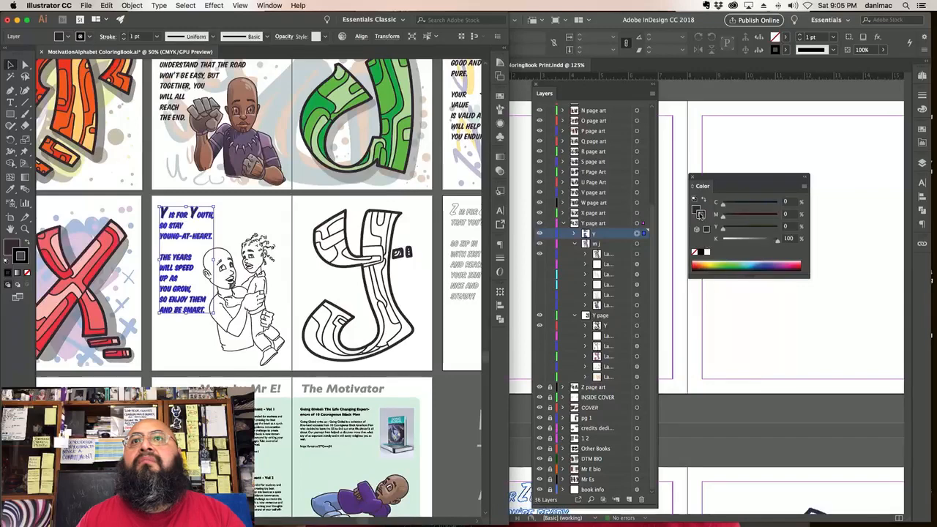
{"action": "left_click", "coordinate": [697, 210]}
{"action": "left_click", "coordinate": [706, 252]}
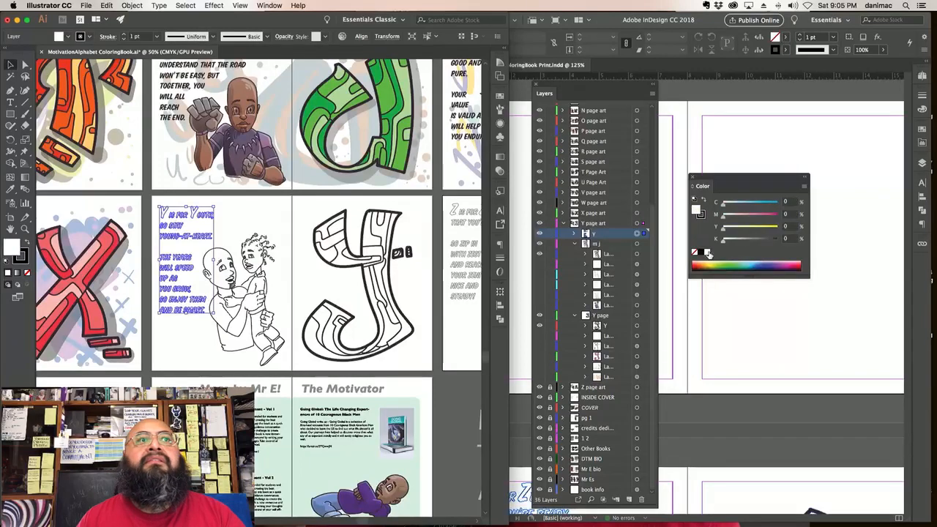
Step: Undo the white fill on the Y text, retain its dark stroke, set the fill to None, and deselect the text
{"action": "key", "text": "super+z"}
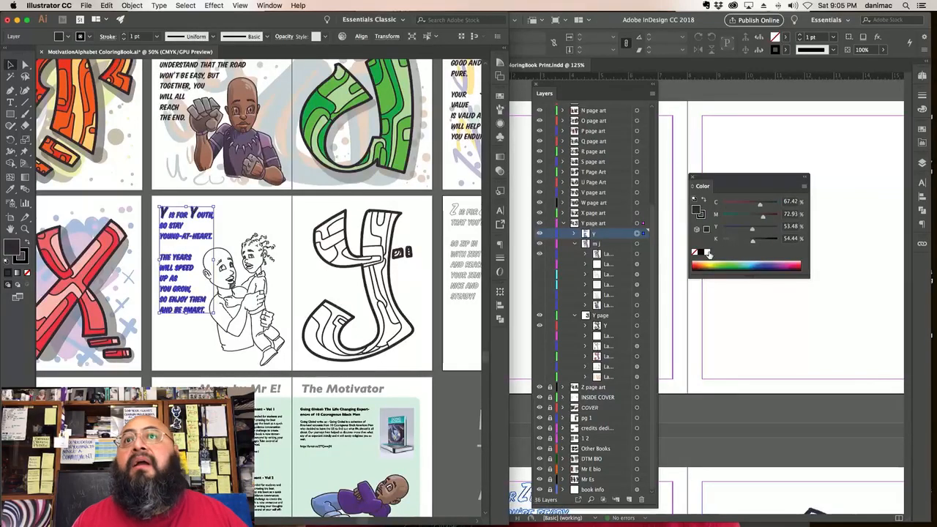
{"action": "key", "text": "super+z"}
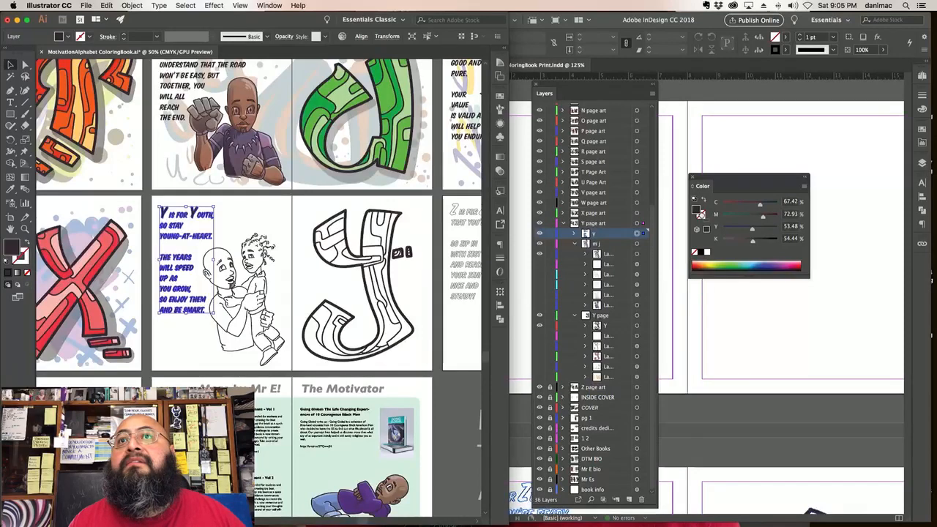
{"action": "key", "text": "super+shift+z"}
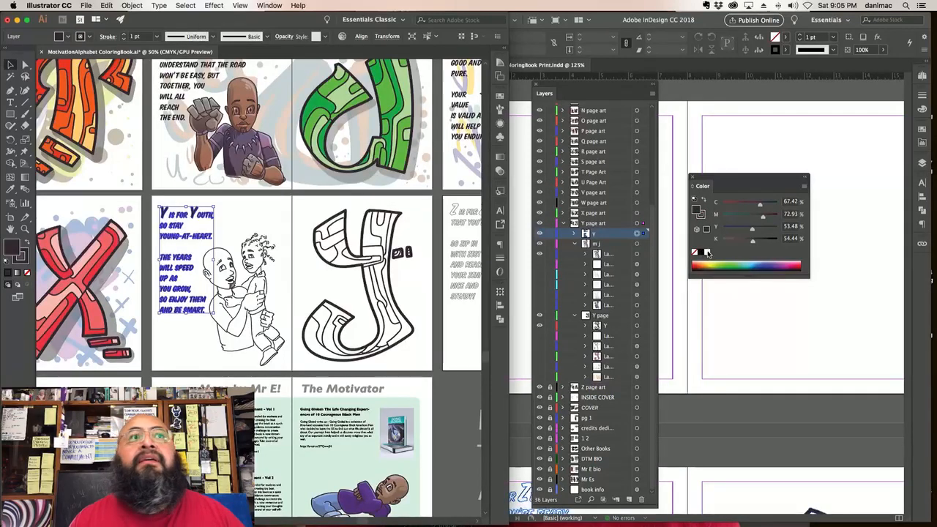
{"action": "left_click", "coordinate": [696, 253]}
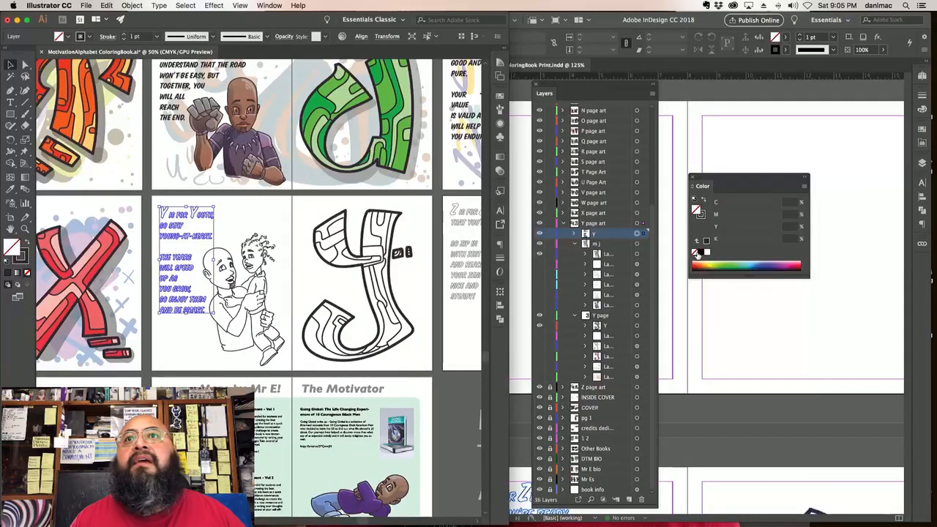
{"action": "left_click", "coordinate": [702, 215]}
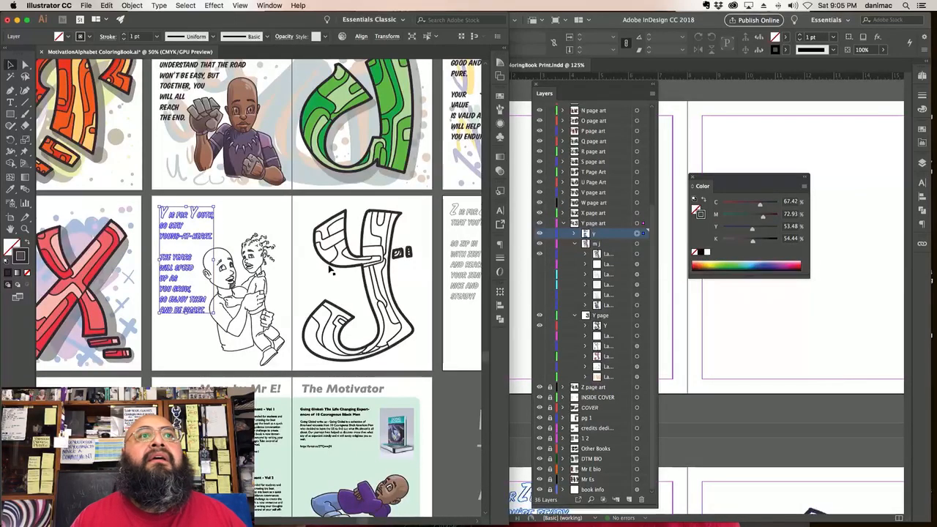
{"action": "left_click", "coordinate": [422, 327]}
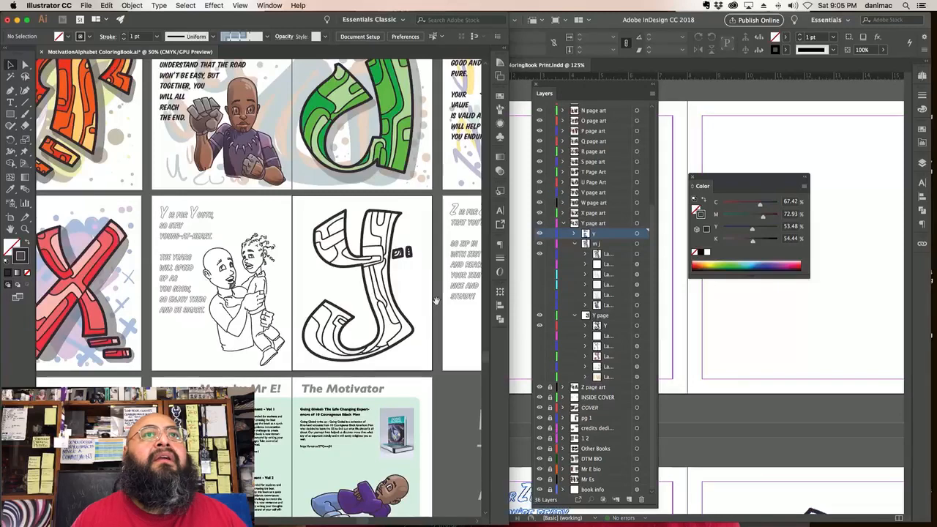
Step: Unlock Z page art, select the Z spread's text, and inspect its stroke settings
{"action": "left_click_drag", "start_coordinate": [439, 300], "coordinate": [420, 301]}
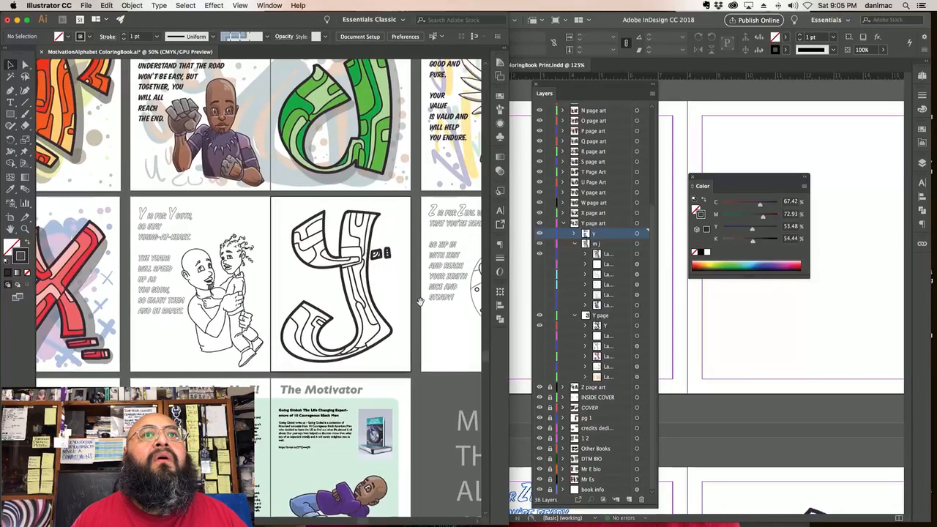
{"action": "left_click", "coordinate": [539, 386]}
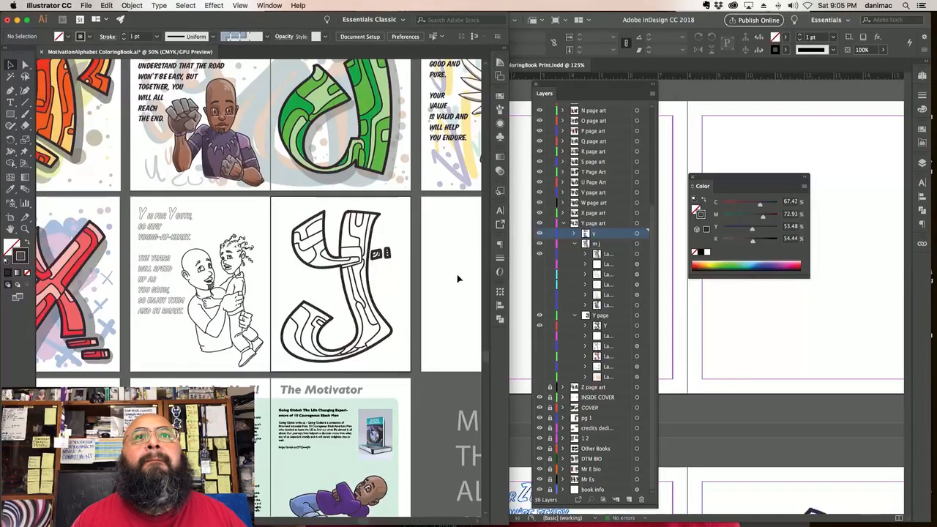
{"action": "left_click", "coordinate": [540, 387]}
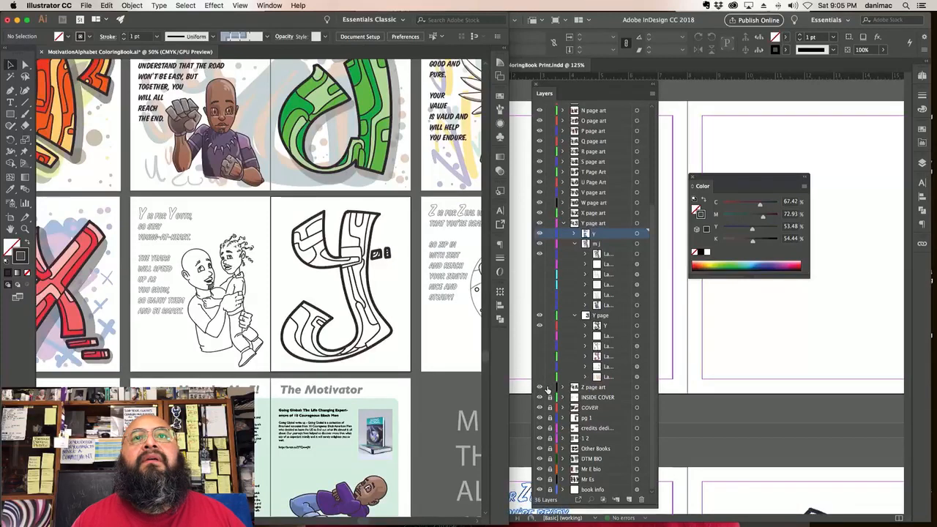
{"action": "left_click", "coordinate": [455, 267]}
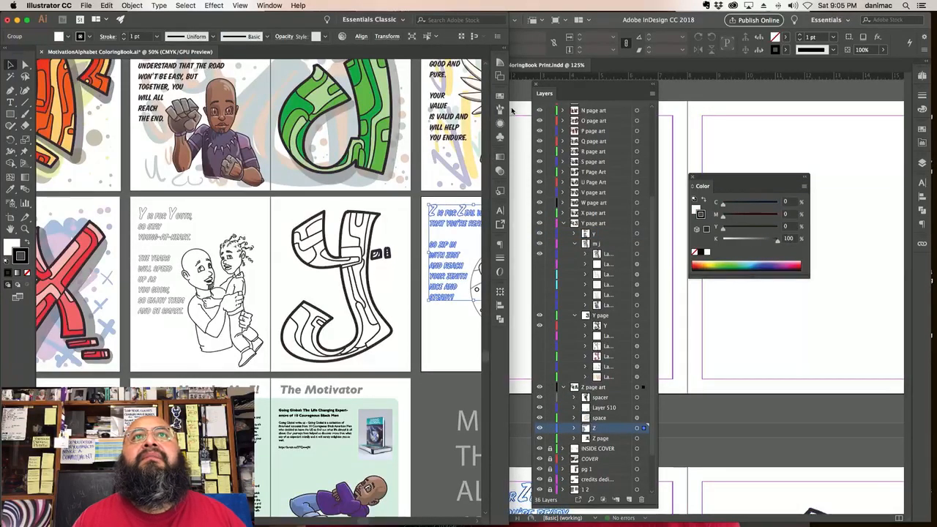
{"action": "left_click", "coordinate": [500, 257]}
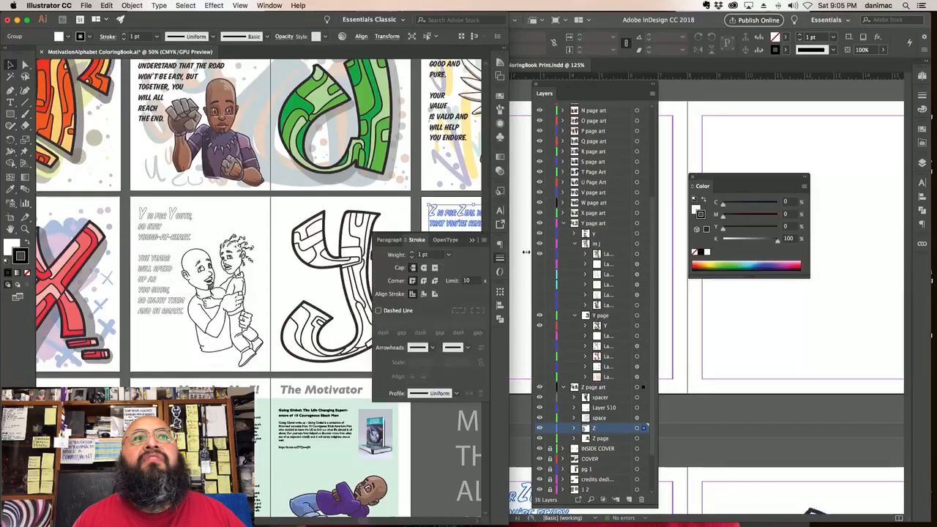
{"action": "left_click", "coordinate": [500, 258]}
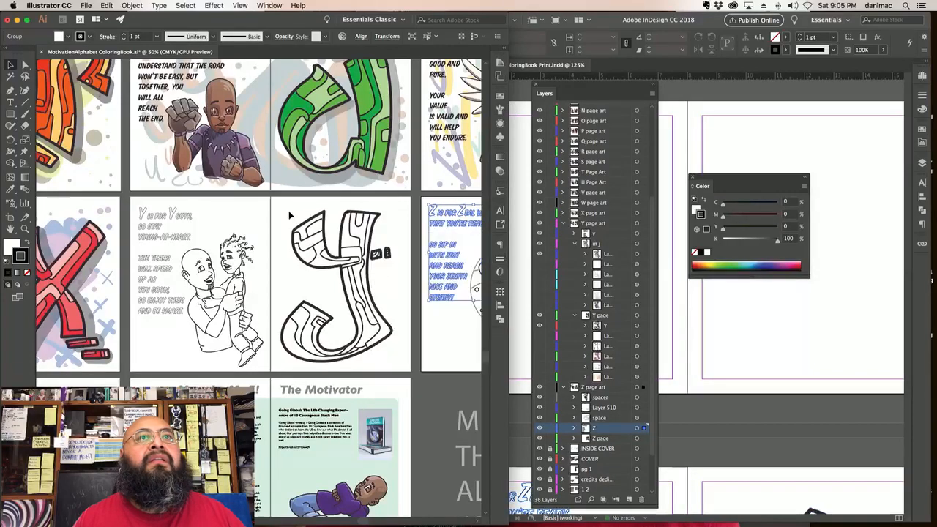
Step: Select the Y spread's text to check its stroke settings, and compare its lettering with the Z spread
{"action": "left_click", "coordinate": [184, 214]}
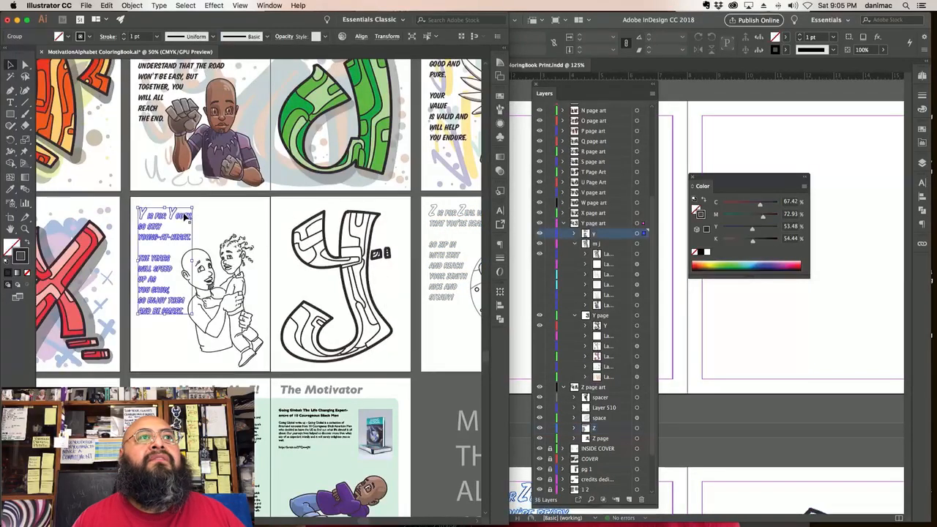
{"action": "left_click", "coordinate": [500, 258]}
{"action": "left_click", "coordinate": [412, 216]}
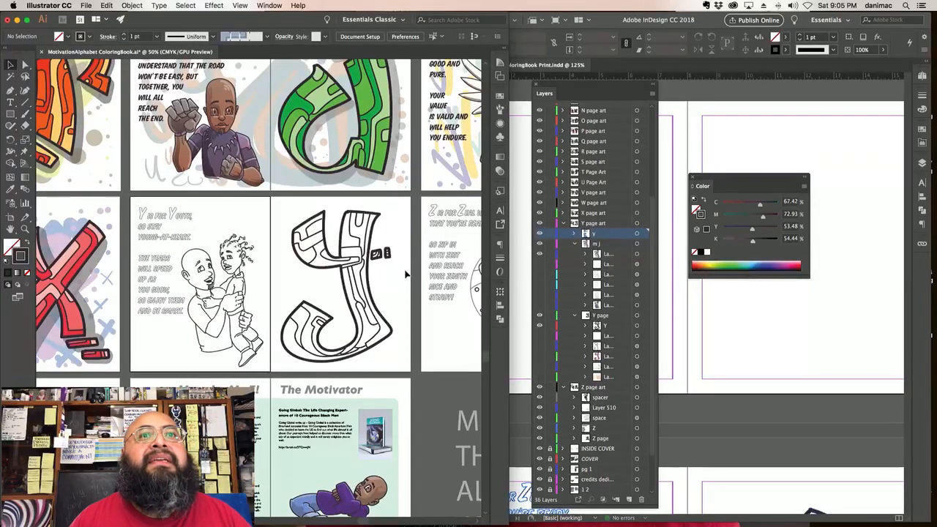
{"action": "scroll", "coordinate": [403, 271], "scroll_direction": "right", "scroll_amount": 5}
{"action": "scroll", "coordinate": [259, 285], "scroll_direction": "left", "scroll_amount": 4}
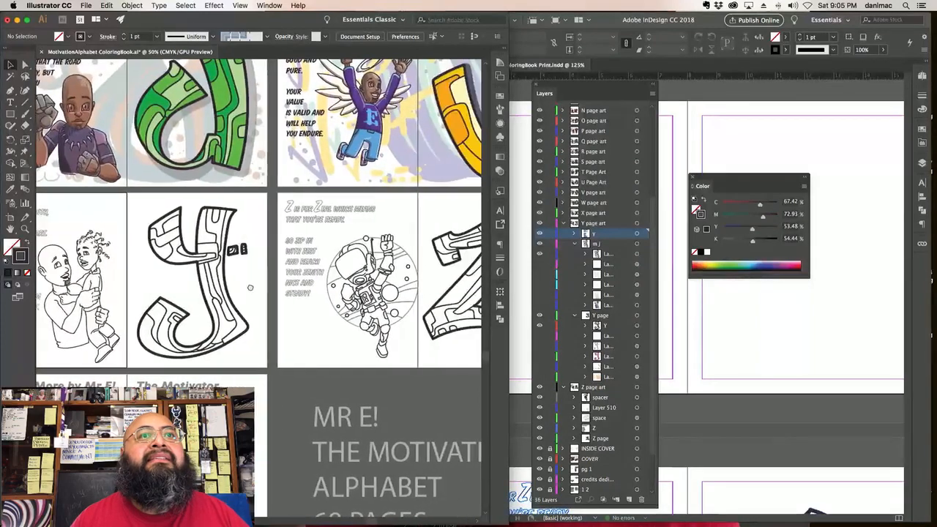
{"action": "scroll", "coordinate": [426, 218], "scroll_direction": "left", "scroll_amount": 2}
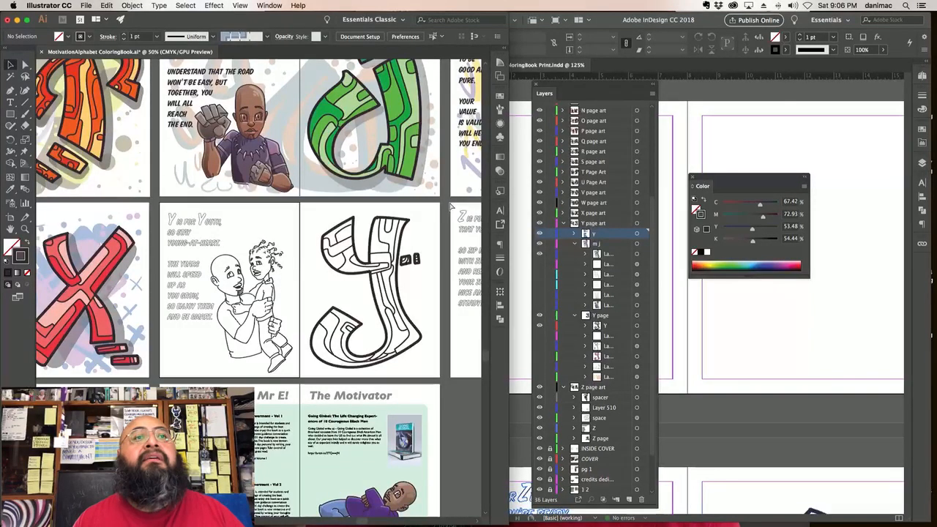
Step: Save the Illustrator file and copy the Y spread's line art into InDesign's empty spread above Z, placed at X 0.5 in, Y 0.5 in
{"action": "key", "text": "super+s"}
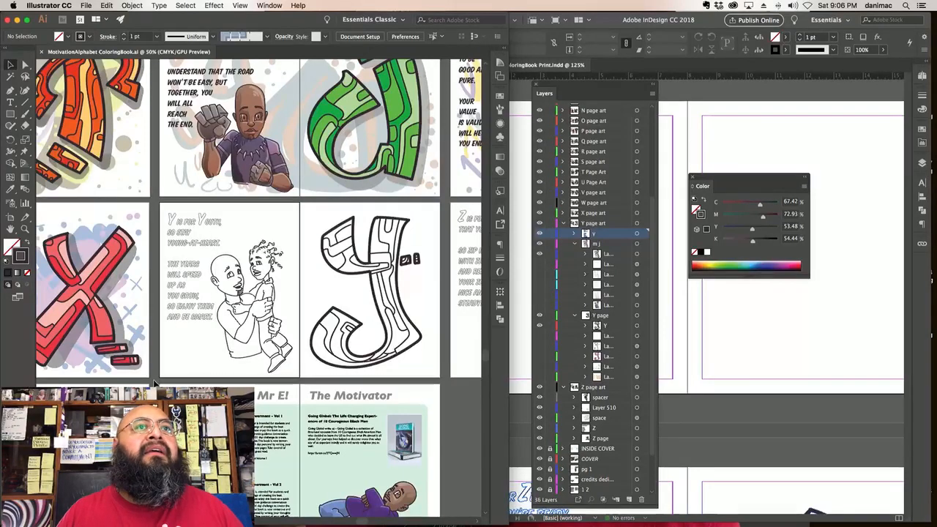
{"action": "left_click_drag", "start_coordinate": [154, 383], "coordinate": [741, 324]}
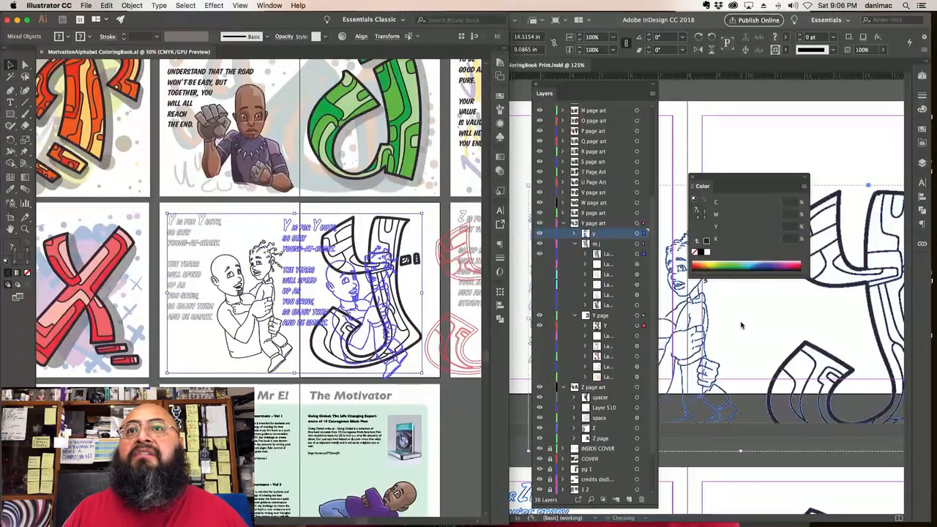
{"action": "key", "text": "super+minus"}
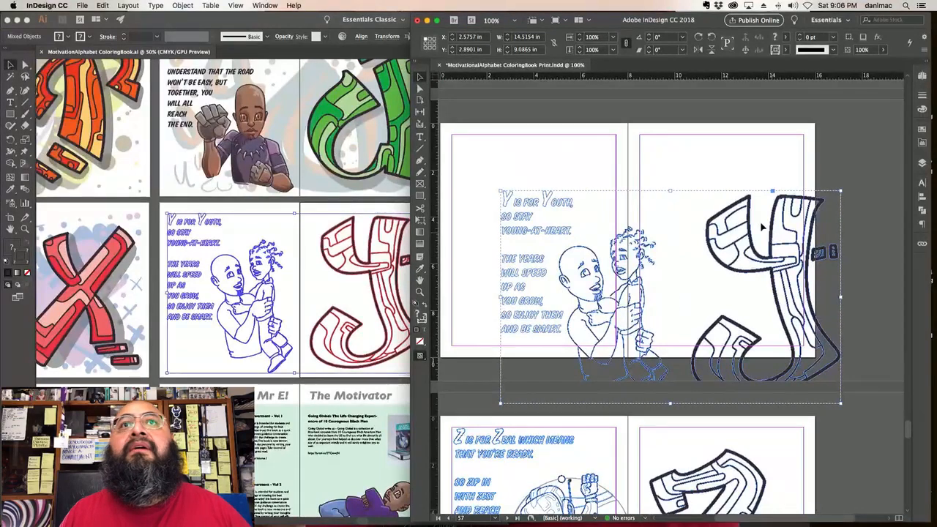
{"action": "left_click_drag", "start_coordinate": [764, 227], "coordinate": [725, 184]}
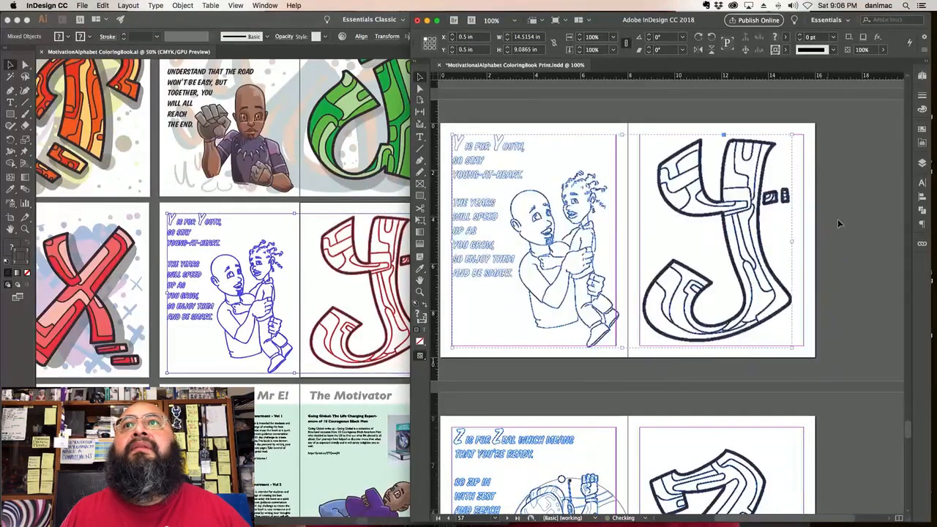
{"action": "left_click", "coordinate": [845, 222]}
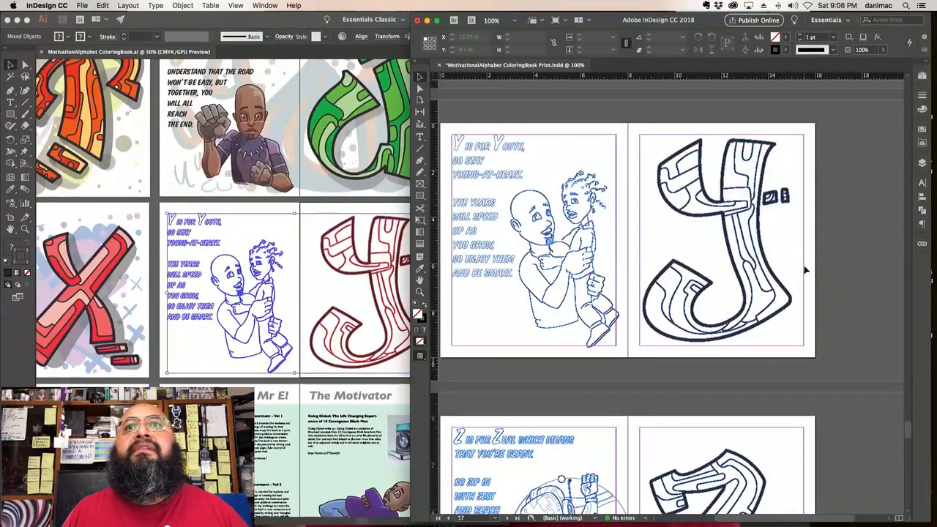
Step: Delete the colored X artwork from the InDesign spread above the Y pages
{"action": "scroll", "coordinate": [822, 296], "scroll_direction": "up", "scroll_amount": 8}
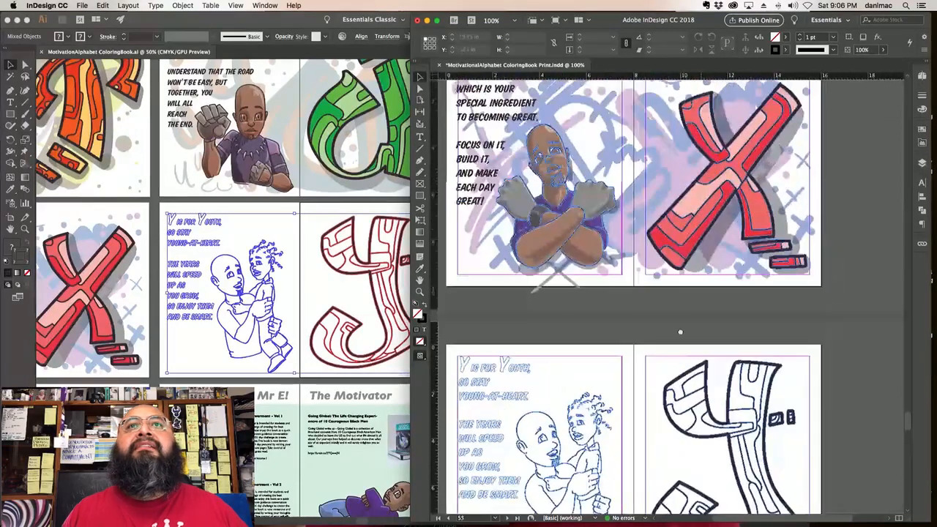
{"action": "scroll", "coordinate": [747, 295], "scroll_direction": "up", "scroll_amount": 1}
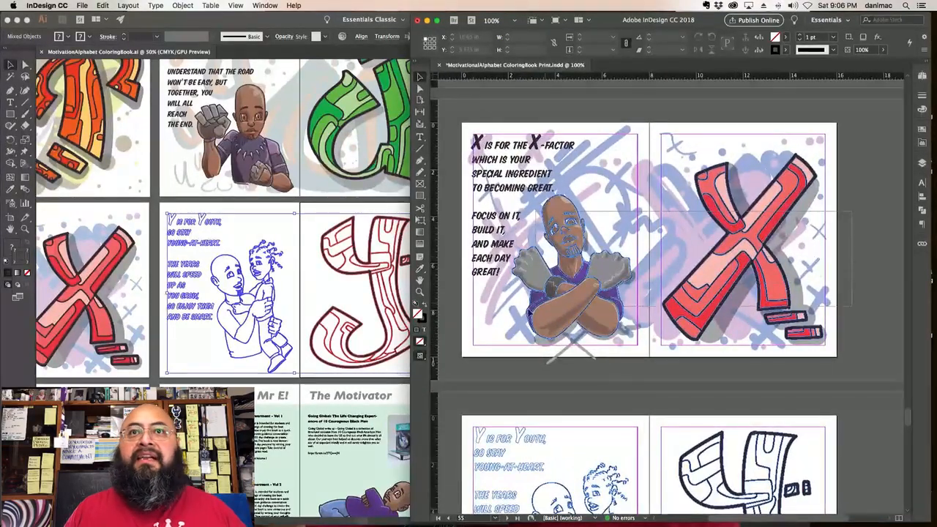
{"action": "left_click", "coordinate": [496, 323]}
{"action": "key", "text": "Delete"}
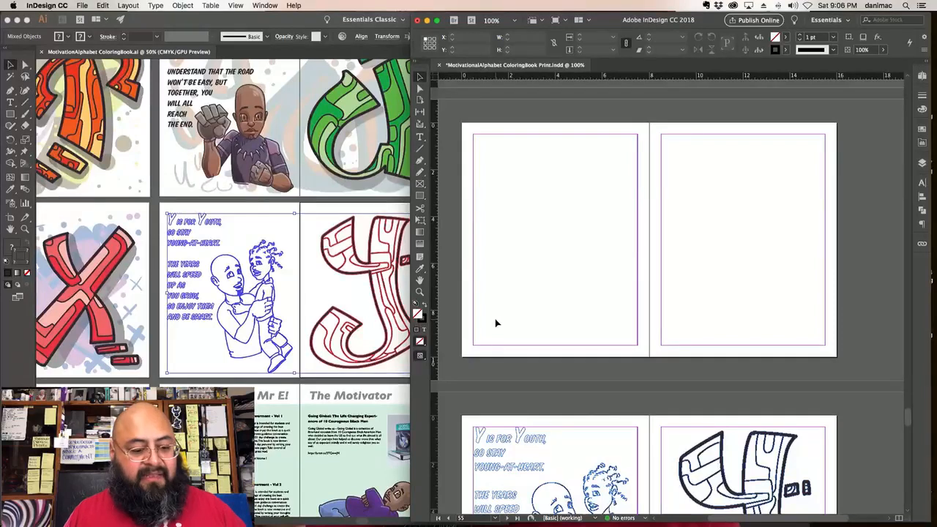
Step: Switch to the X spread in Illustrator, then collapse and lock Y page art and Z page art
{"action": "left_click", "coordinate": [330, 292]}
{"action": "left_click", "coordinate": [329, 286]}
{"action": "scroll", "coordinate": [245, 314], "scroll_direction": "left", "scroll_amount": 5}
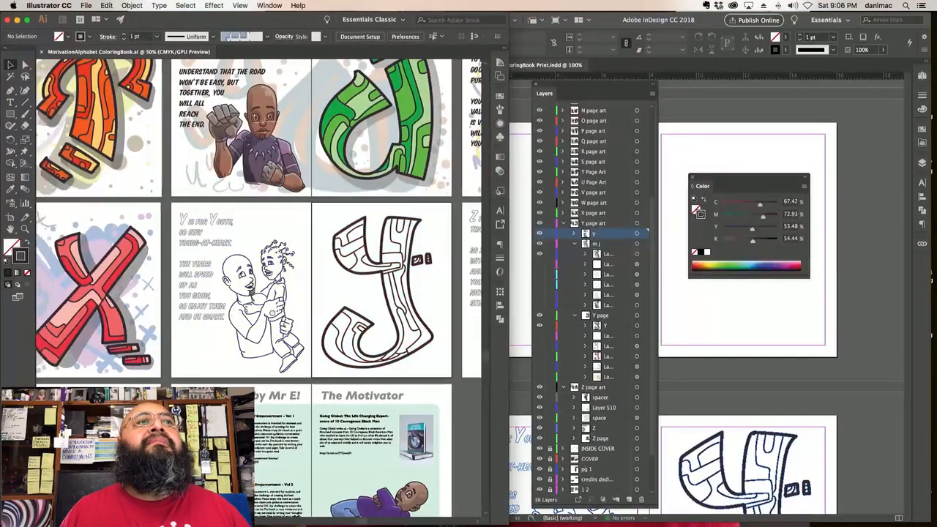
{"action": "scroll", "coordinate": [253, 318], "scroll_direction": "left", "scroll_amount": 3}
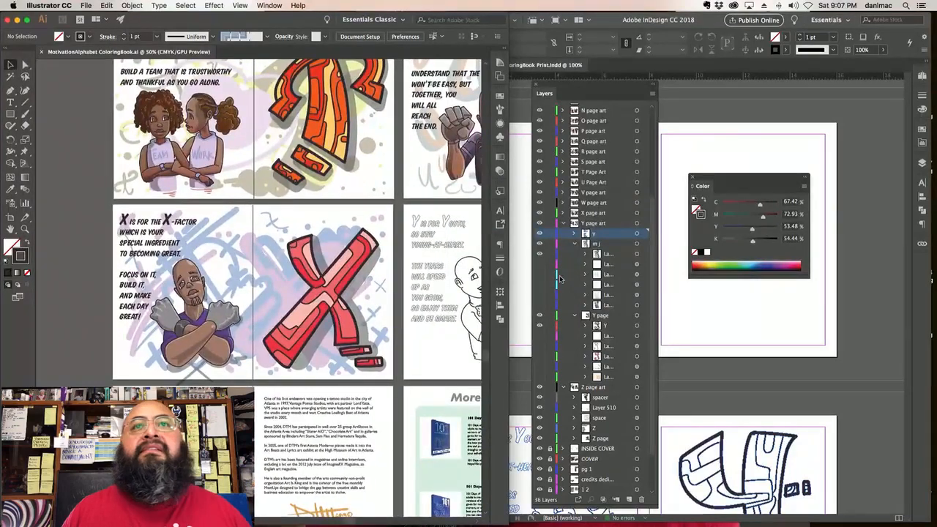
{"action": "left_click", "coordinate": [562, 223]}
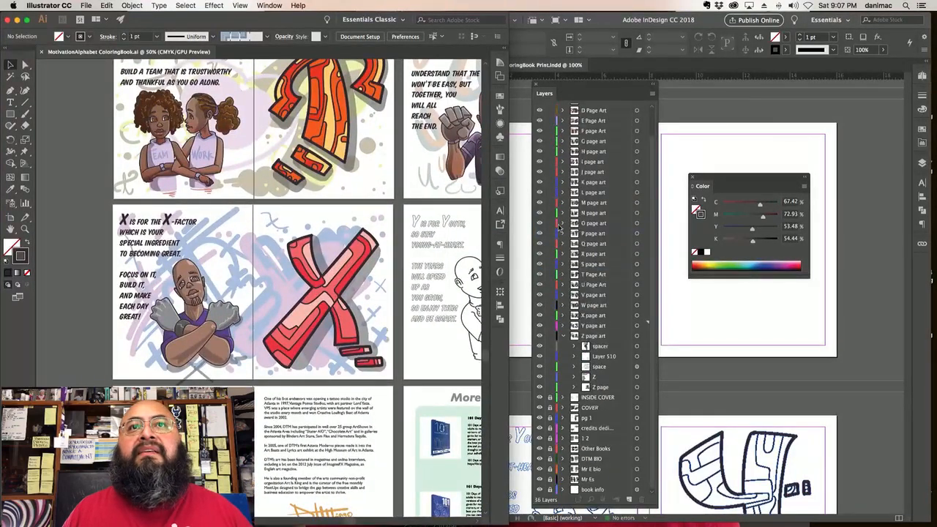
{"action": "left_click", "coordinate": [562, 337]}
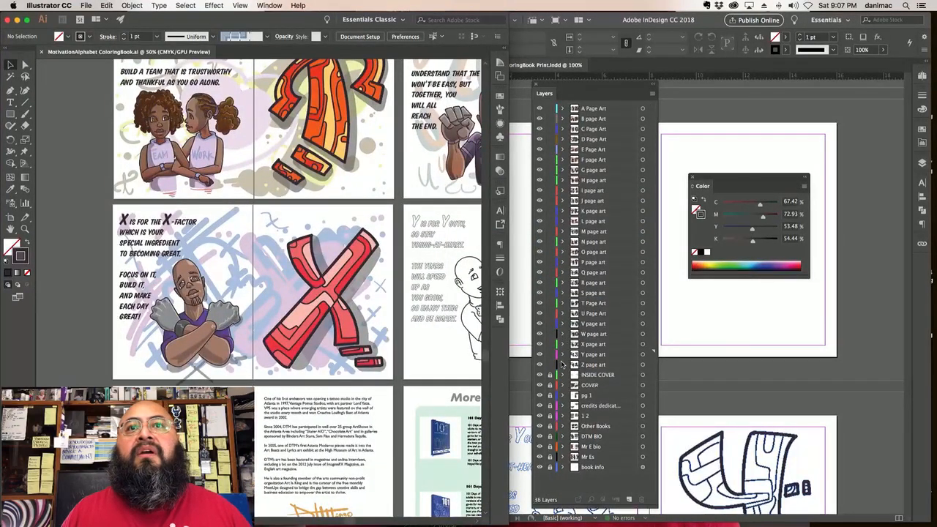
{"action": "left_click_drag", "start_coordinate": [550, 364], "coordinate": [550, 355]}
Step: Expand X page art and hide its color, shading and background sublayers, keeping the text, figure linework and X outline
{"action": "left_click", "coordinate": [561, 345]}
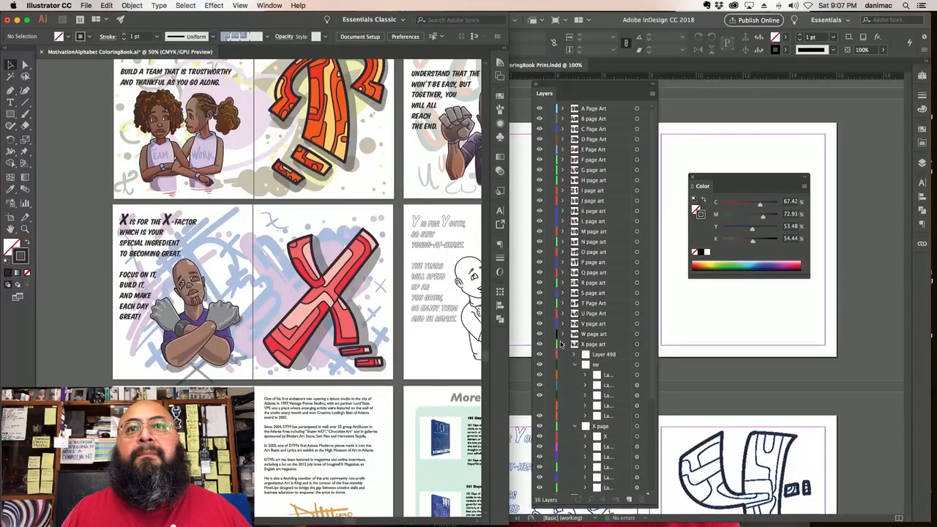
{"action": "scroll", "coordinate": [572, 348], "scroll_direction": "down", "scroll_amount": 4}
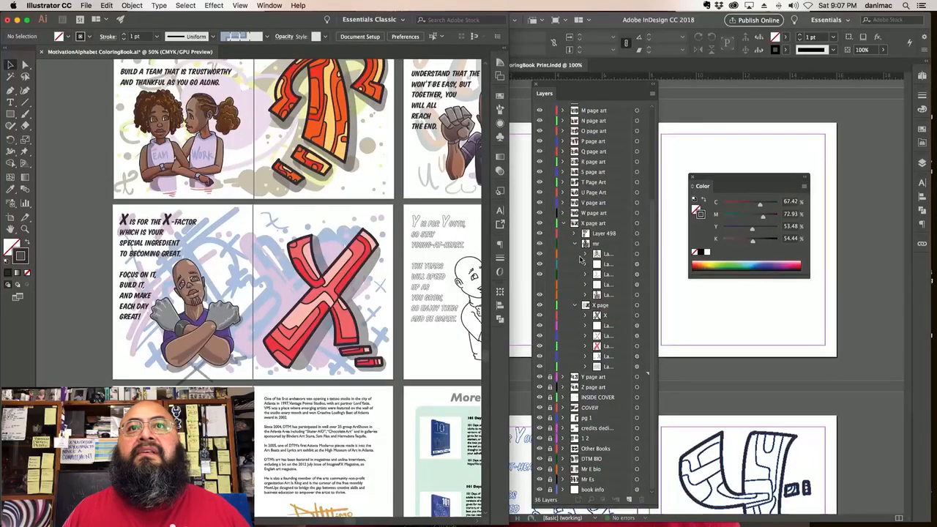
{"action": "left_click", "coordinate": [540, 295]}
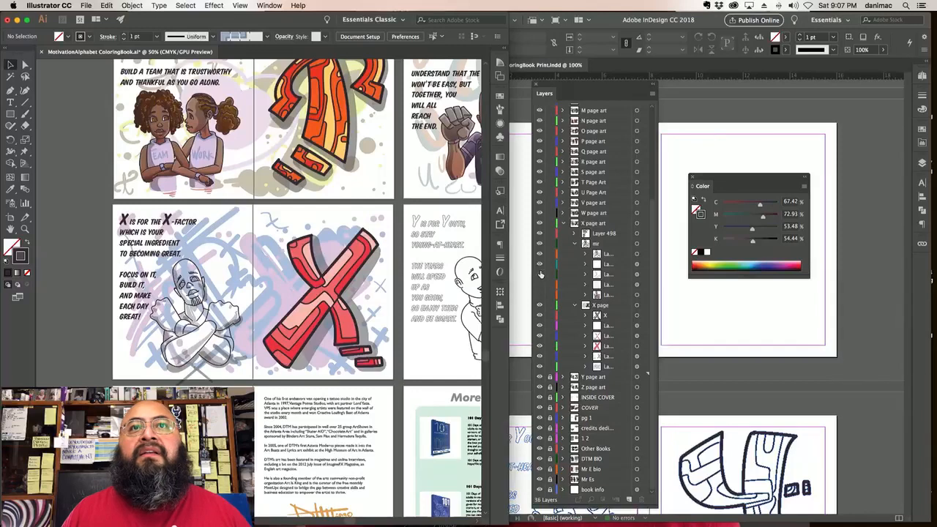
{"action": "left_click", "coordinate": [540, 265]}
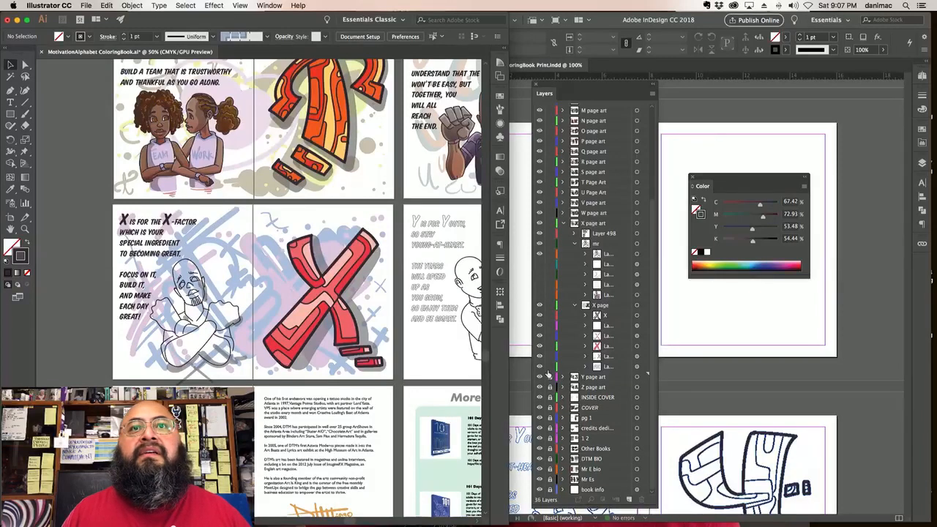
{"action": "left_click", "coordinate": [540, 331]}
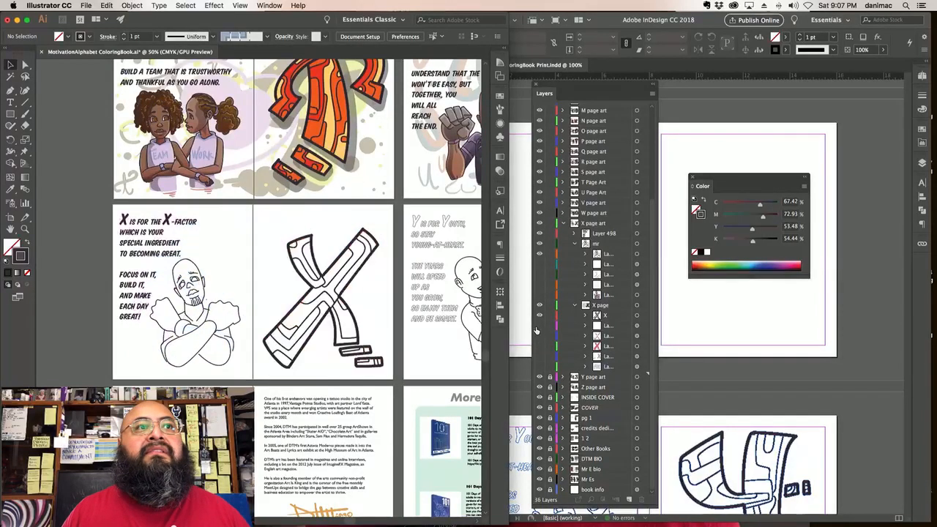
Step: Select the X spread's text through Layer 498 and convert it to outlines
{"action": "left_click", "coordinate": [633, 234]}
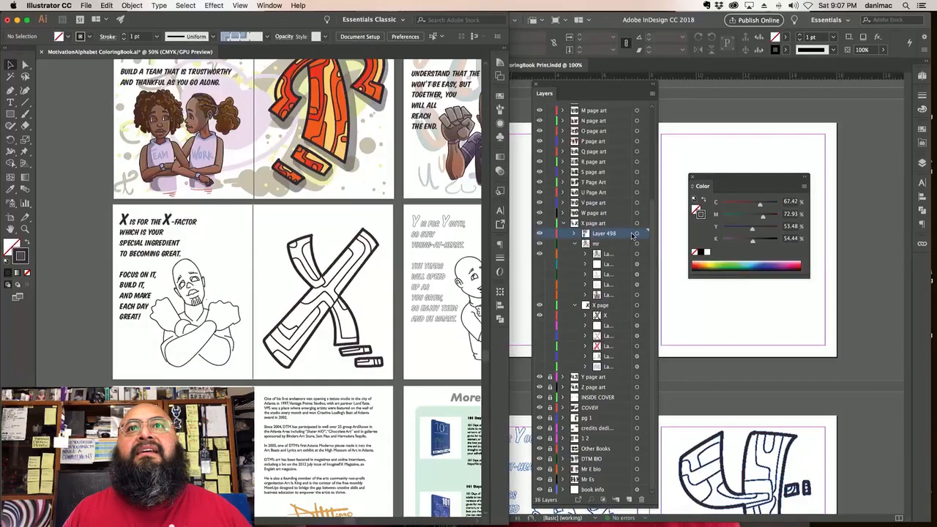
{"action": "left_click", "coordinate": [636, 233]}
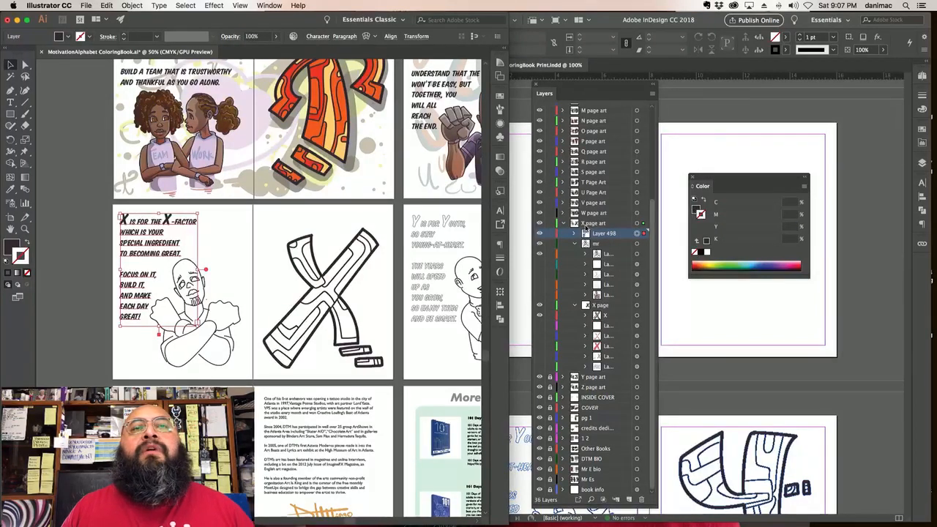
{"action": "left_click", "coordinate": [134, 5]}
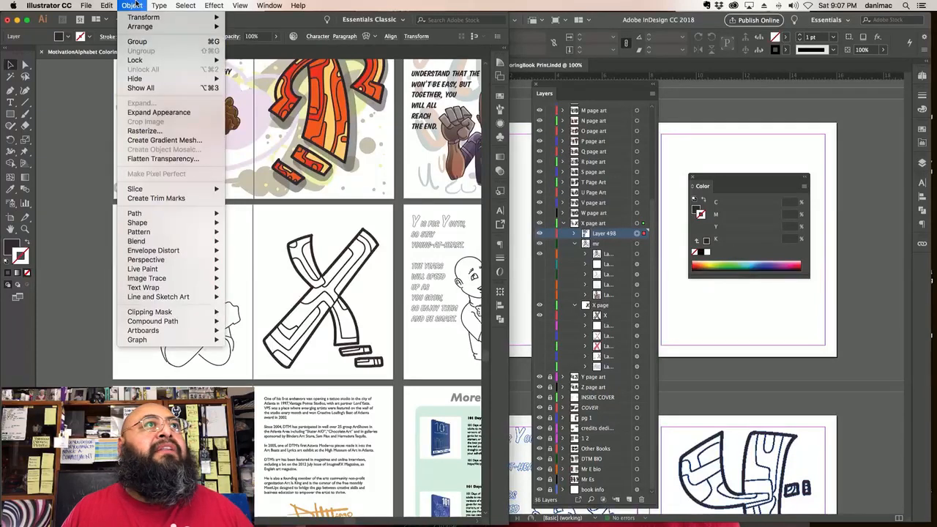
{"action": "mouse_move", "coordinate": [159, 6]}
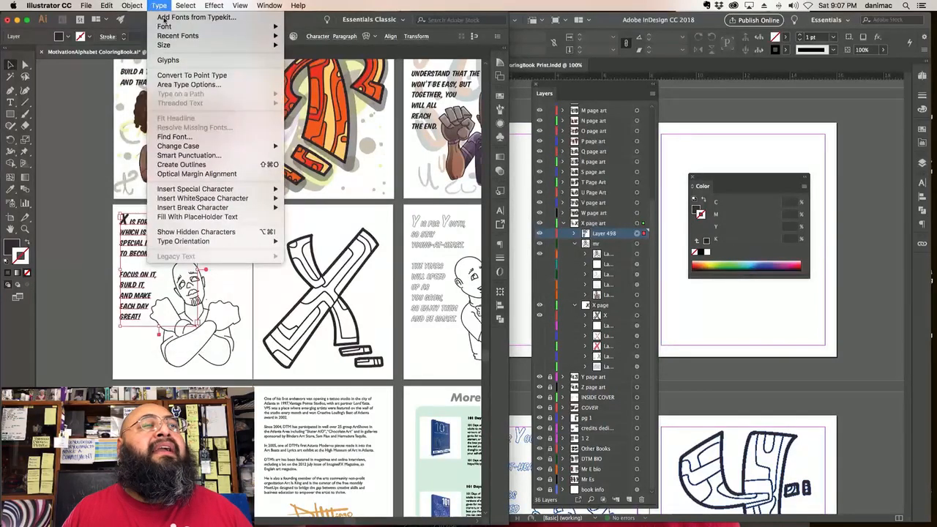
{"action": "left_click", "coordinate": [226, 164]}
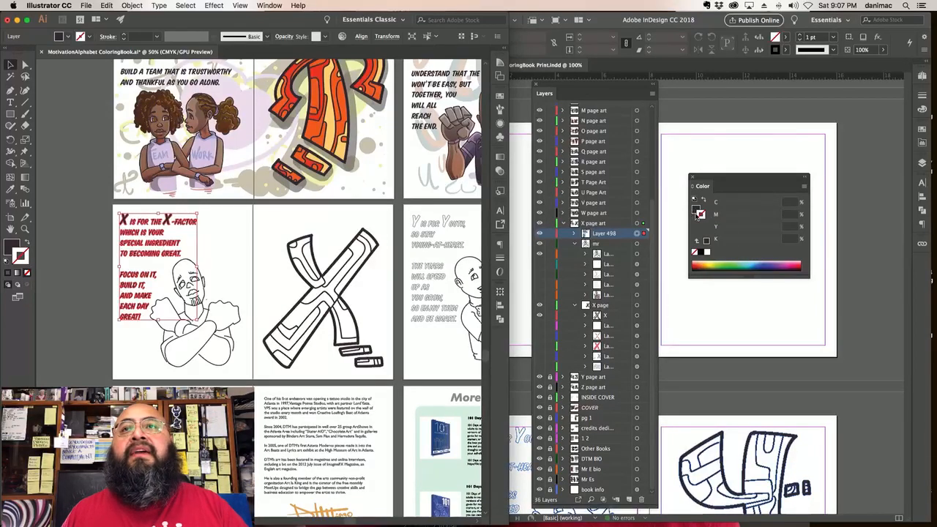
Step: Give the outlined X text a 1 pt stroke in its dark fill color, and make its fill white
{"action": "left_click_drag", "start_coordinate": [696, 210], "coordinate": [703, 217]}
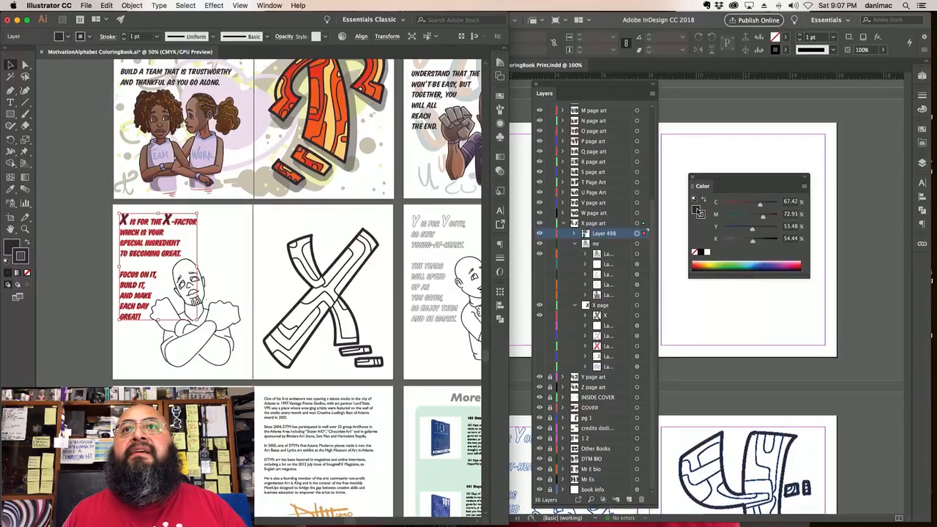
{"action": "left_click", "coordinate": [696, 209]}
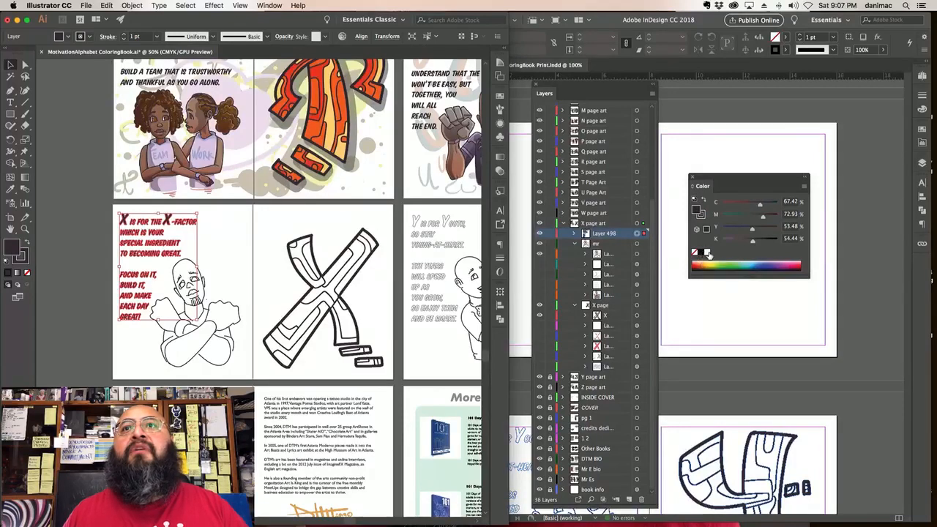
{"action": "left_click", "coordinate": [707, 252]}
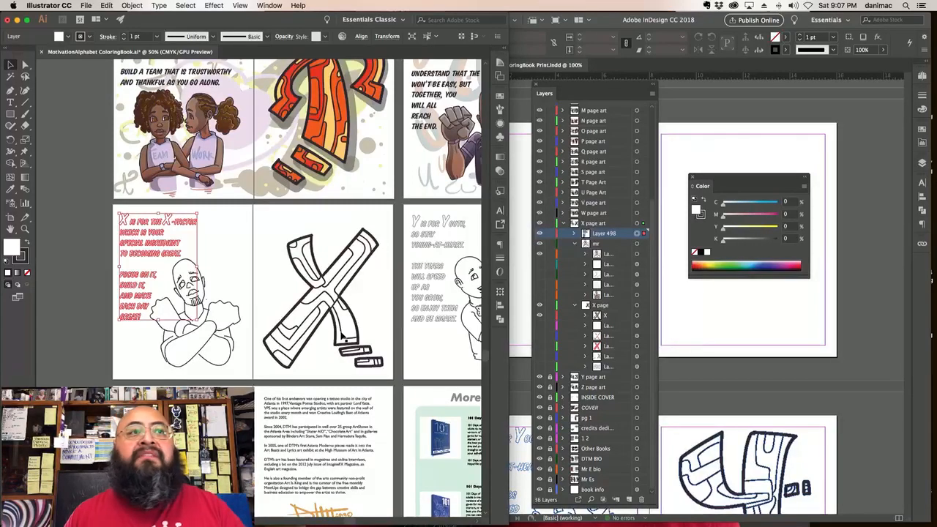
{"action": "left_click", "coordinate": [83, 269]}
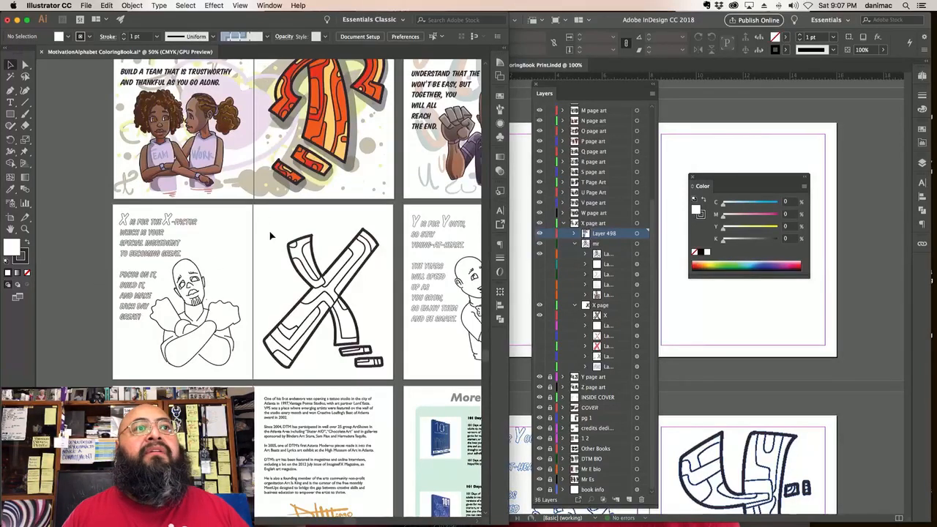
Step: Copy the X spread's line art into InDesign's empty spread above Y, placed at X 0.5 in, Y 0.5 in
{"action": "left_click_drag", "start_coordinate": [113, 205], "coordinate": [288, 333]}
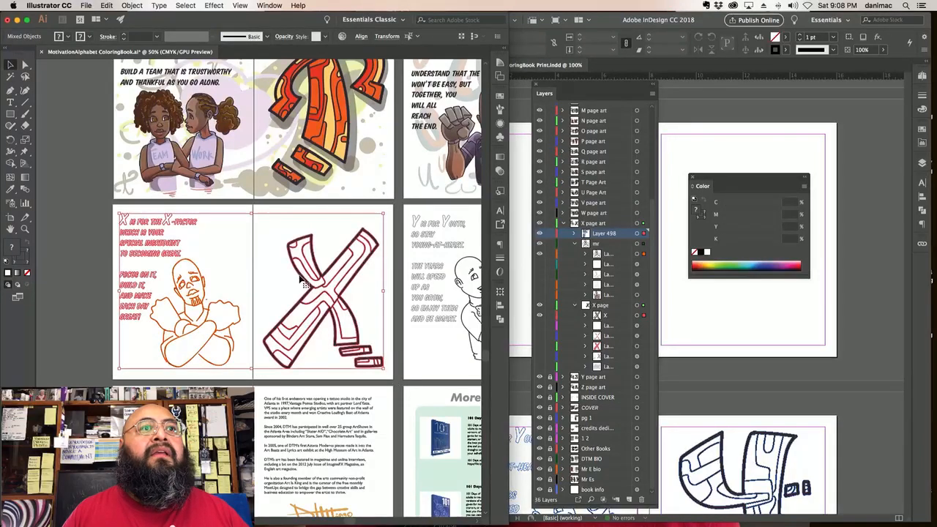
{"action": "left_click_drag", "start_coordinate": [307, 287], "coordinate": [724, 252]}
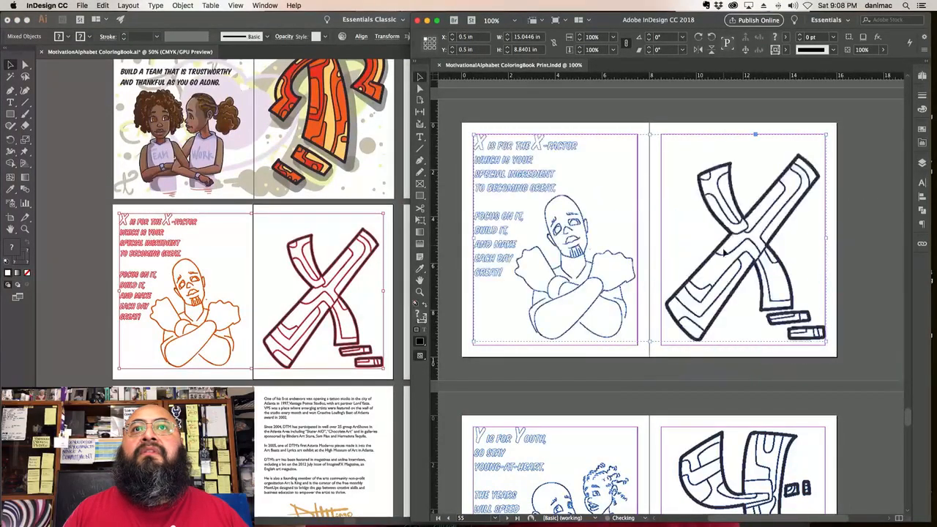
{"action": "left_click", "coordinate": [761, 374]}
Step: Delete the colored W artwork from the InDesign spread above the X pages
{"action": "scroll", "coordinate": [639, 360], "scroll_direction": "up", "scroll_amount": 6}
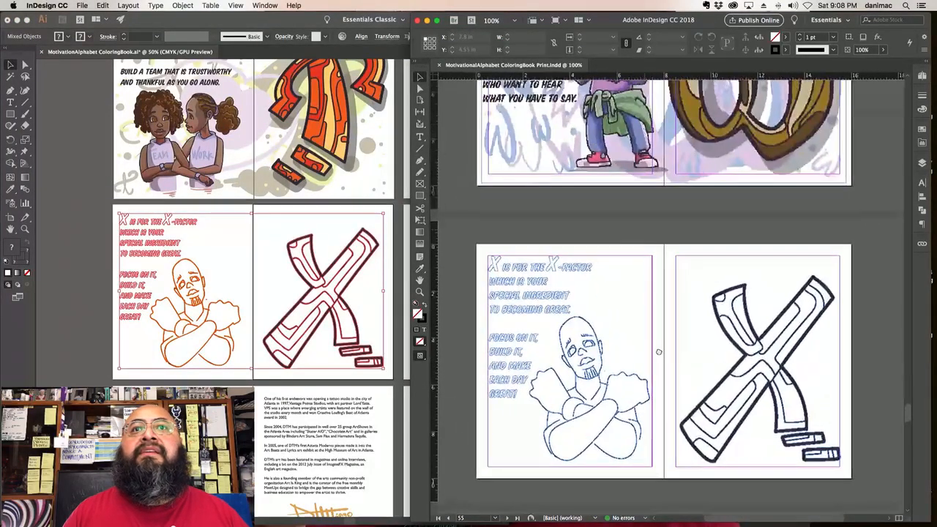
{"action": "scroll", "coordinate": [639, 360], "scroll_direction": "up", "scroll_amount": 3}
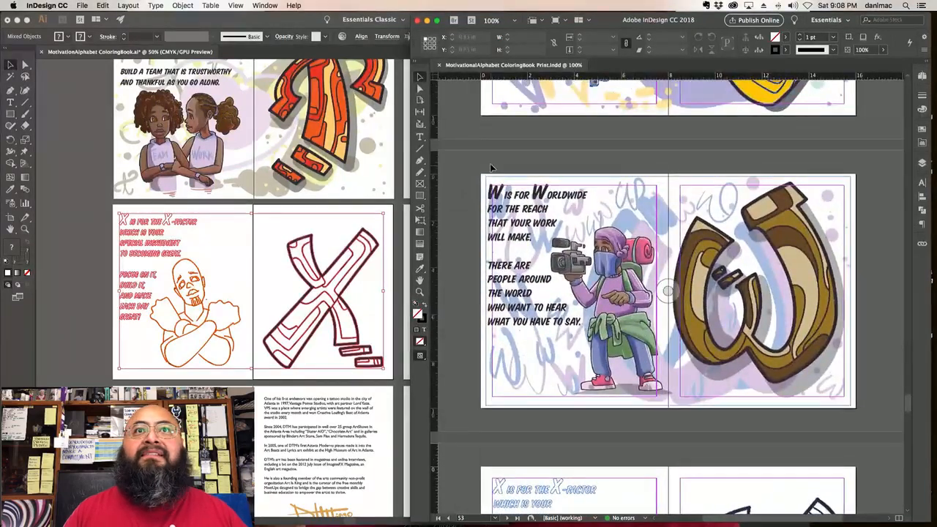
{"action": "left_click_drag", "start_coordinate": [874, 327], "coordinate": [866, 377]}
{"action": "key", "text": "Delete"}
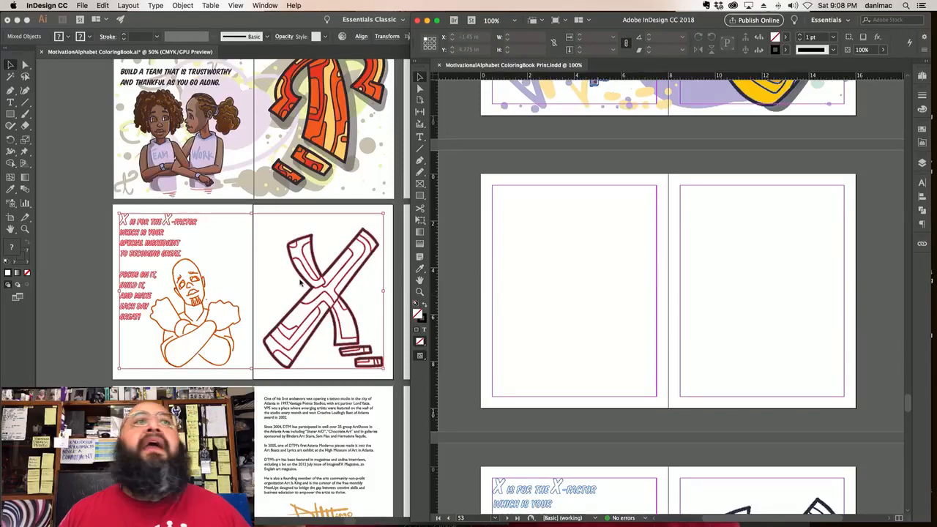
Step: Switch to the W spread in Illustrator, then collapse and lock X page art
{"action": "left_click", "coordinate": [68, 291]}
{"action": "left_click", "coordinate": [68, 290]}
{"action": "scroll", "coordinate": [85, 334], "scroll_direction": "up", "scroll_amount": 5}
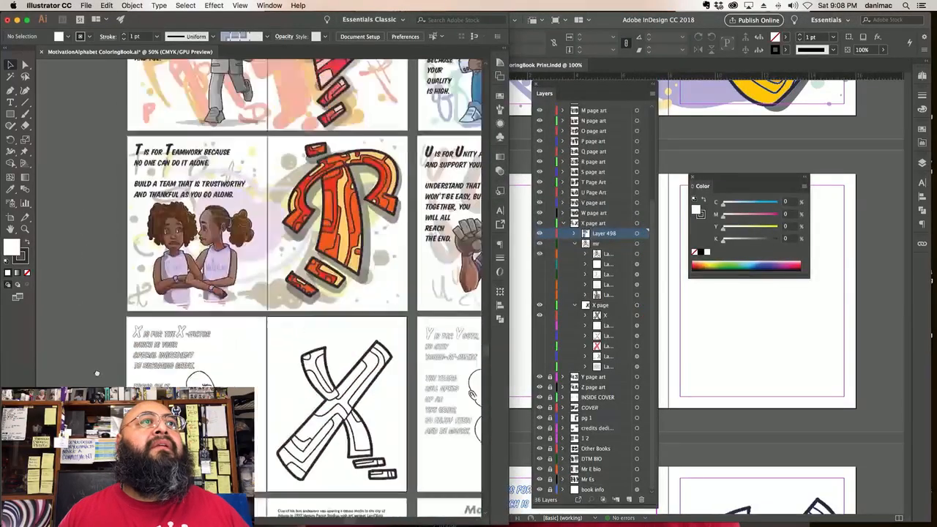
{"action": "scroll", "coordinate": [85, 333], "scroll_direction": "right", "scroll_amount": 10}
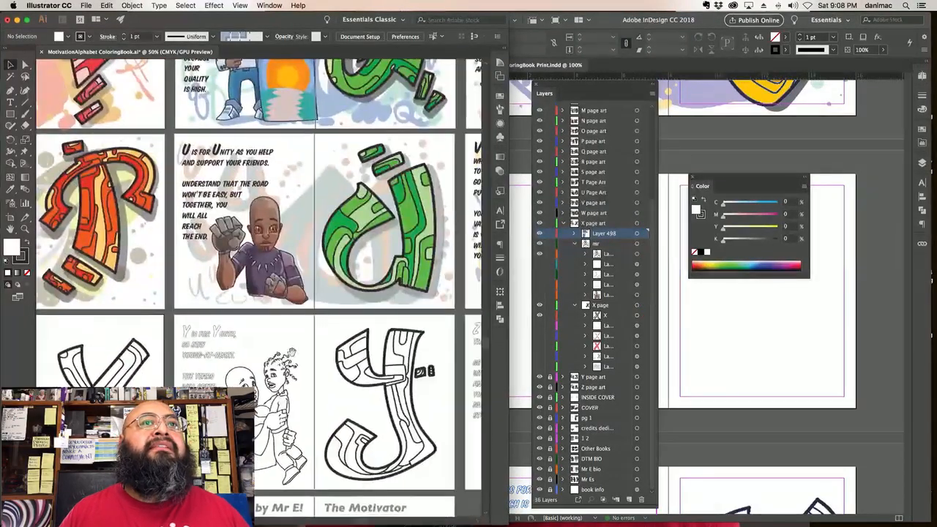
{"action": "scroll", "coordinate": [272, 314], "scroll_direction": "right", "scroll_amount": 4}
{"action": "scroll", "coordinate": [257, 337], "scroll_direction": "up", "scroll_amount": 4}
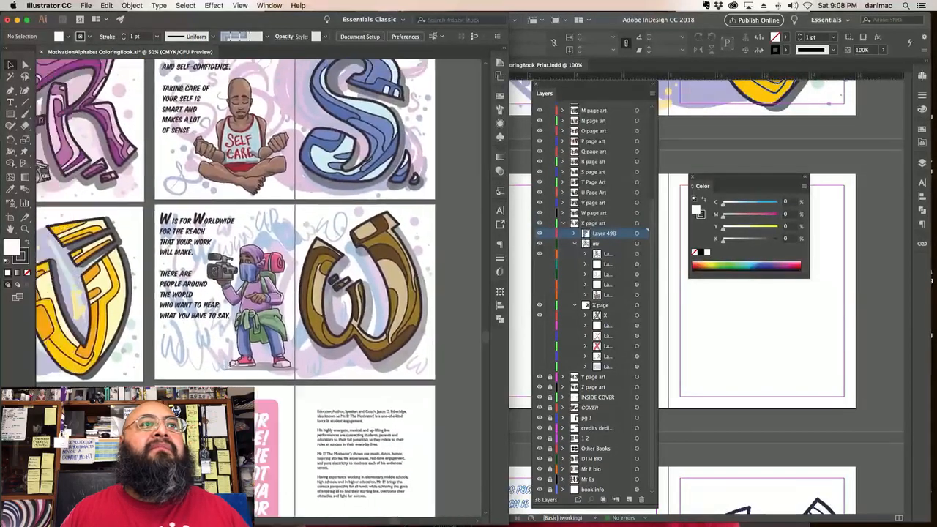
{"action": "left_click", "coordinate": [563, 224]}
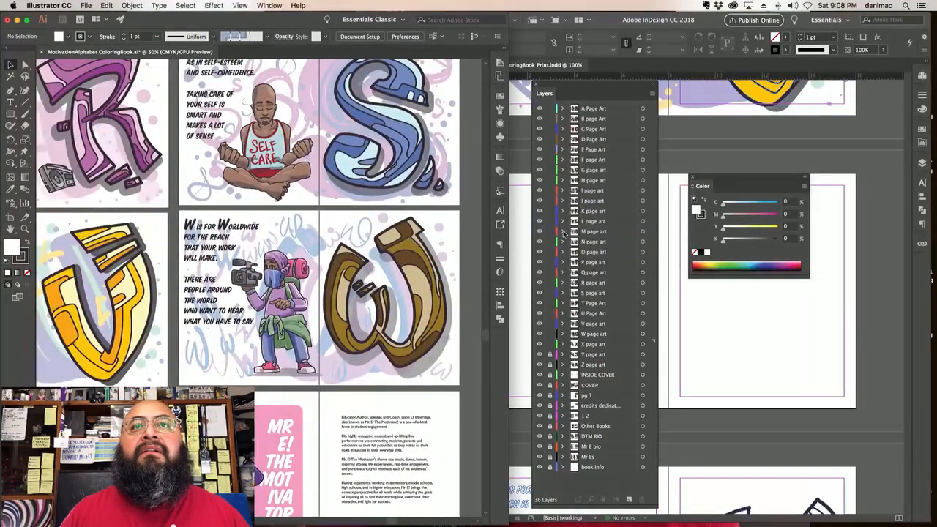
Step: Expand W page art and hide its color, shading and background sublayers, keeping the text, cameraman linework and W outline
{"action": "left_click", "coordinate": [563, 334]}
{"action": "scroll", "coordinate": [572, 357], "scroll_direction": "down", "scroll_amount": 4}
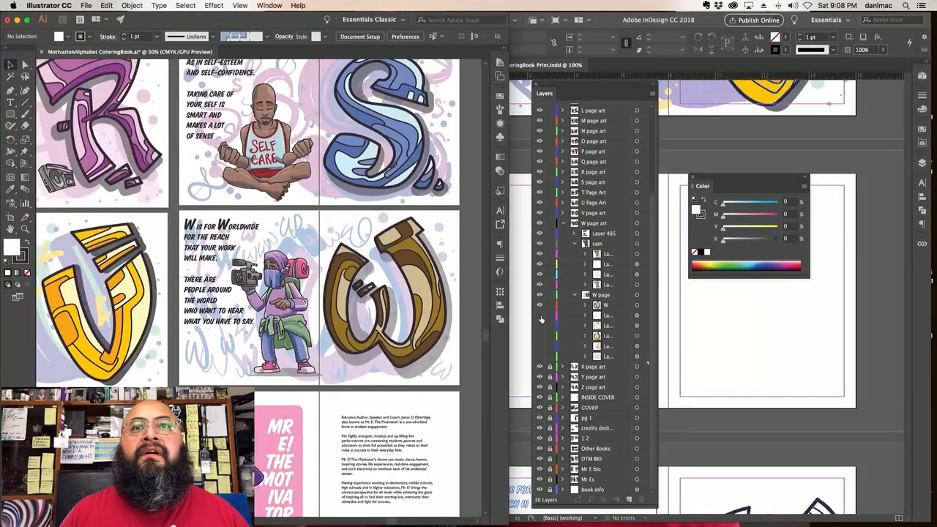
{"action": "left_click", "coordinate": [540, 302]}
{"action": "left_click", "coordinate": [539, 274]}
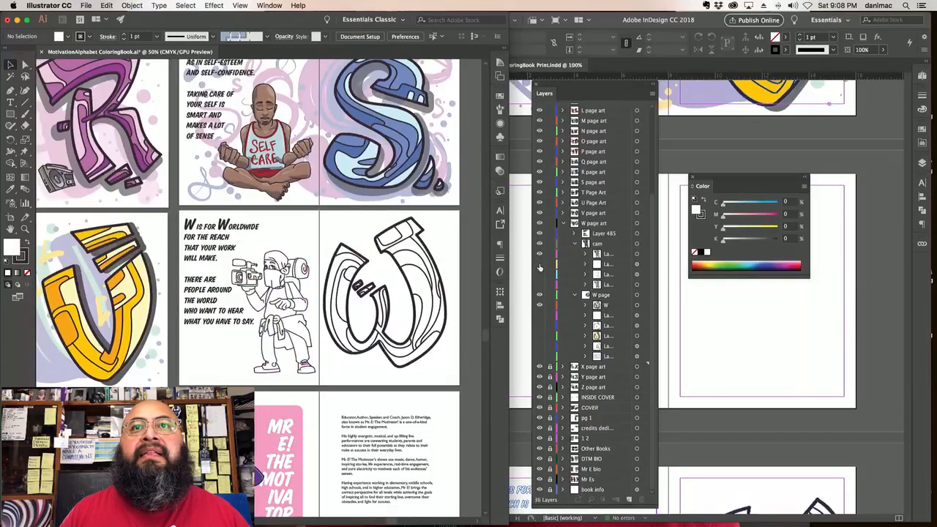
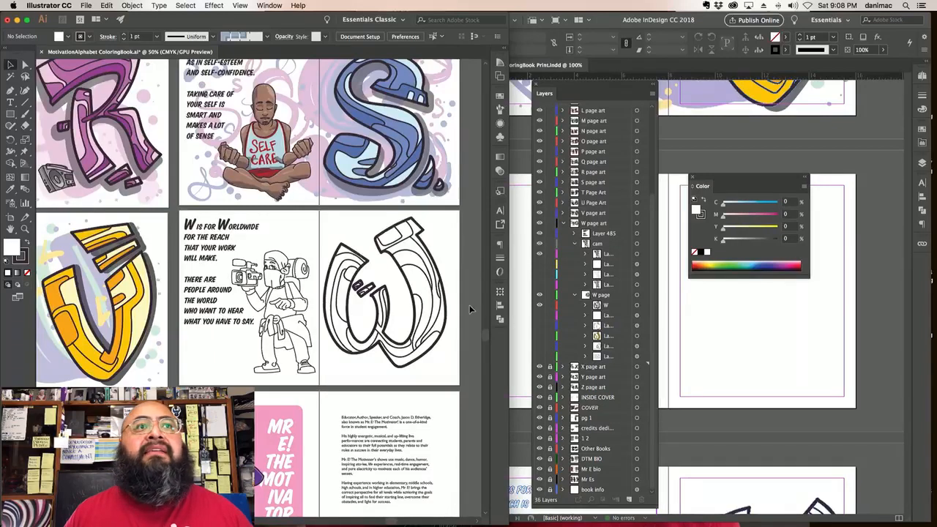
Step: Convert the W spread's text in Layer 485 to outlines with a 1 pt dark stroke and white fill
{"action": "left_click", "coordinate": [637, 233]}
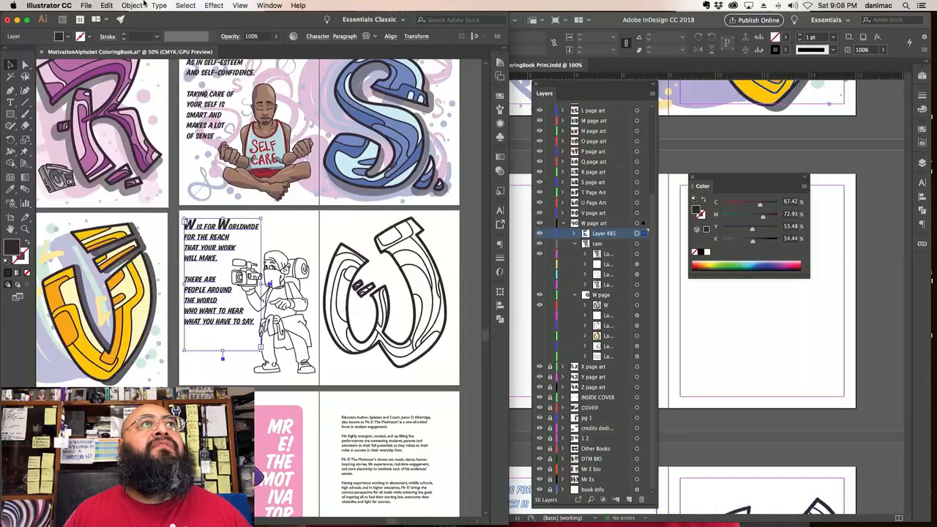
{"action": "left_click", "coordinate": [159, 5]}
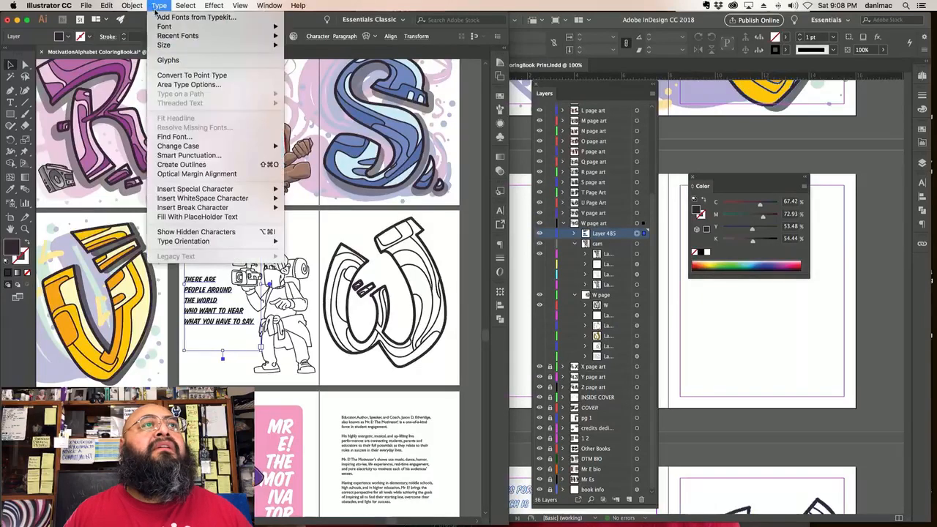
{"action": "left_click", "coordinate": [181, 165]}
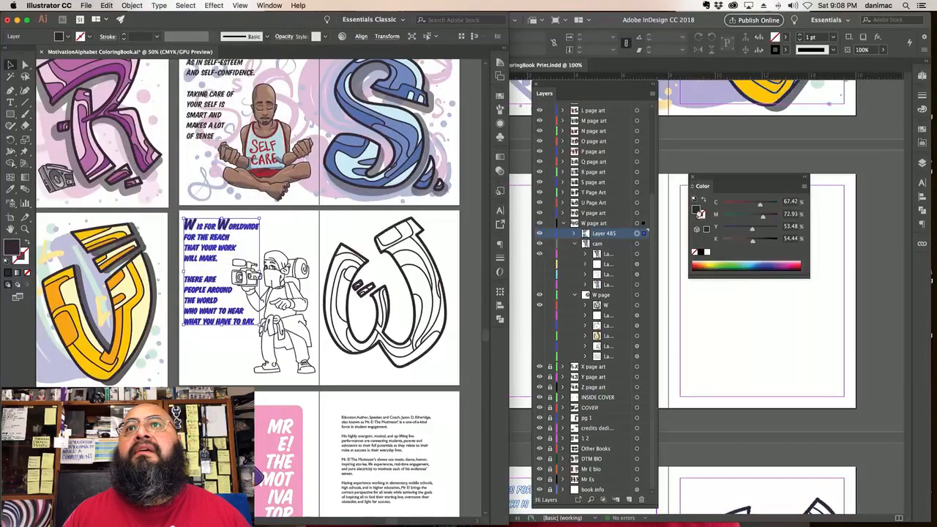
{"action": "left_click_drag", "start_coordinate": [697, 210], "coordinate": [701, 215]}
{"action": "left_click", "coordinate": [705, 252]}
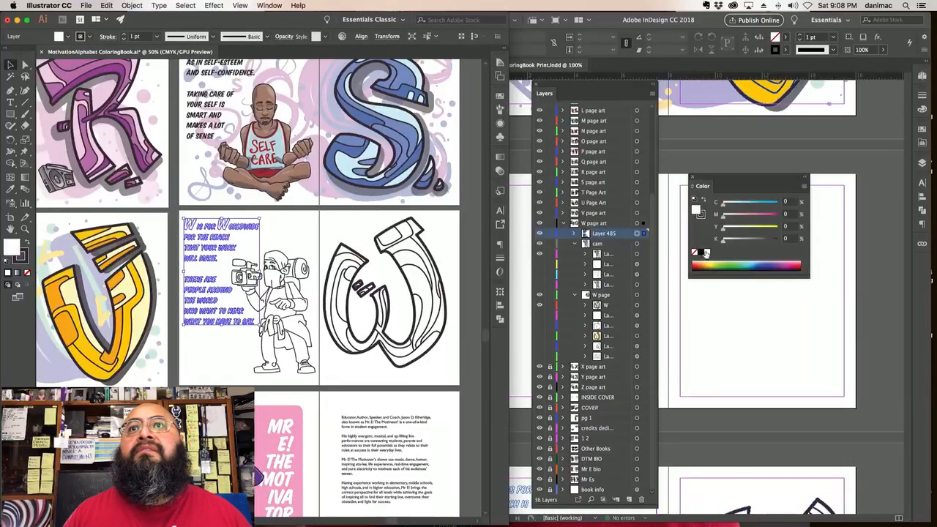
{"action": "left_click", "coordinate": [454, 378]}
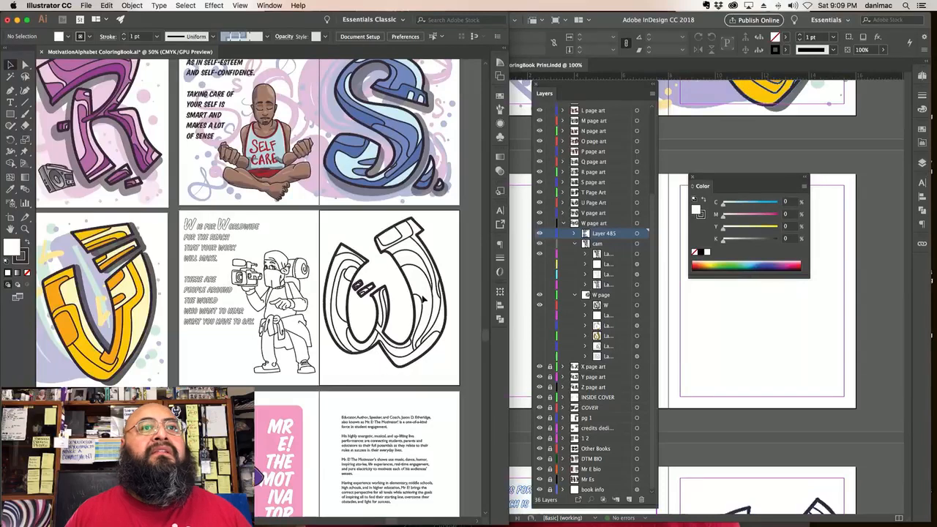
Step: Copy the W spread's line art into InDesign's empty spread above the X pages, aligned to the page margins
{"action": "left_click_drag", "start_coordinate": [463, 212], "coordinate": [181, 378]}
{"action": "left_click_drag", "start_coordinate": [231, 291], "coordinate": [681, 294]}
{"action": "left_click", "coordinate": [670, 339]}
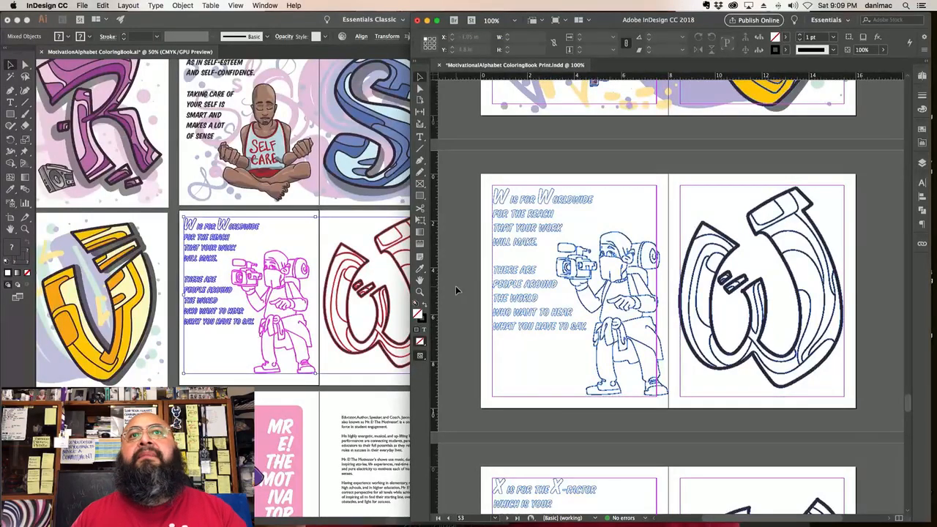
Step: Switch to the V spread in Illustrator, expand V page art, then collapse and lock W page art
{"action": "scroll", "coordinate": [462, 286], "scroll_direction": "up", "scroll_amount": 5}
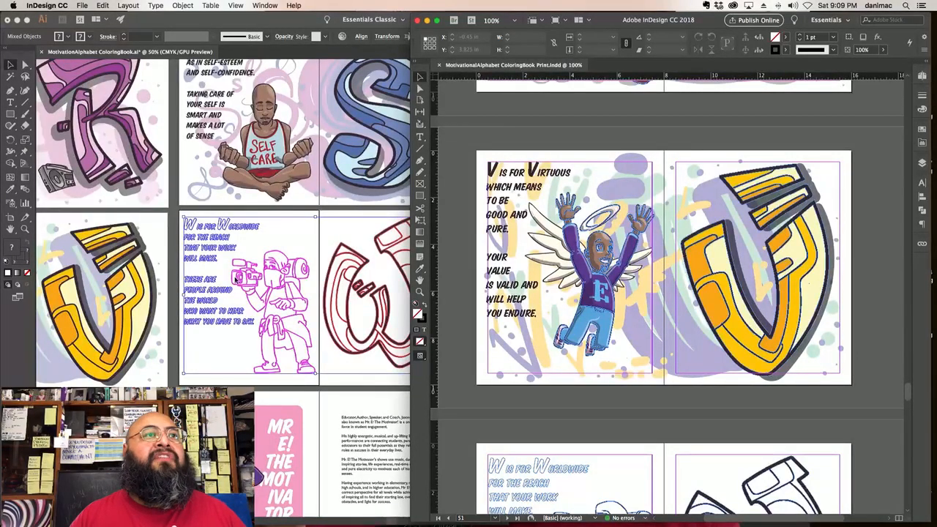
{"action": "left_click", "coordinate": [177, 290]}
{"action": "left_click", "coordinate": [169, 276]}
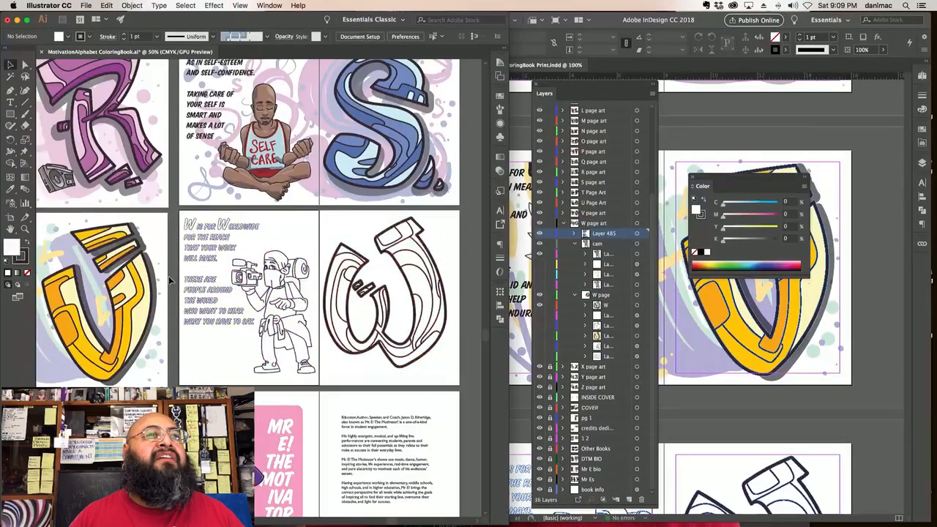
{"action": "scroll", "coordinate": [169, 276], "scroll_direction": "left", "scroll_amount": 3}
{"action": "scroll", "coordinate": [402, 218], "scroll_direction": "left", "scroll_amount": 4}
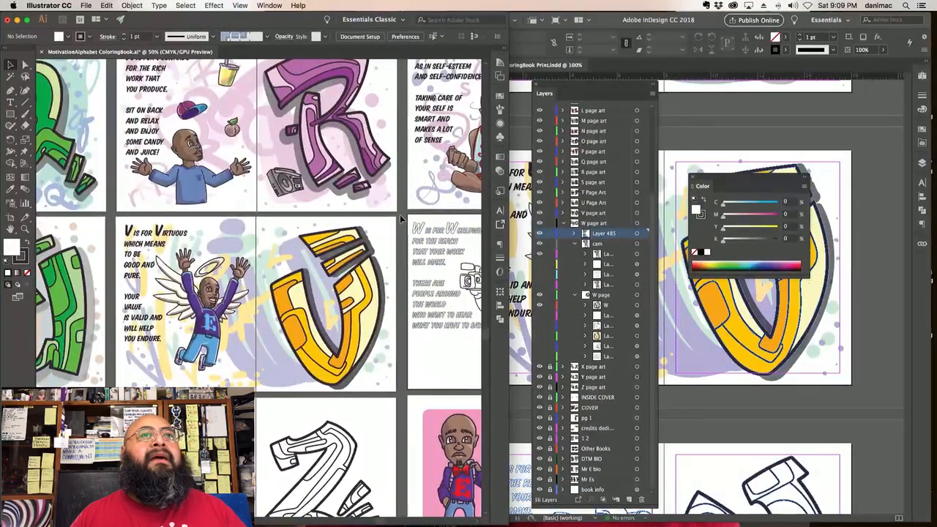
{"action": "left_click", "coordinate": [644, 213]}
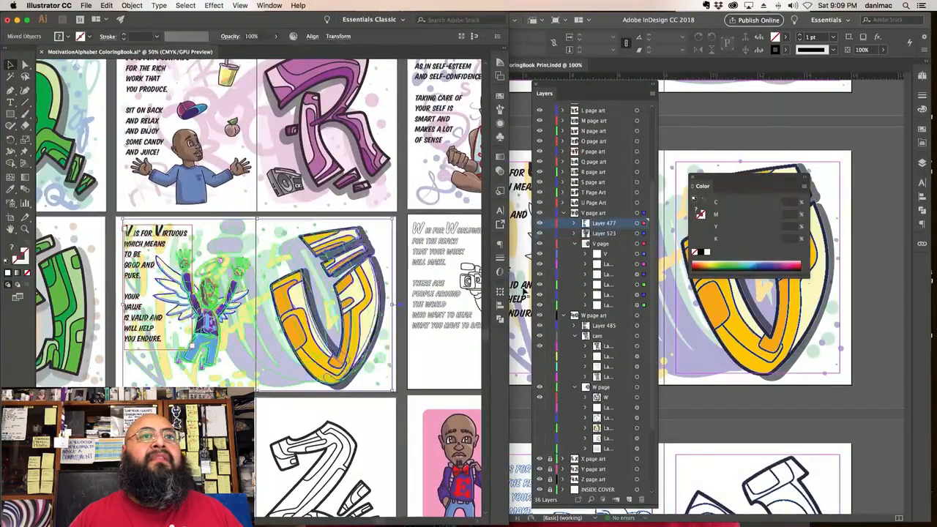
{"action": "left_click", "coordinate": [402, 273]}
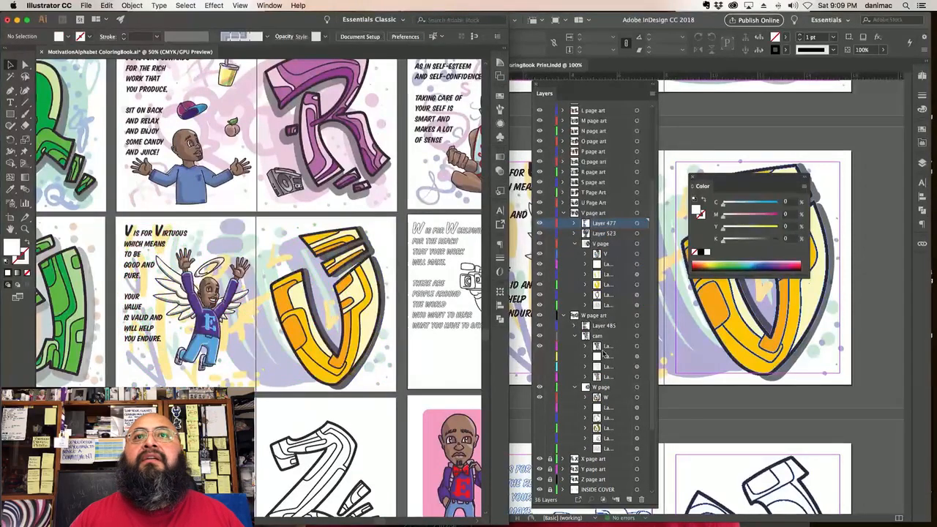
{"action": "left_click", "coordinate": [564, 315]}
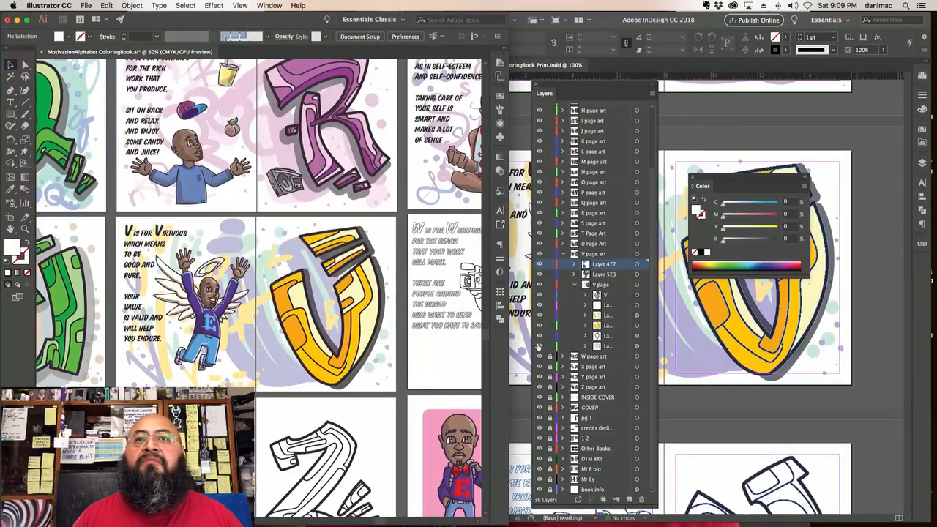
Step: Hide the color, shading and background sublayers of V page and Layer 523, keeping the V outline and the character and wing linework
{"action": "left_click", "coordinate": [540, 312]}
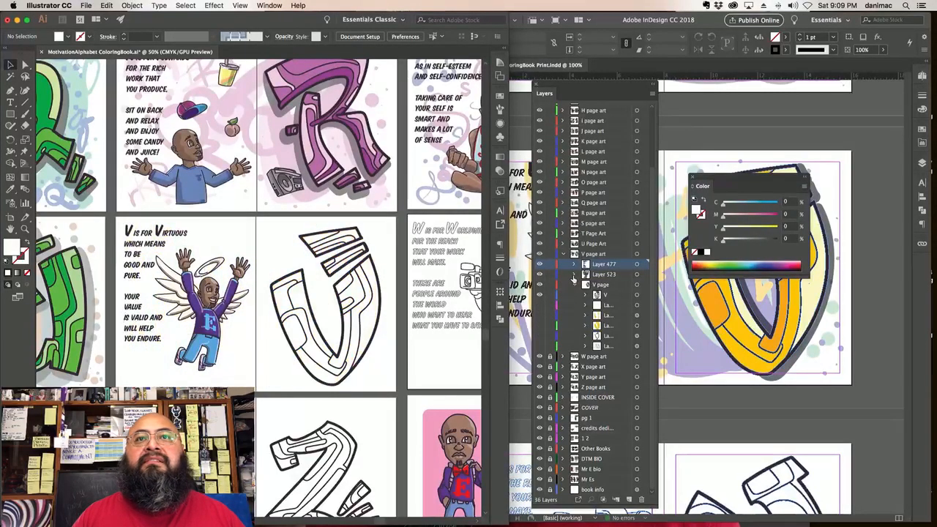
{"action": "left_click", "coordinate": [575, 274]}
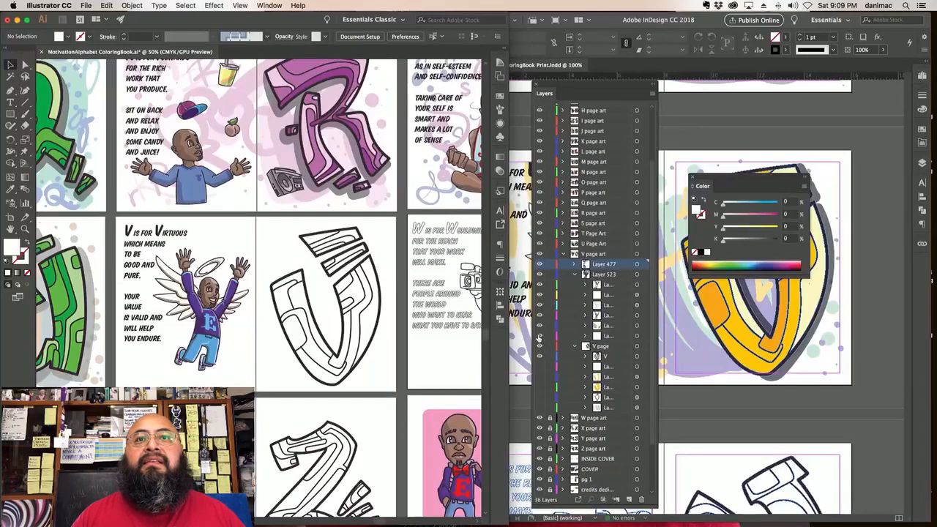
{"action": "left_click", "coordinate": [539, 296]}
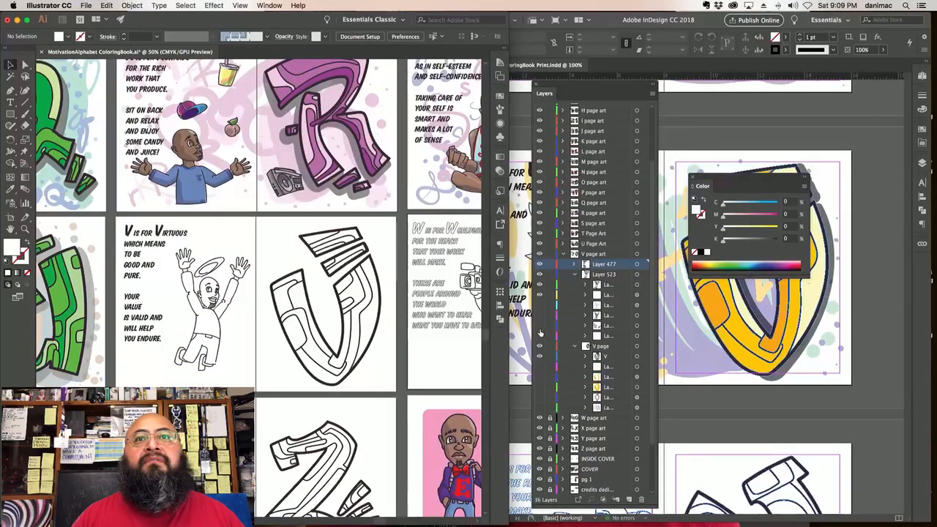
{"action": "left_click", "coordinate": [540, 347]}
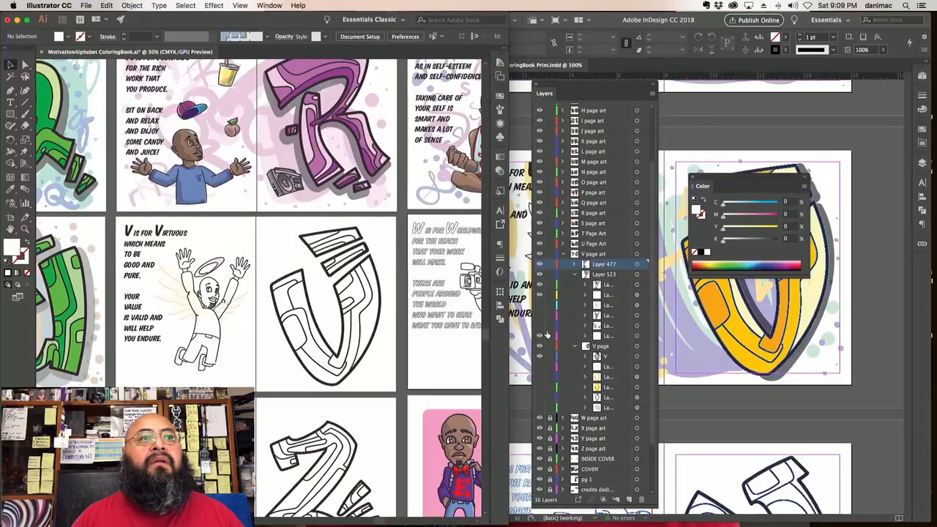
{"action": "left_click", "coordinate": [540, 328]}
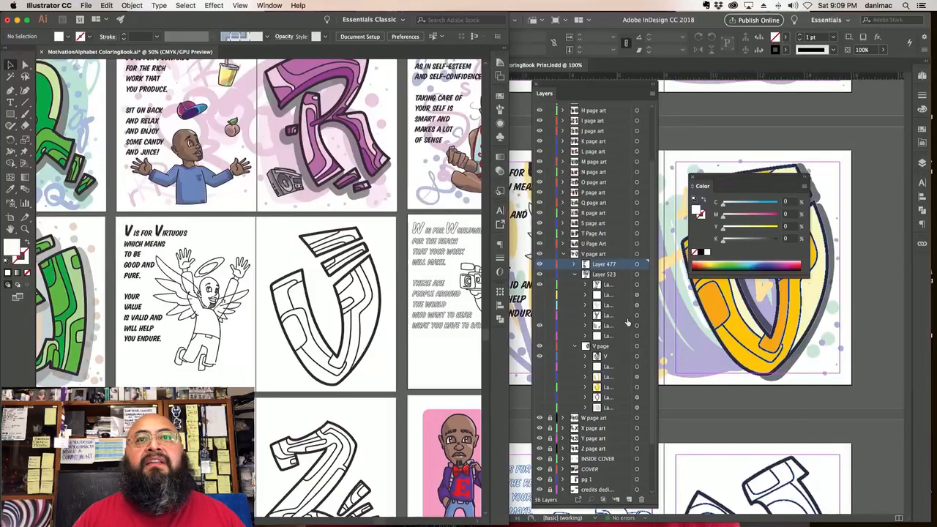
Step: Show the character's flat-color sublayer in Layer 523 and fill its artwork with white
{"action": "left_click", "coordinate": [637, 284]}
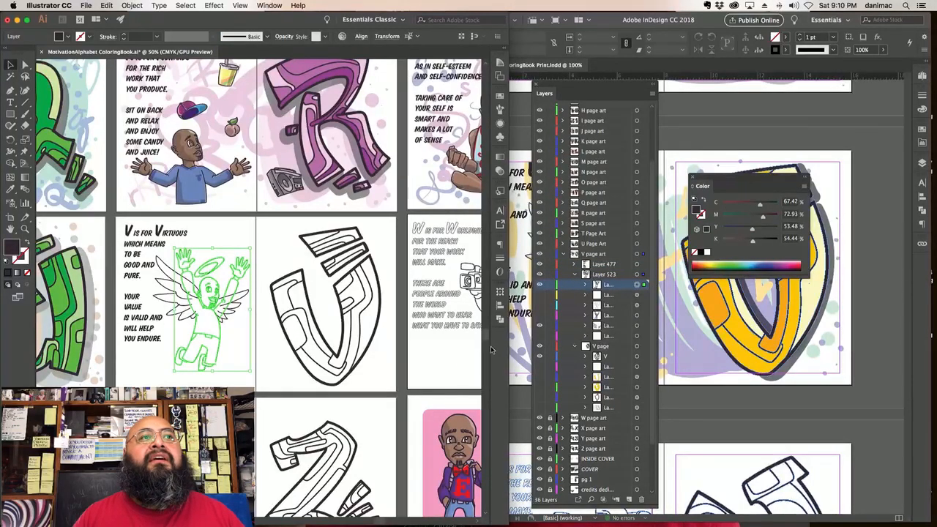
{"action": "left_click", "coordinate": [539, 317]}
{"action": "left_click", "coordinate": [637, 315]}
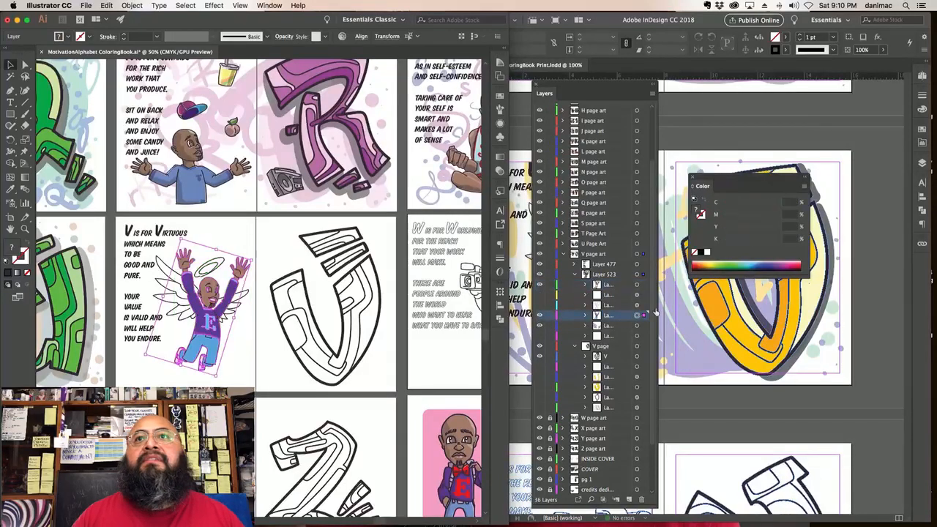
{"action": "left_click", "coordinate": [708, 252]}
{"action": "left_click", "coordinate": [394, 350]}
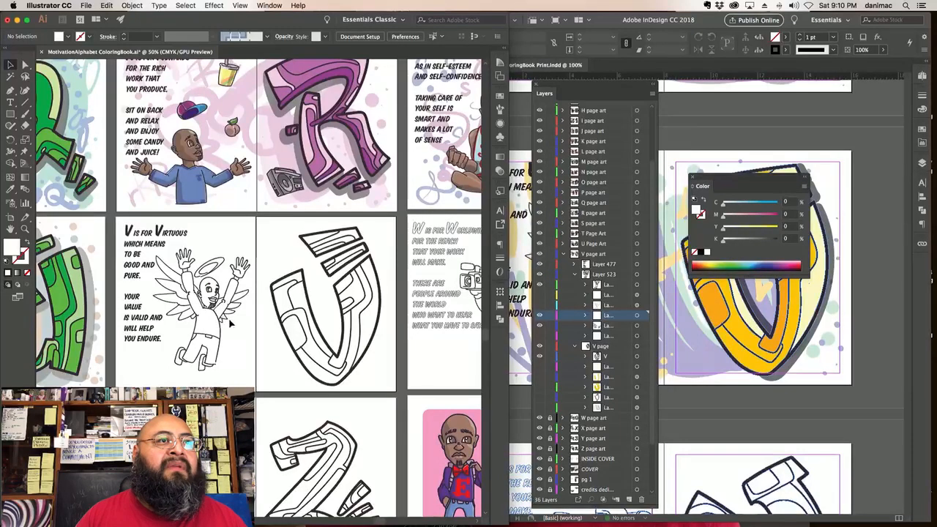
Step: Convert the V spread's text in Layer 477 to outlines with a 1 pt dark stroke and white fill
{"action": "left_click_drag", "start_coordinate": [214, 338], "coordinate": [243, 366]}
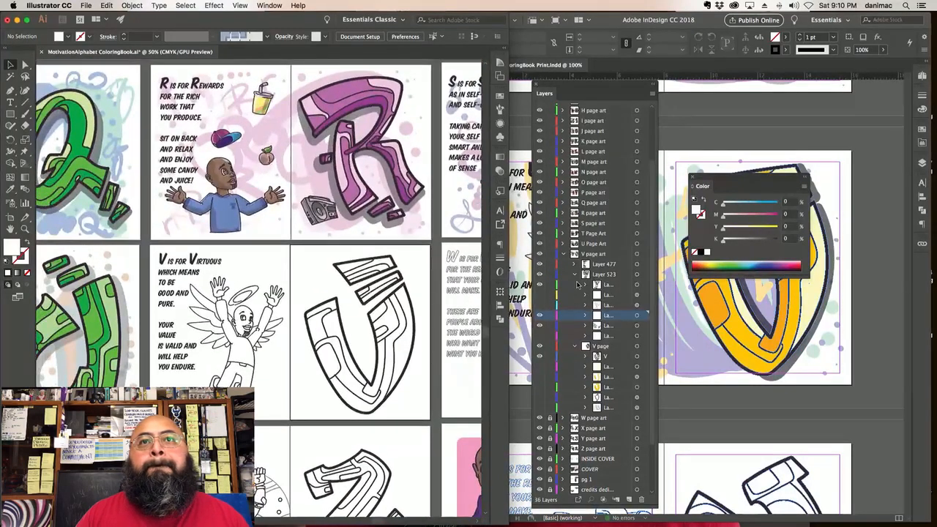
{"action": "left_click", "coordinate": [638, 264]}
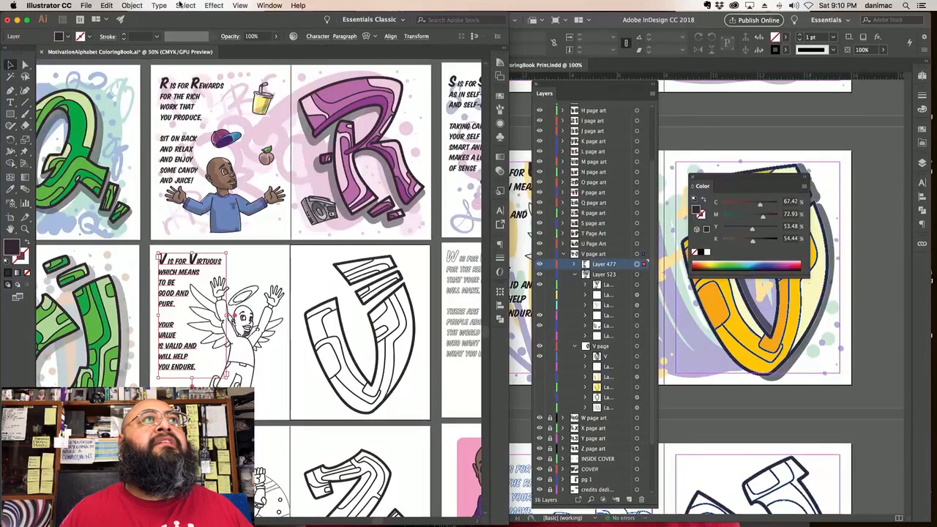
{"action": "left_click", "coordinate": [139, 5]}
{"action": "mouse_move", "coordinate": [160, 5]}
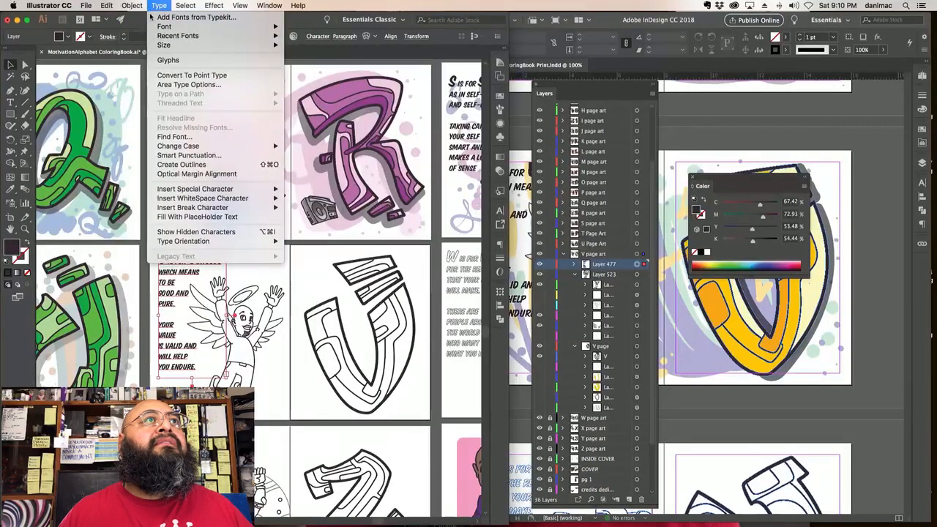
{"action": "left_click", "coordinate": [203, 164]}
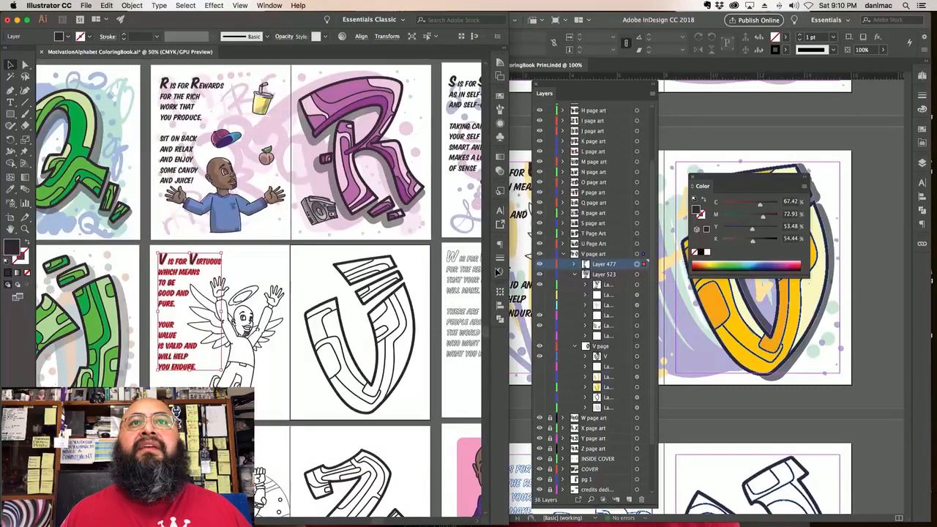
{"action": "left_click", "coordinate": [700, 214]}
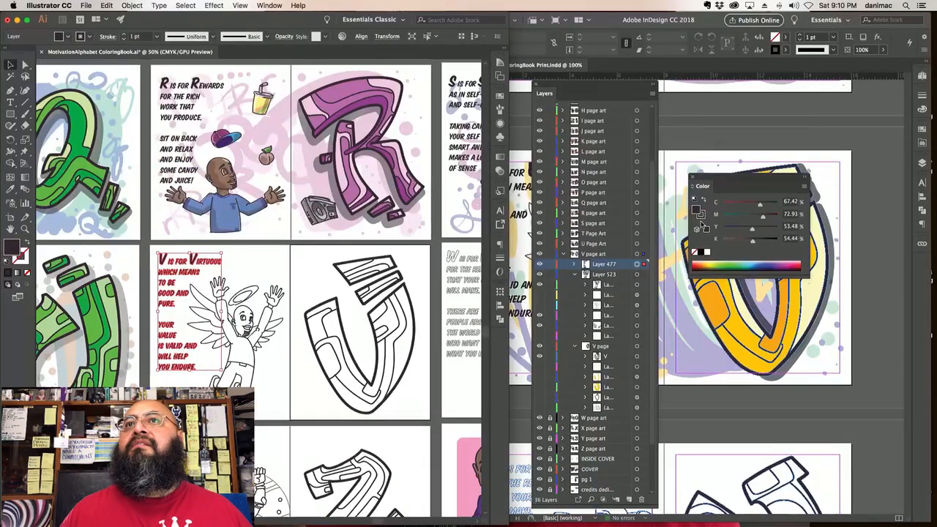
{"action": "left_click", "coordinate": [696, 253]}
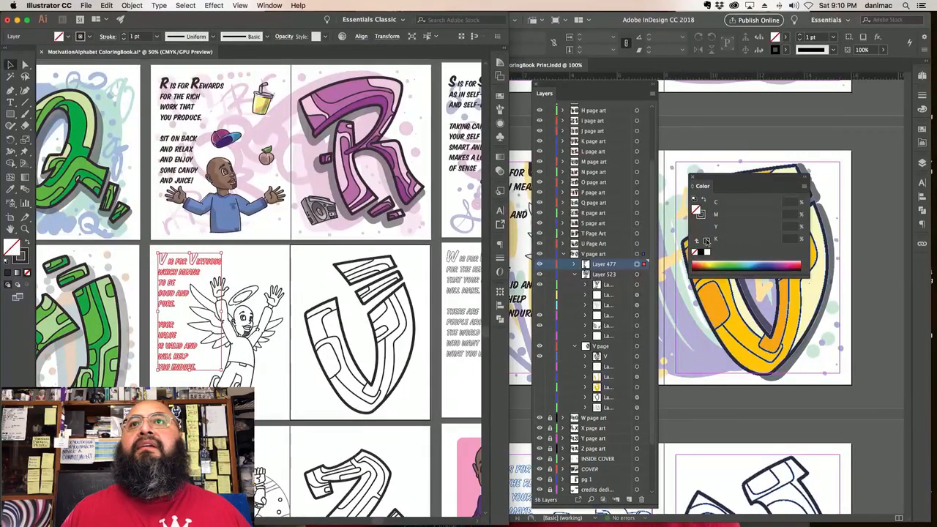
{"action": "left_click", "coordinate": [705, 252]}
{"action": "left_click", "coordinate": [706, 253]}
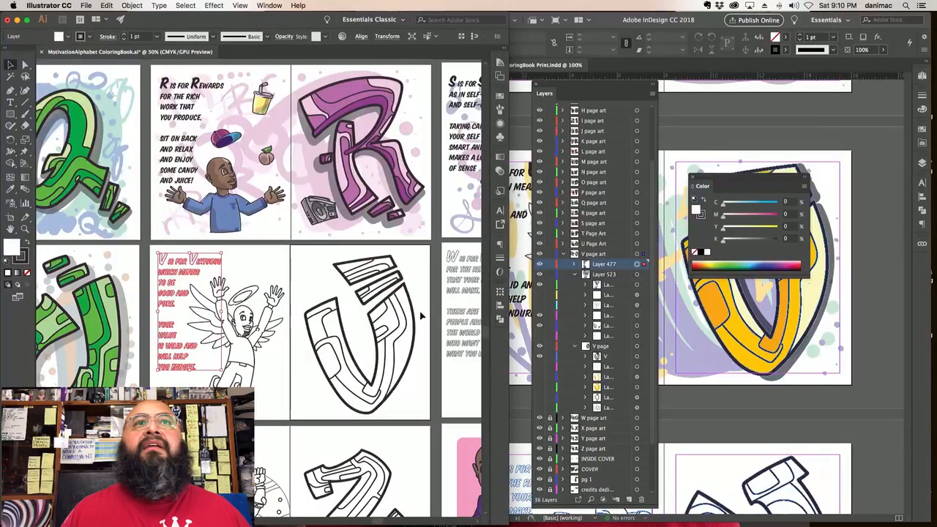
{"action": "left_click", "coordinate": [416, 284]}
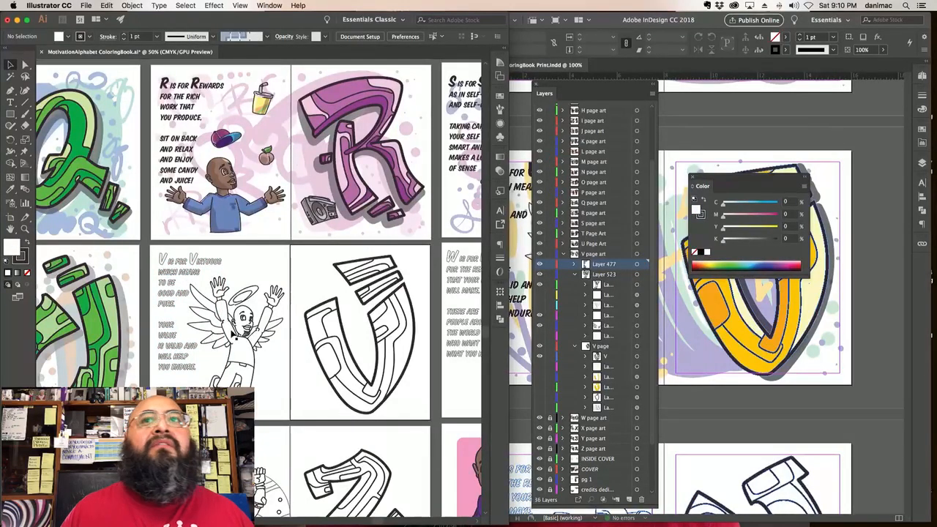
Step: Select the V spread's line art in Illustrator, then delete the full-color V artwork from the InDesign spread
{"action": "left_click_drag", "start_coordinate": [317, 342], "coordinate": [155, 418]}
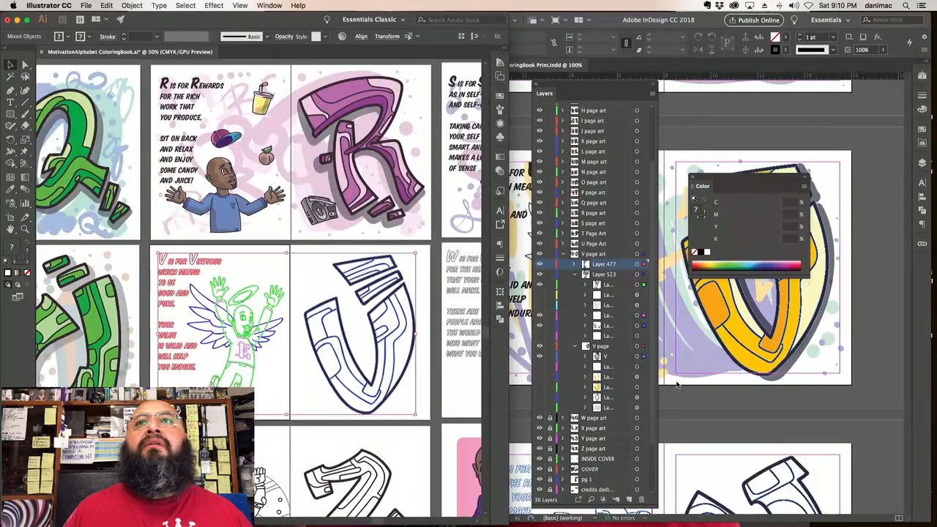
{"action": "left_click", "coordinate": [715, 415]}
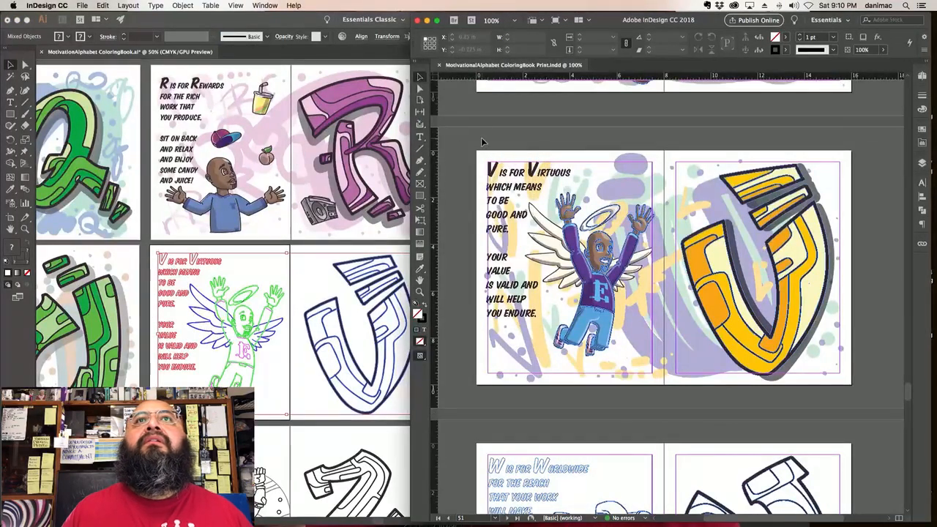
{"action": "left_click_drag", "start_coordinate": [473, 138], "coordinate": [870, 399]}
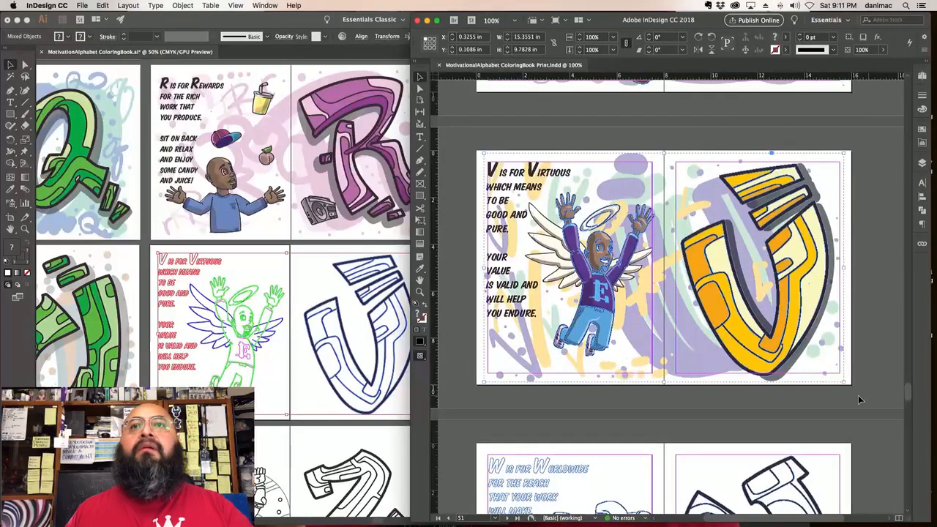
{"action": "key", "text": "Delete"}
Step: Copy the V spread's line art from Illustrator into InDesign's emptied spread above the W pages, aligned to the page margins
{"action": "left_click", "coordinate": [200, 272]}
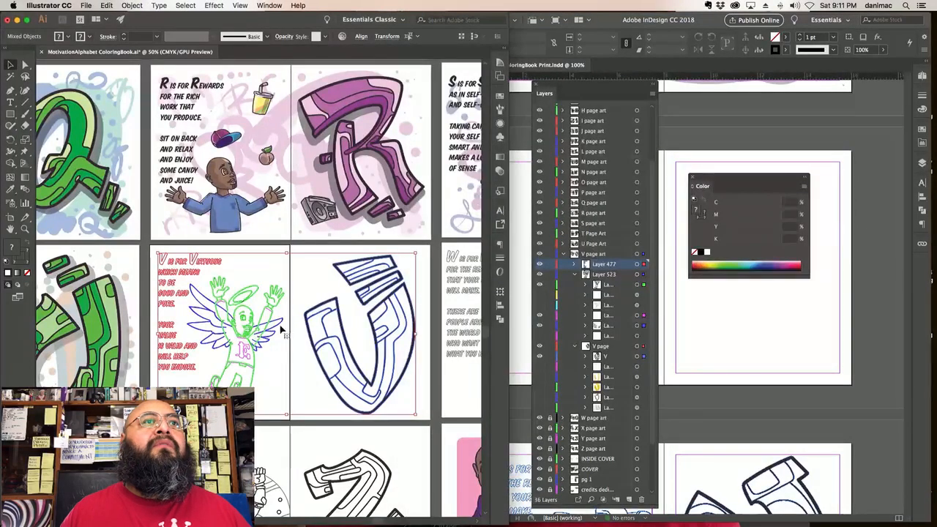
{"action": "left_click_drag", "start_coordinate": [278, 331], "coordinate": [742, 333]}
{"action": "left_click", "coordinate": [742, 333]}
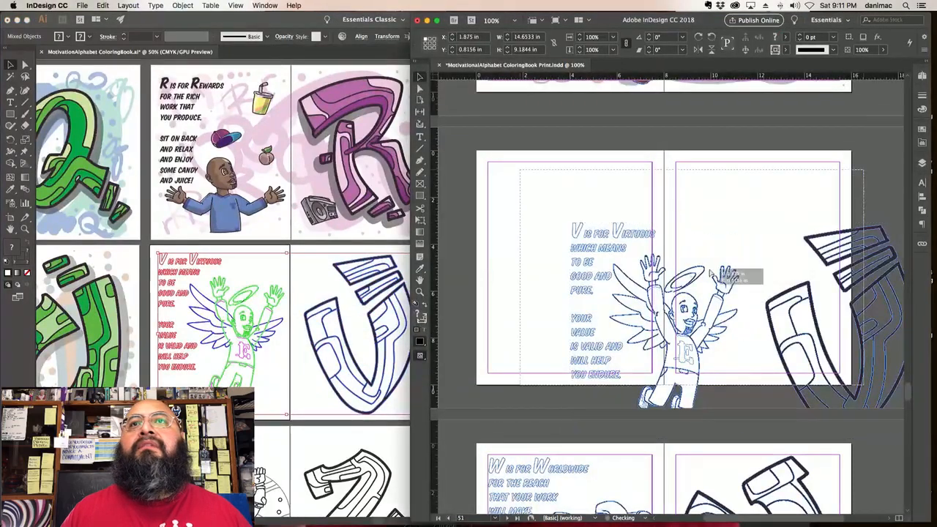
{"action": "left_click_drag", "start_coordinate": [699, 265], "coordinate": [689, 271]}
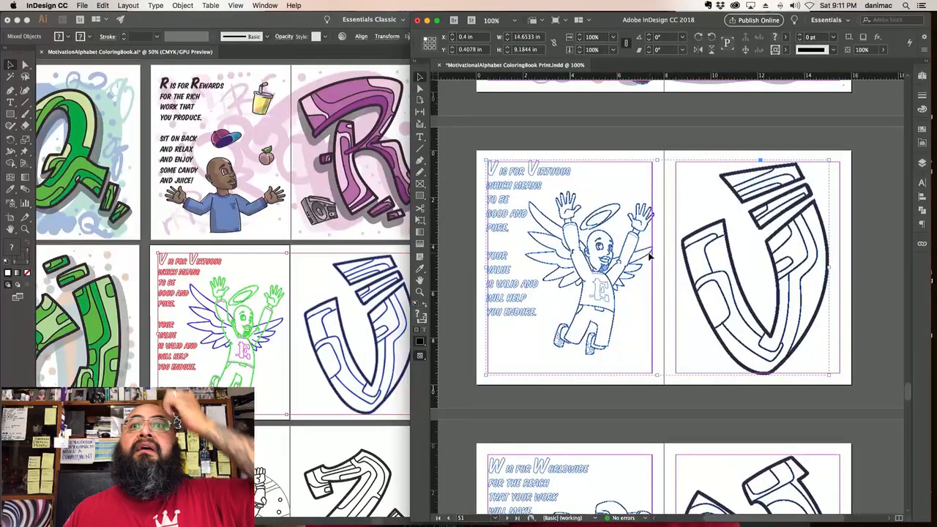
{"action": "left_click_drag", "start_coordinate": [683, 244], "coordinate": [685, 247]}
{"action": "left_click", "coordinate": [477, 251]}
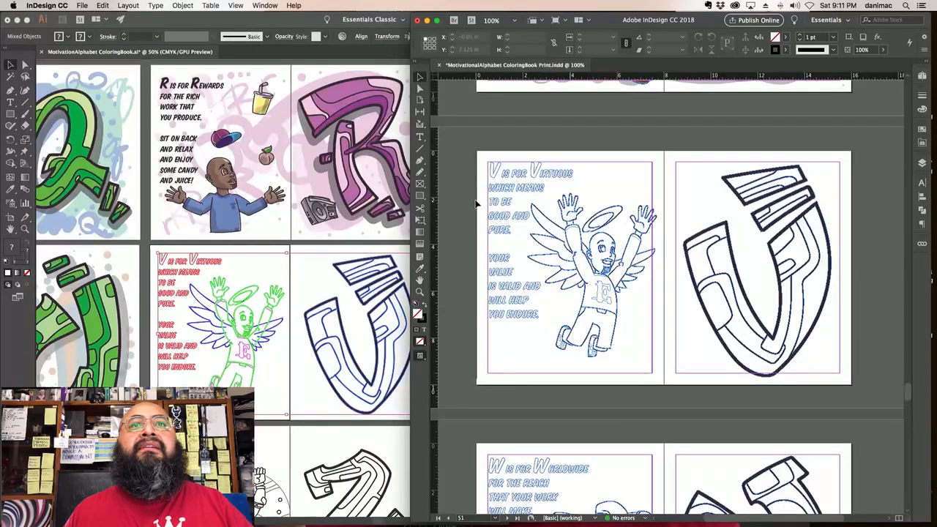
Step: Delete the full-color U artwork from the InDesign spread above the V pages
{"action": "scroll", "coordinate": [570, 142], "scroll_direction": "up", "scroll_amount": 8}
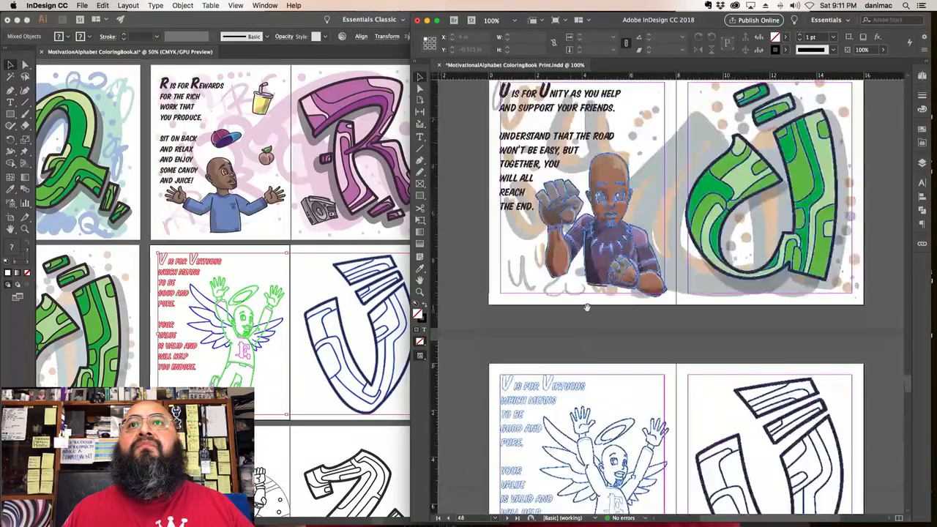
{"action": "left_click", "coordinate": [480, 371]}
{"action": "key", "text": "Delete"}
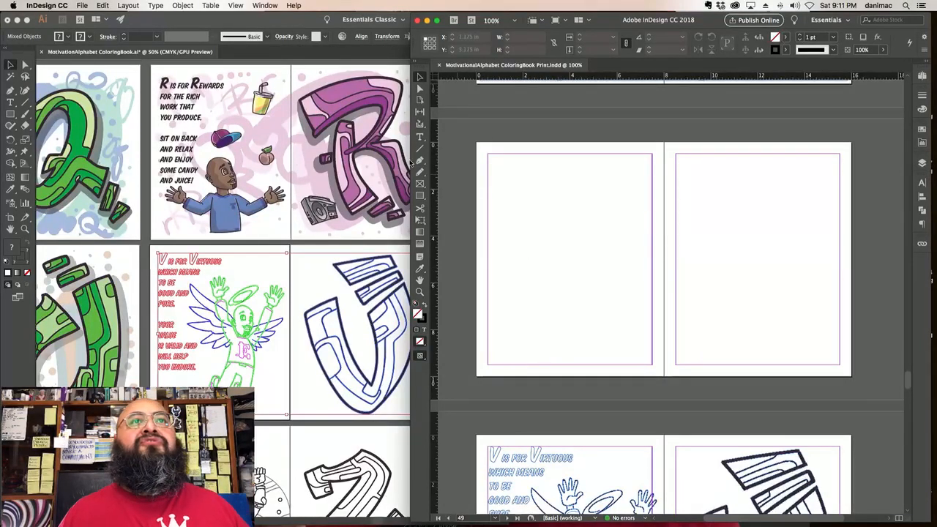
Step: Switch to the U spread in Illustrator, collapse and lock V page art, and expand U Page Art with its U page sublayers
{"action": "left_click", "coordinate": [249, 274]}
{"action": "left_click", "coordinate": [248, 274]}
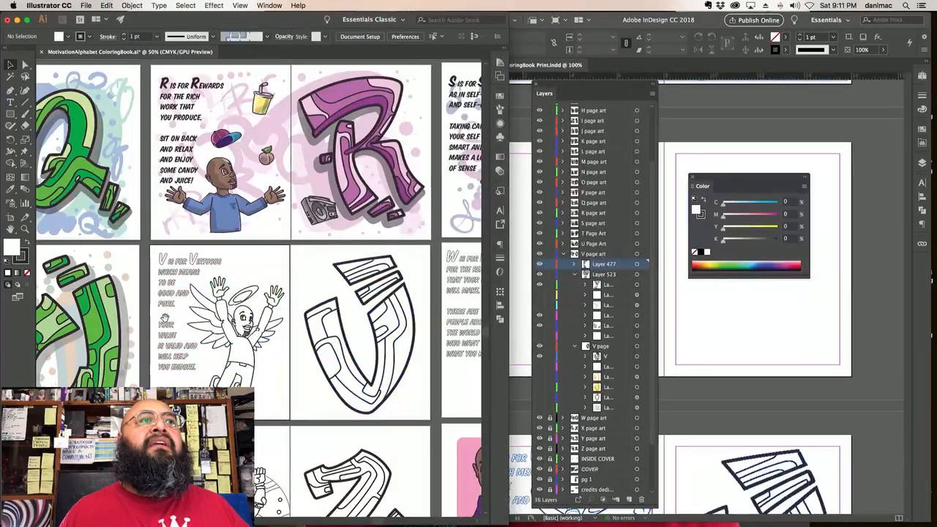
{"action": "left_click_drag", "start_coordinate": [172, 322], "coordinate": [476, 299]}
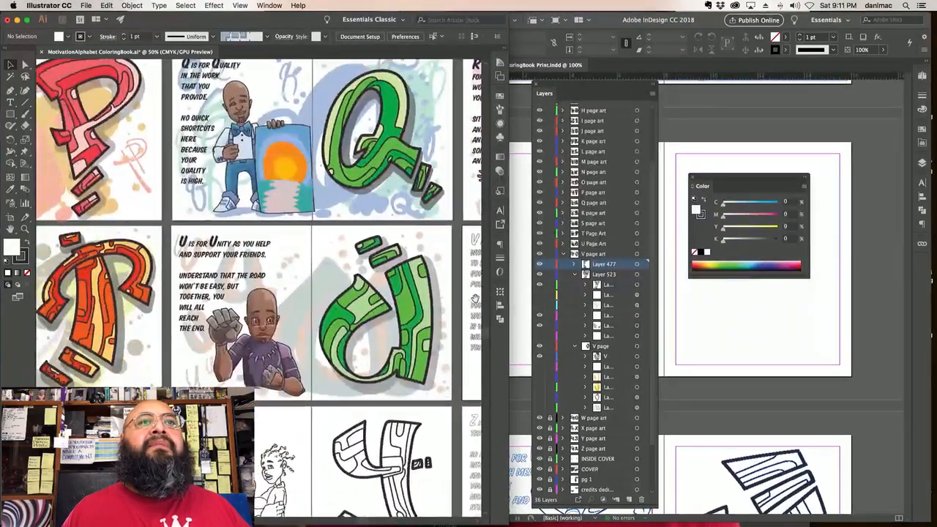
{"action": "left_click", "coordinate": [563, 254]}
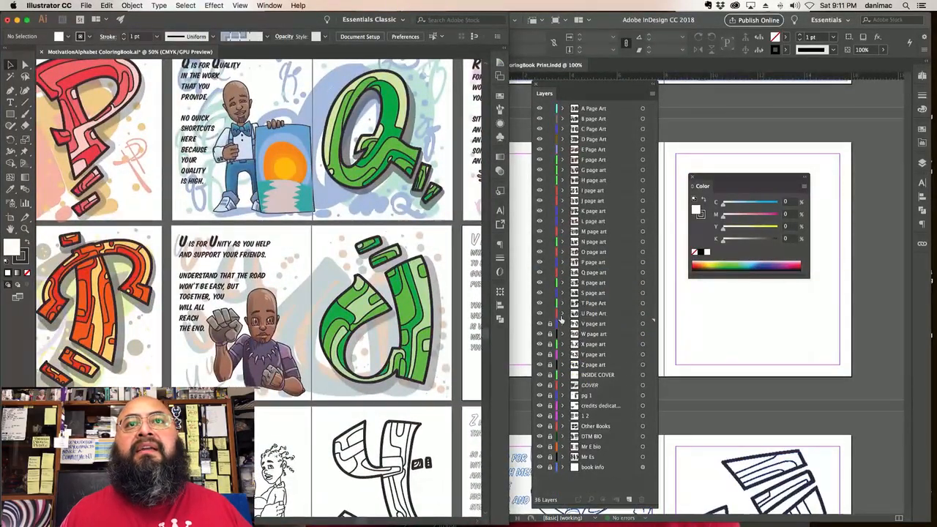
{"action": "left_click", "coordinate": [563, 314]}
{"action": "left_click", "coordinate": [585, 345]}
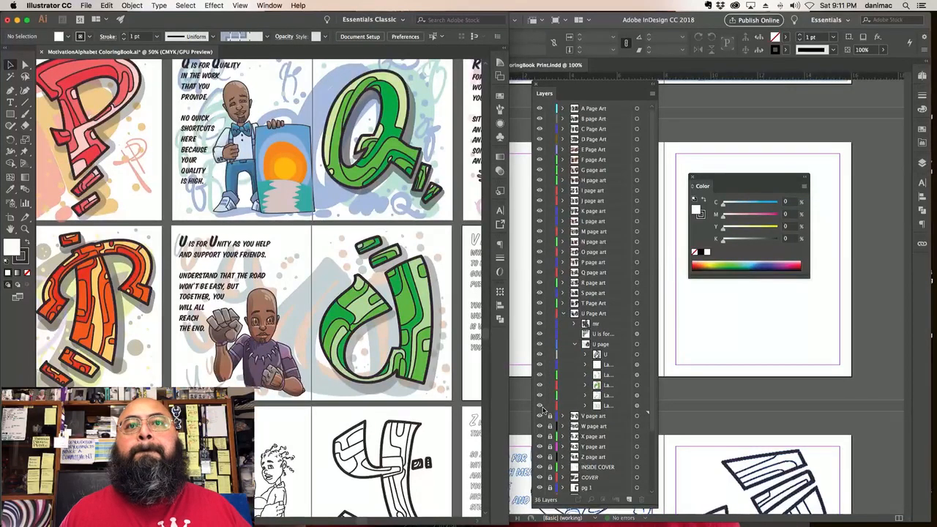
Step: Hide the color sublayers of the U page and the mr character in Illustrator, keeping their line-art sublayers, and collapse both layers
{"action": "left_click", "coordinate": [539, 366]}
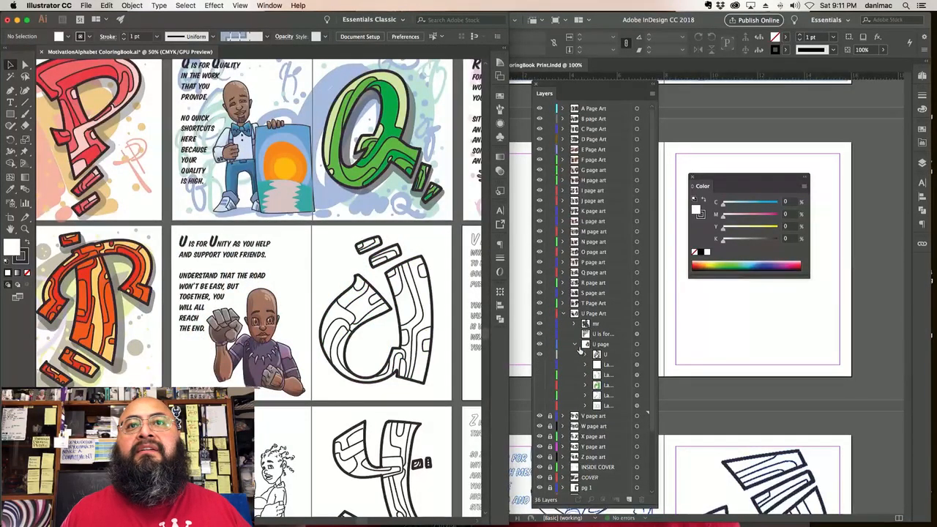
{"action": "left_click", "coordinate": [576, 345]}
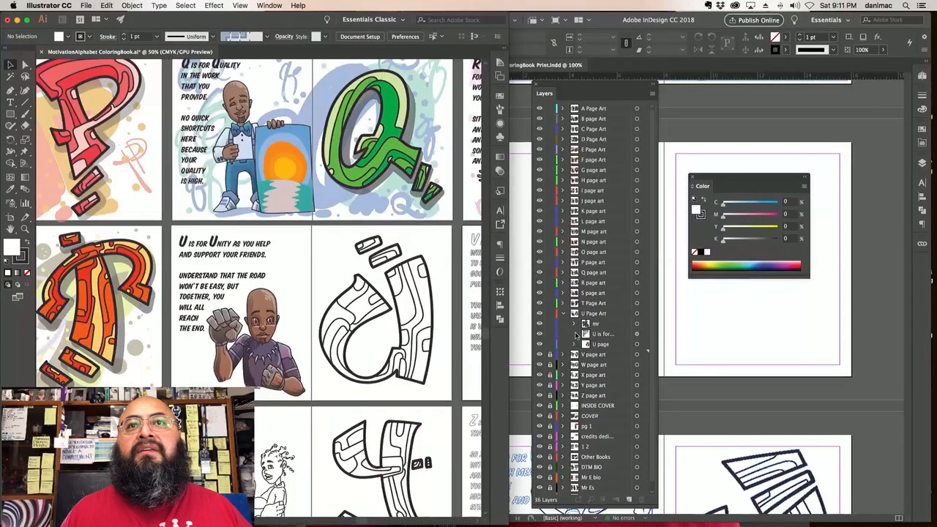
{"action": "left_click", "coordinate": [576, 324]}
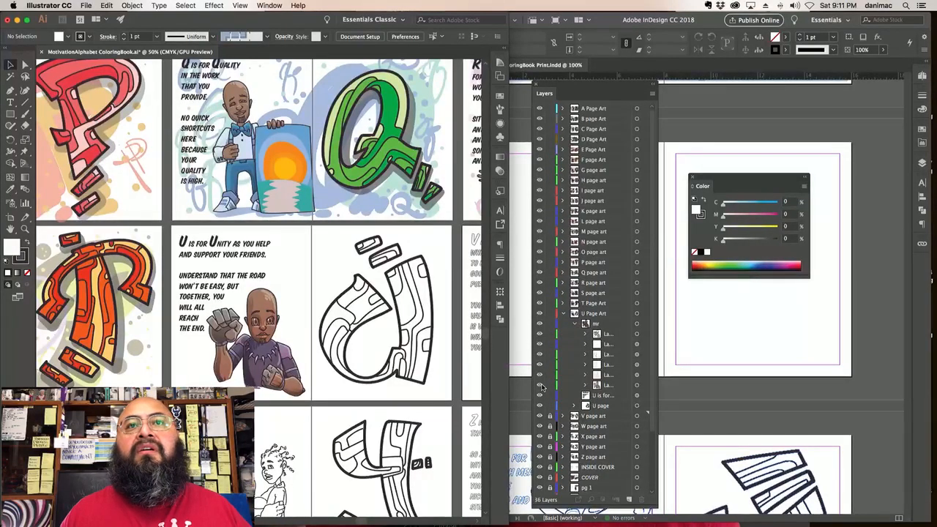
{"action": "left_click", "coordinate": [541, 350]}
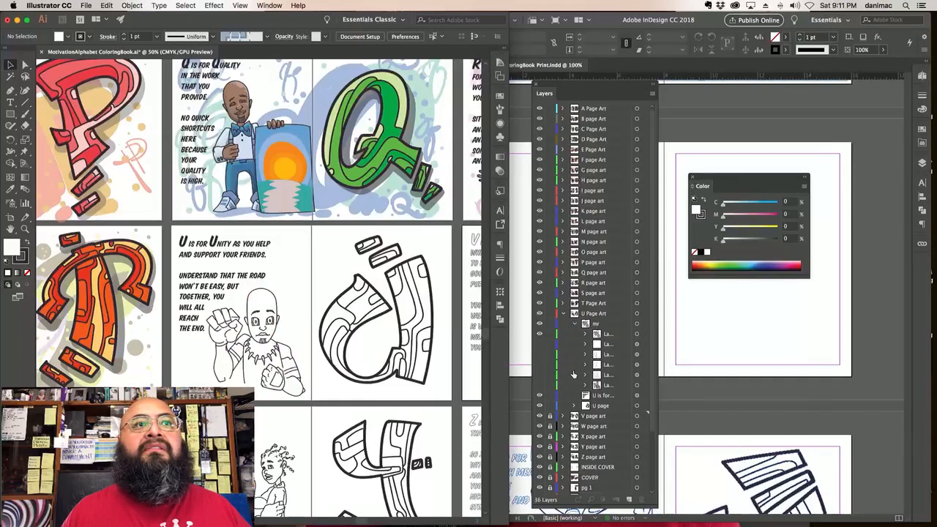
{"action": "left_click", "coordinate": [575, 323]}
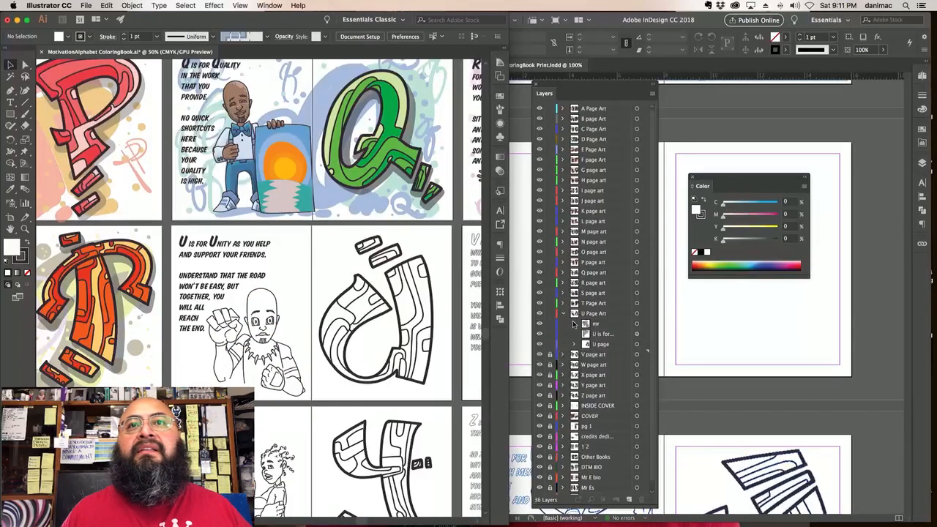
Step: Convert the U page's text to outlines and give it a white fill with a black stroke
{"action": "left_click", "coordinate": [636, 333]}
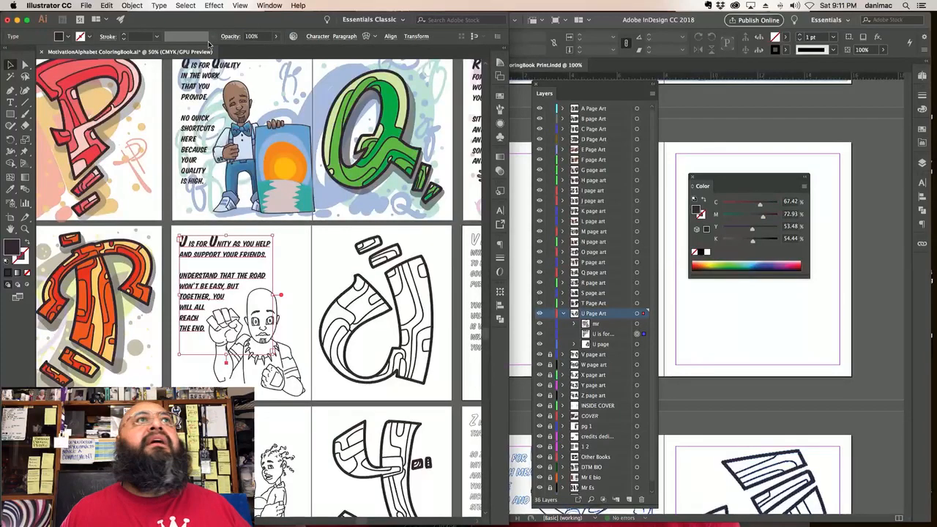
{"action": "left_click", "coordinate": [133, 5]}
{"action": "mouse_move", "coordinate": [159, 5]}
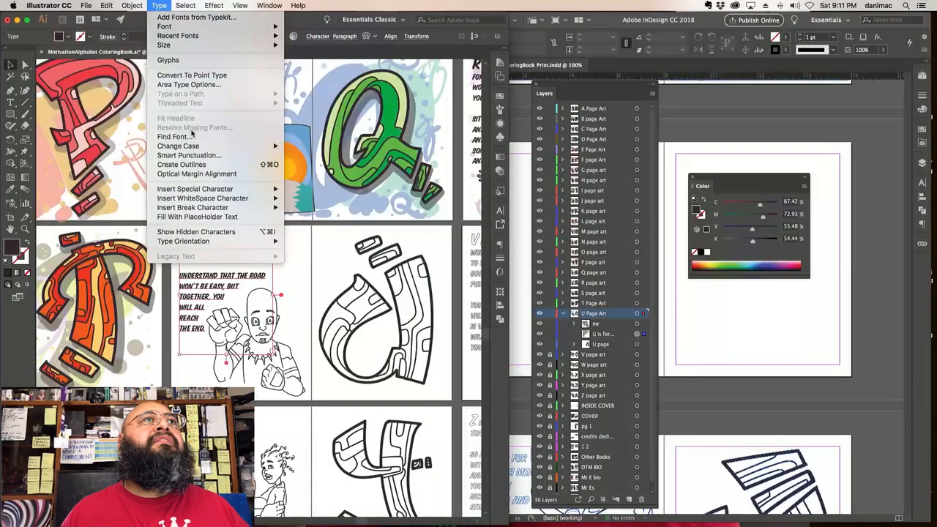
{"action": "left_click", "coordinate": [181, 164]}
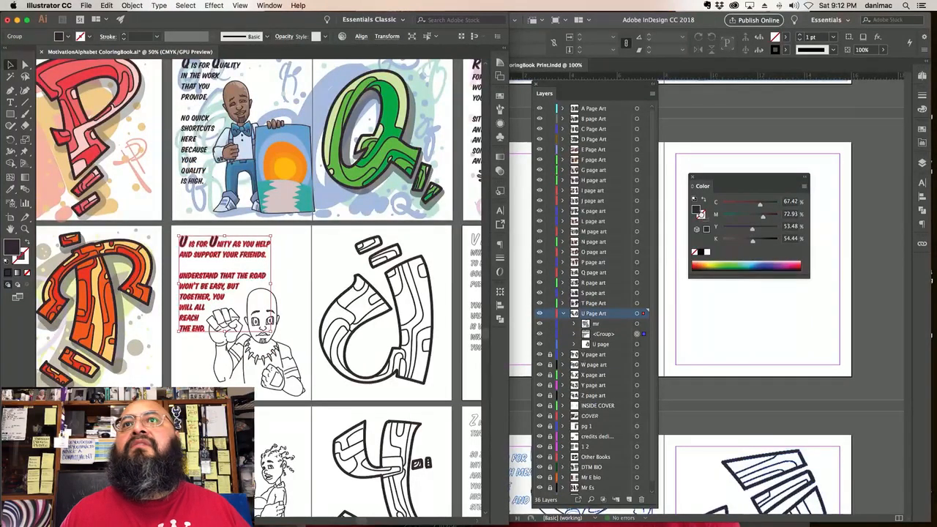
{"action": "left_click", "coordinate": [700, 252]}
{"action": "left_click", "coordinate": [707, 252]}
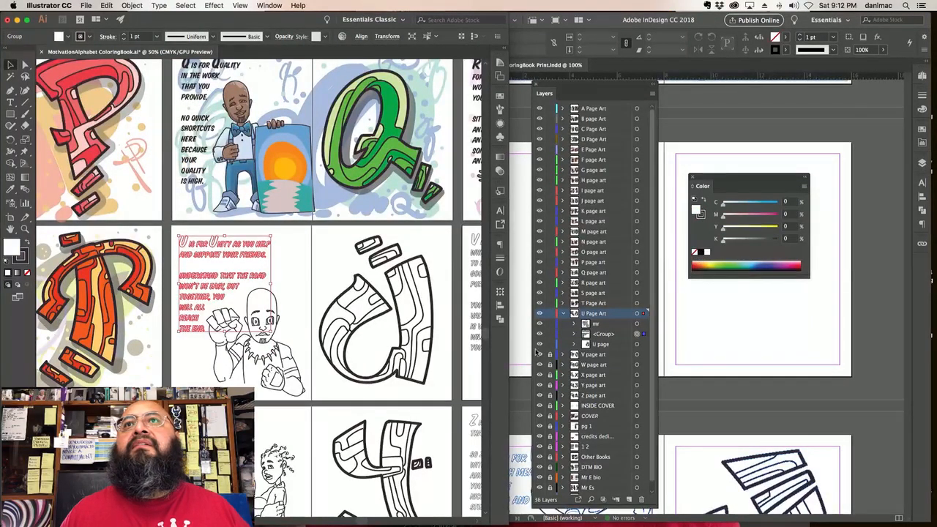
Step: Select the U spread's text and line art and copy it into InDesign's emptied spread above the V pages, aligned to the page margins
{"action": "left_click", "coordinate": [309, 280]}
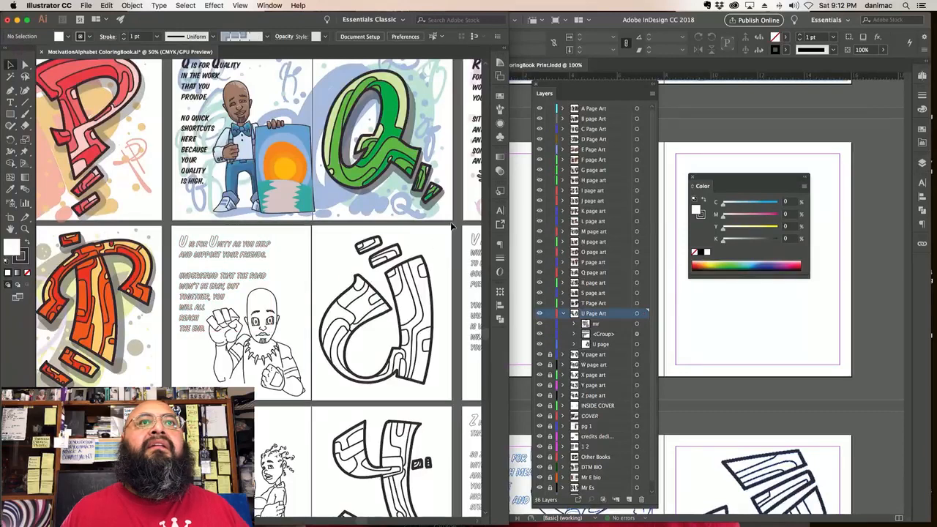
{"action": "left_click_drag", "start_coordinate": [452, 227], "coordinate": [675, 280]}
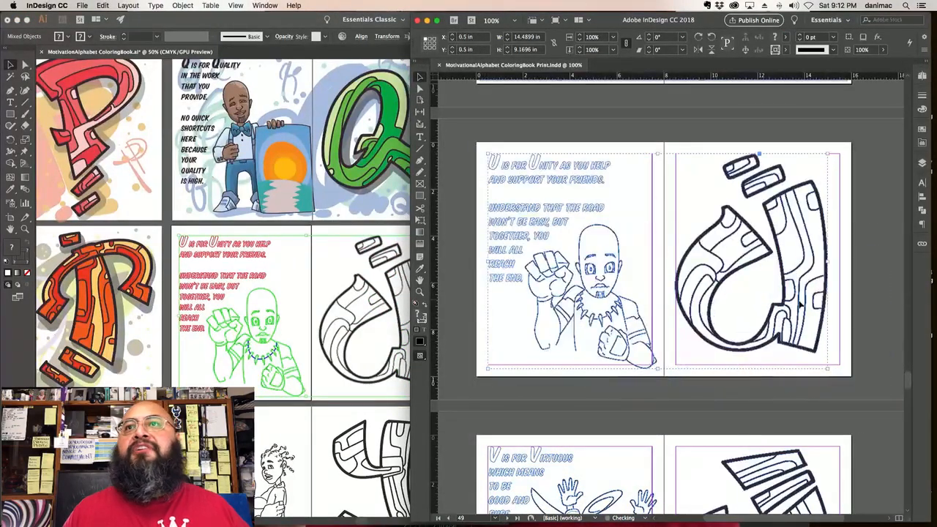
{"action": "left_click", "coordinate": [849, 330]}
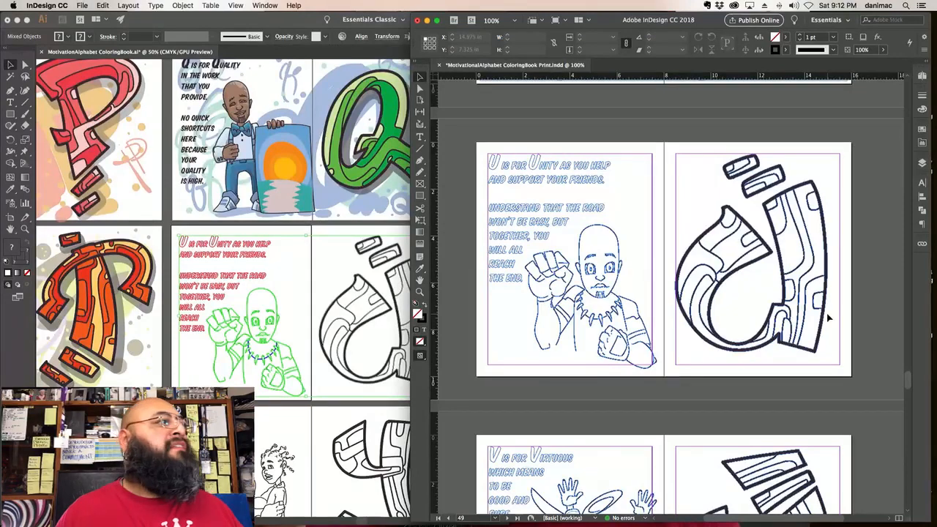
Step: Delete the full-color T artwork from the InDesign spread above the U pages
{"action": "scroll", "coordinate": [498, 168], "scroll_direction": "up", "scroll_amount": 6}
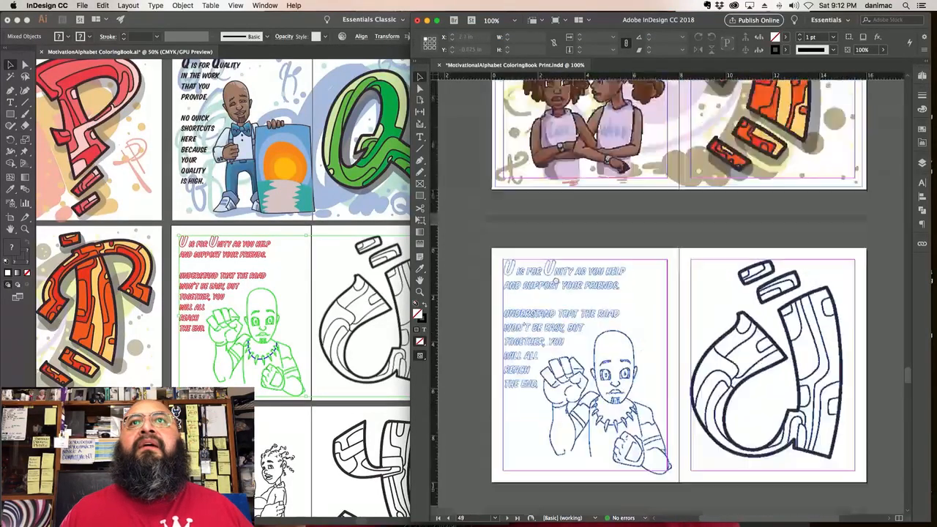
{"action": "left_click_drag", "start_coordinate": [484, 110], "coordinate": [864, 361]}
{"action": "key", "text": "Delete"}
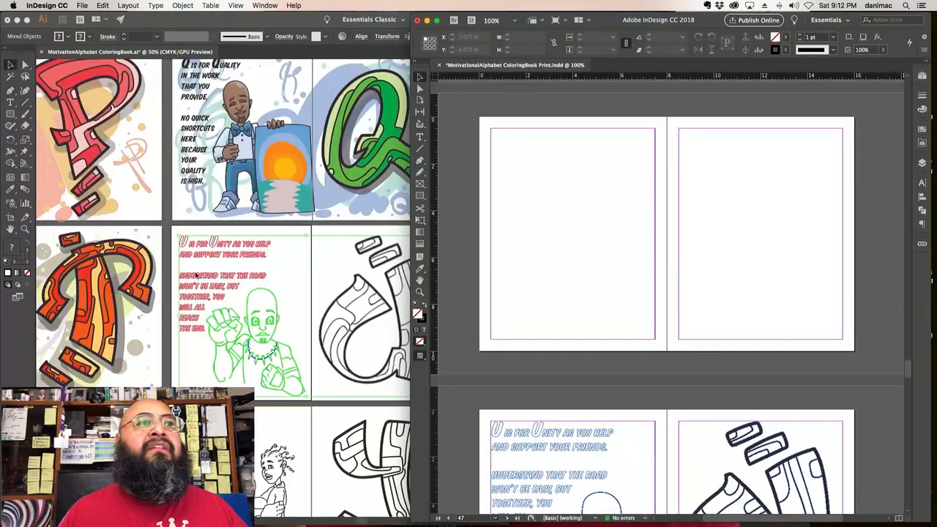
Step: Switch to the T spread in Illustrator, collapse and lock U Page Art, and expand T Page Art with its T page sublayers
{"action": "left_click", "coordinate": [192, 267]}
{"action": "left_click", "coordinate": [169, 275]}
{"action": "left_click_drag", "start_coordinate": [151, 286], "coordinate": [411, 287]}
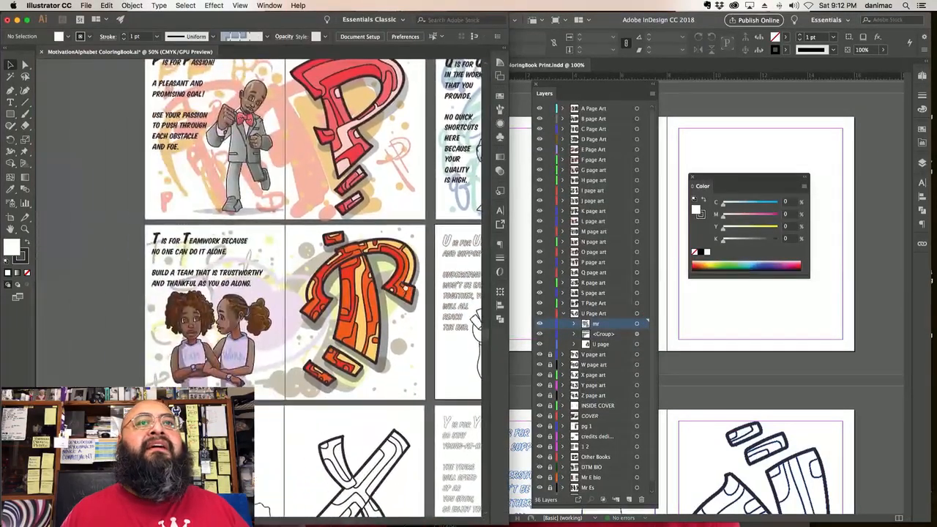
{"action": "left_click", "coordinate": [562, 314]}
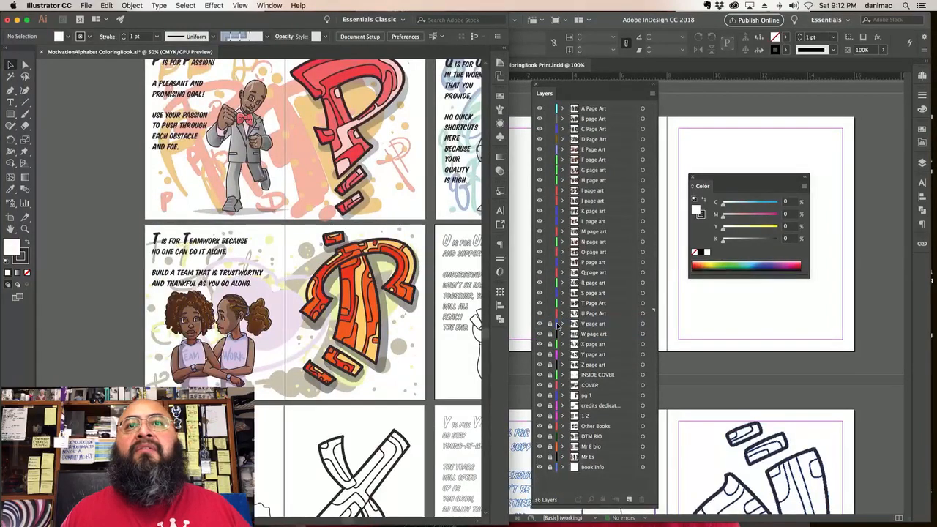
{"action": "left_click", "coordinate": [560, 303]}
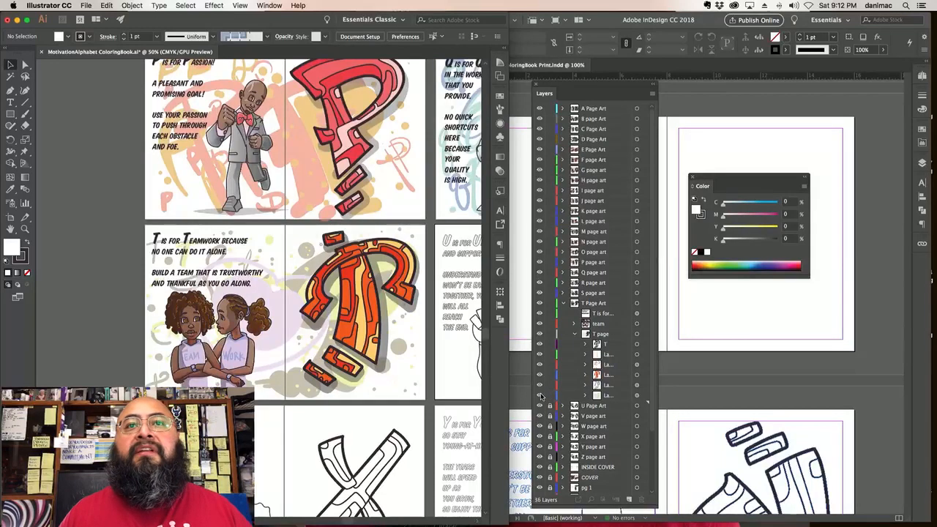
Step: Hide the color sublayers of the T page and team layers, keeping only their line-art sublayers
{"action": "left_click", "coordinate": [539, 359]}
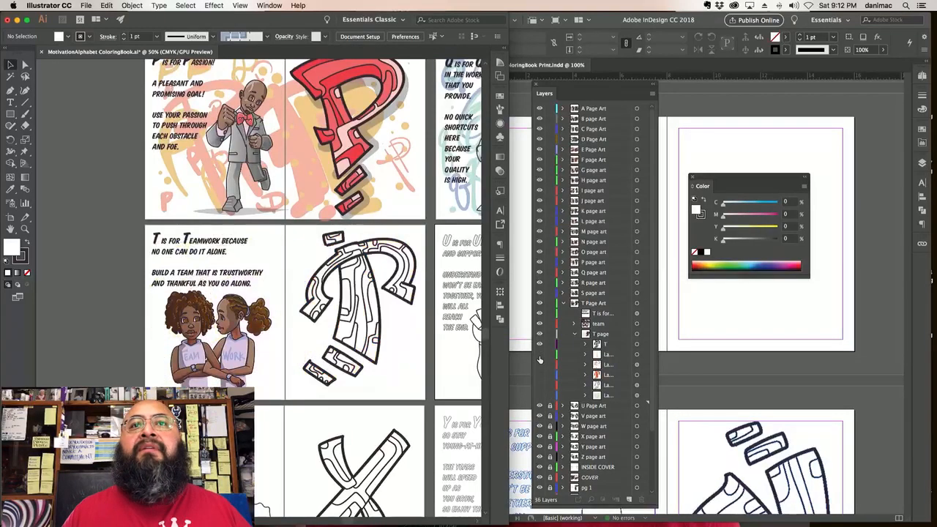
{"action": "left_click", "coordinate": [576, 334]}
{"action": "left_click", "coordinate": [574, 323]}
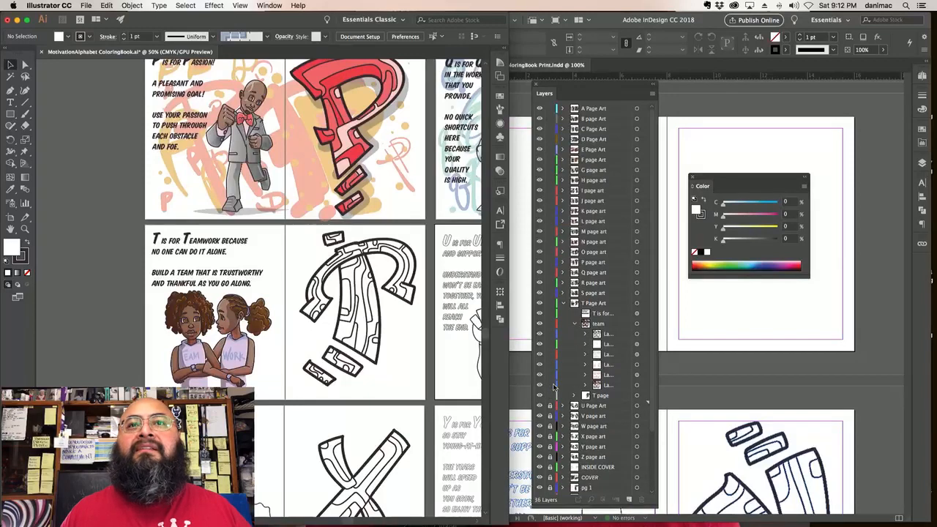
{"action": "left_click", "coordinate": [540, 354]}
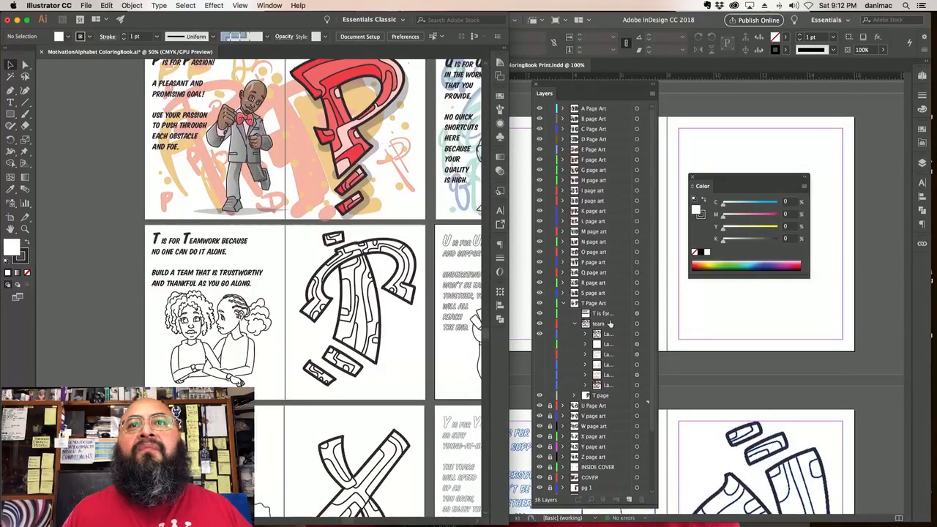
Step: Give the T page's text a white fill with a black stroke and convert it to outlines
{"action": "left_click", "coordinate": [636, 313]}
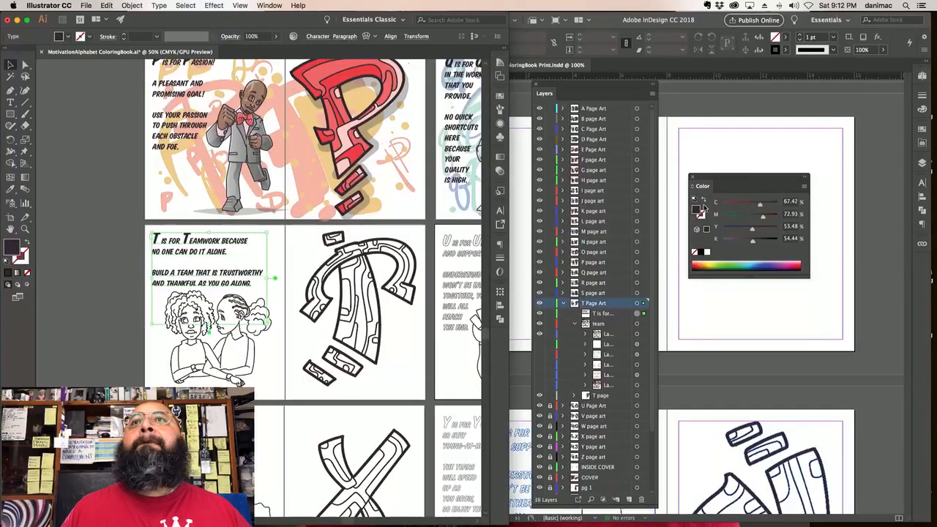
{"action": "left_click", "coordinate": [699, 252]}
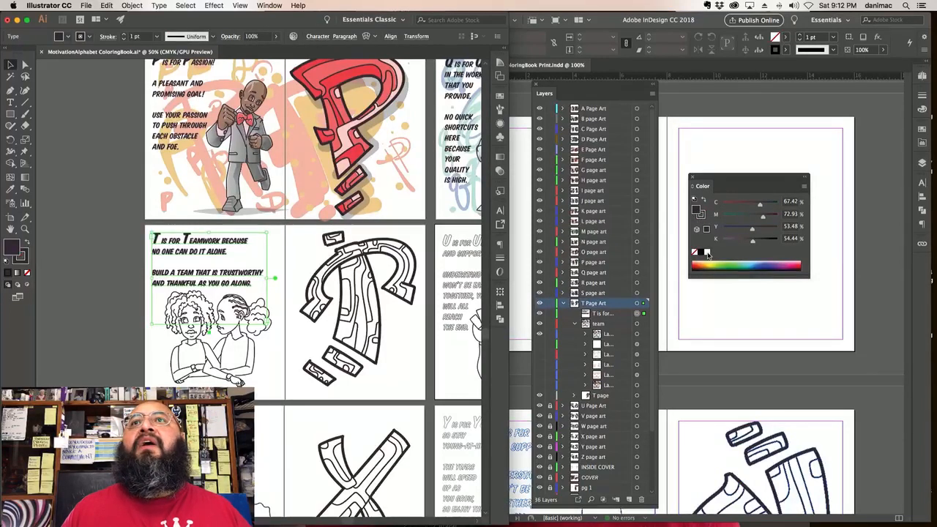
{"action": "left_click", "coordinate": [707, 252]}
{"action": "left_click", "coordinate": [133, 6]}
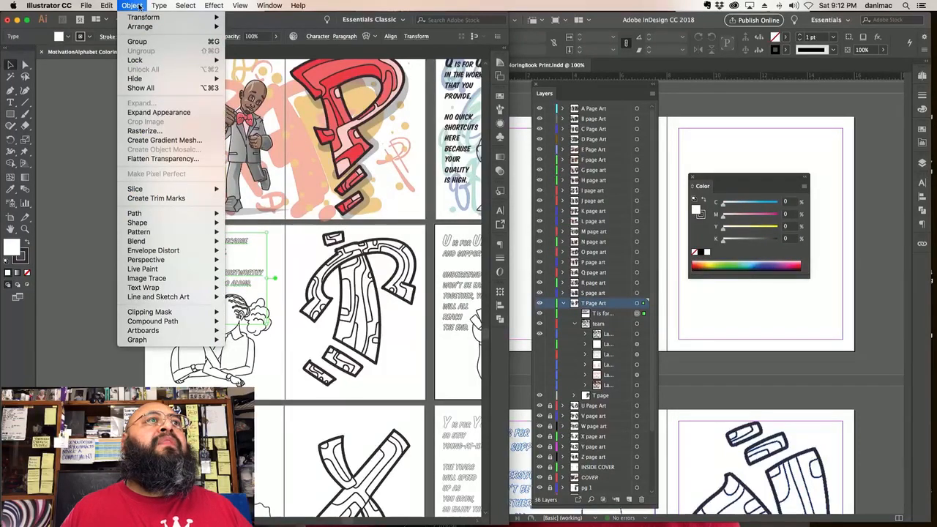
{"action": "mouse_move", "coordinate": [159, 6]}
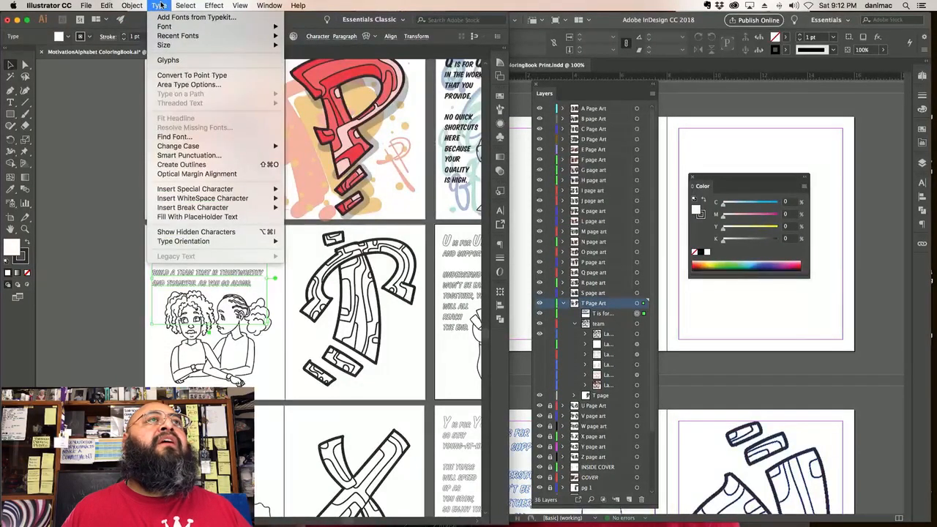
{"action": "left_click", "coordinate": [207, 165]}
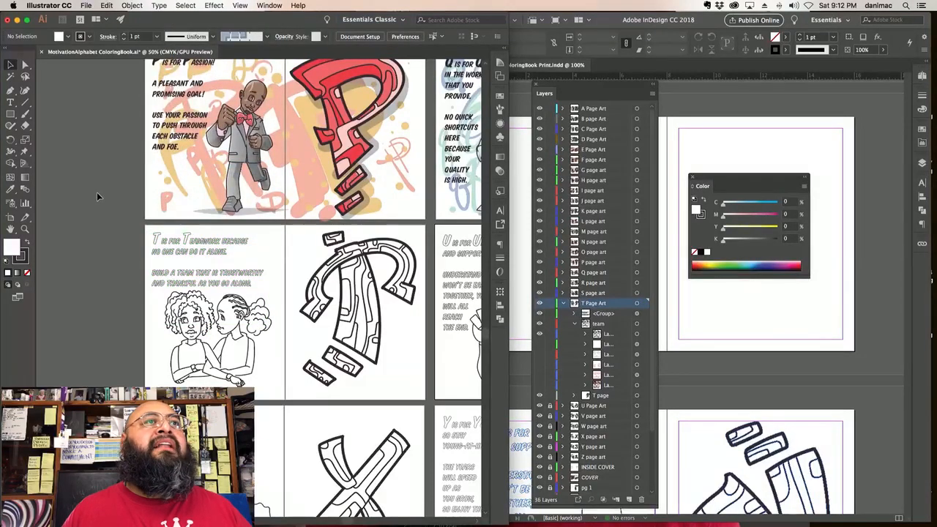
Step: Try to select the T spread's line art in Illustrator for transfer to the empty InDesign spread
{"action": "left_click", "coordinate": [152, 226]}
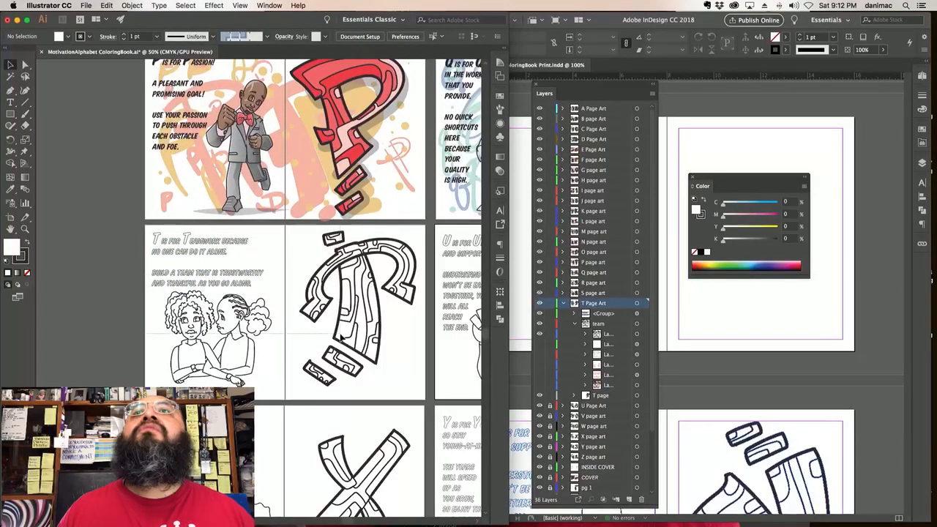
{"action": "left_click_drag", "start_coordinate": [426, 403], "coordinate": [425, 400]}
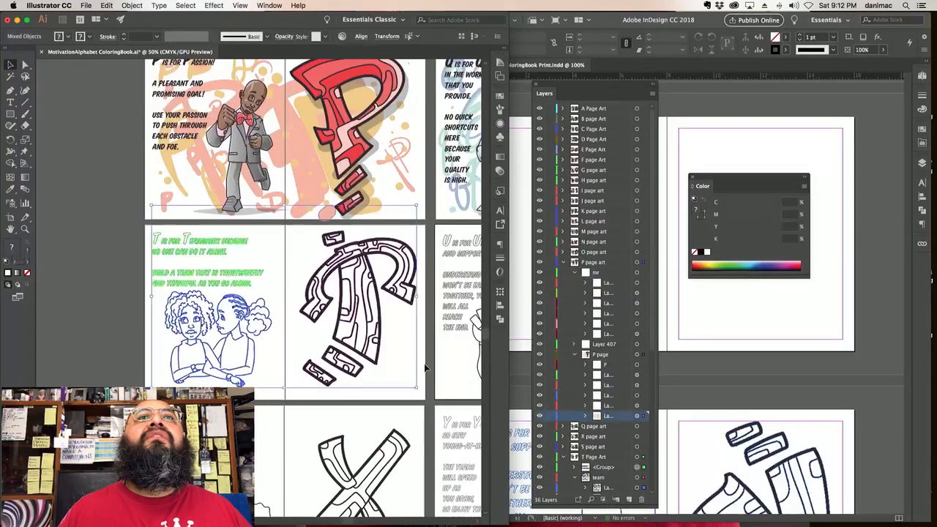
{"action": "scroll", "coordinate": [424, 369], "scroll_direction": "right", "scroll_amount": 5}
{"action": "left_click", "coordinate": [794, 359]}
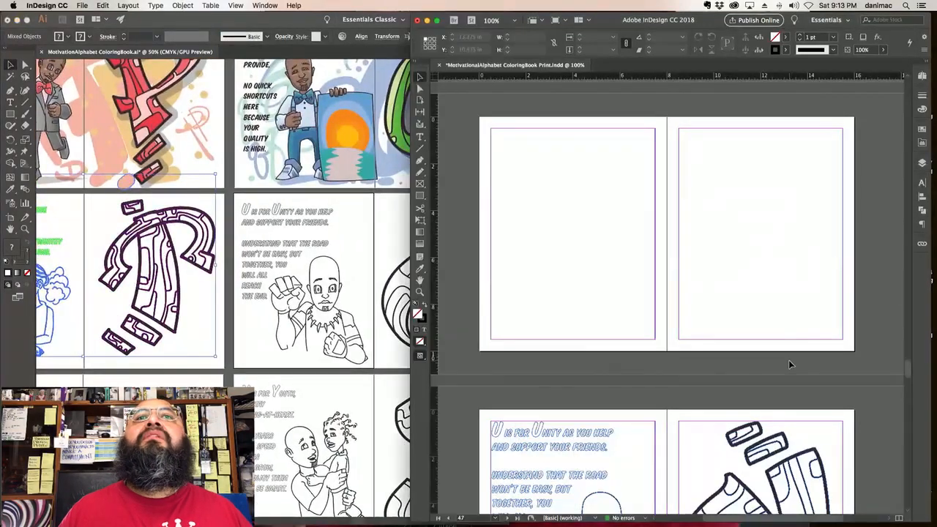
{"action": "scroll", "coordinate": [783, 363], "scroll_direction": "down", "scroll_amount": 3}
{"action": "scroll", "coordinate": [777, 365], "scroll_direction": "up", "scroll_amount": 3}
Step: Reselect only the T spread's line art without the P page object, then copy it into InDesign's emptied spread above the U pages, within the margins
{"action": "left_click", "coordinate": [293, 289]}
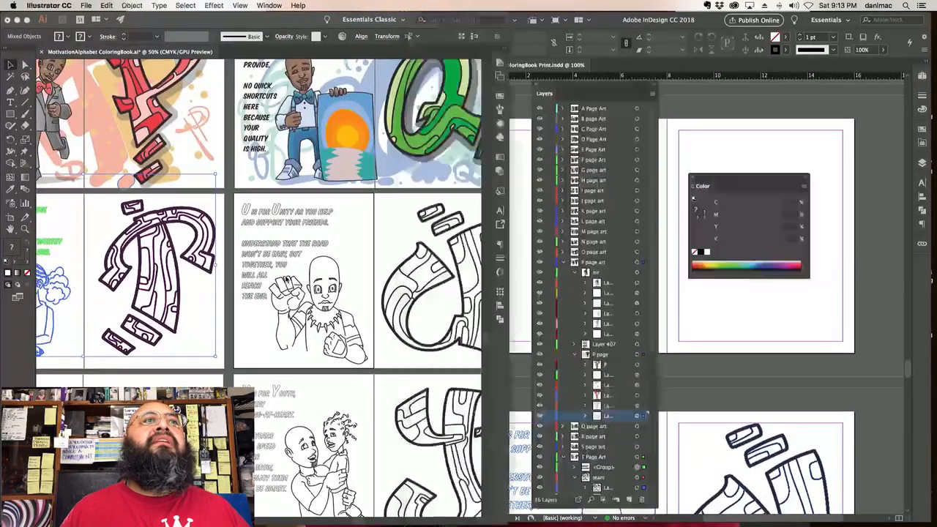
{"action": "scroll", "coordinate": [190, 253], "scroll_direction": "left", "scroll_amount": 5}
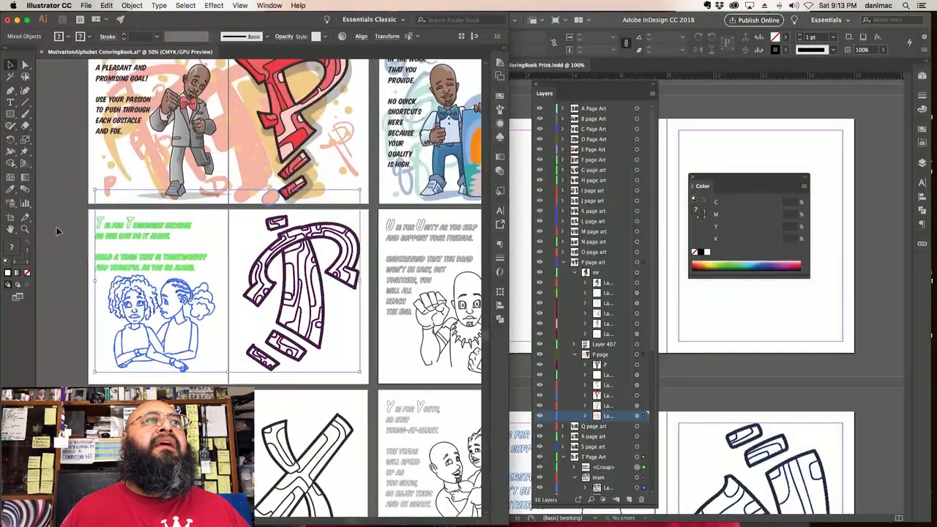
{"action": "left_click", "coordinate": [74, 211]}
{"action": "left_click_drag", "start_coordinate": [339, 350], "coordinate": [360, 377]}
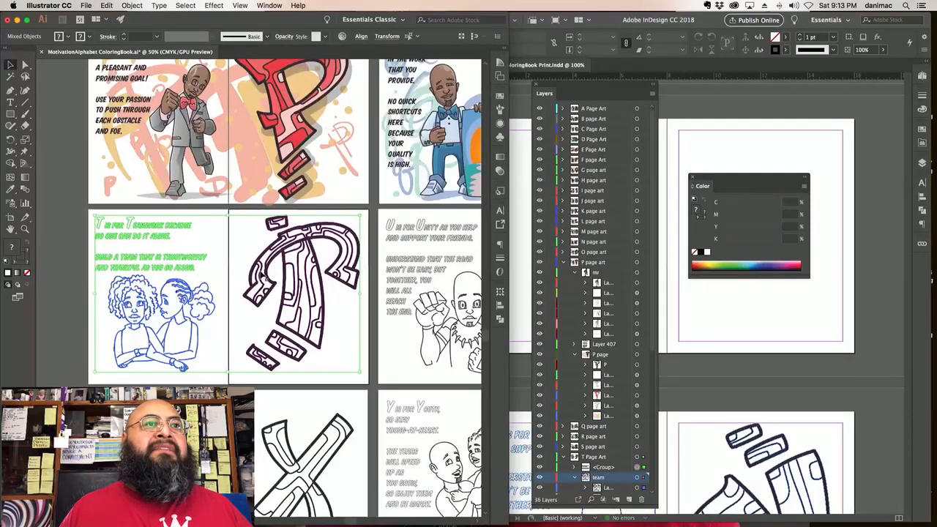
{"action": "left_click_drag", "start_coordinate": [273, 271], "coordinate": [711, 251]}
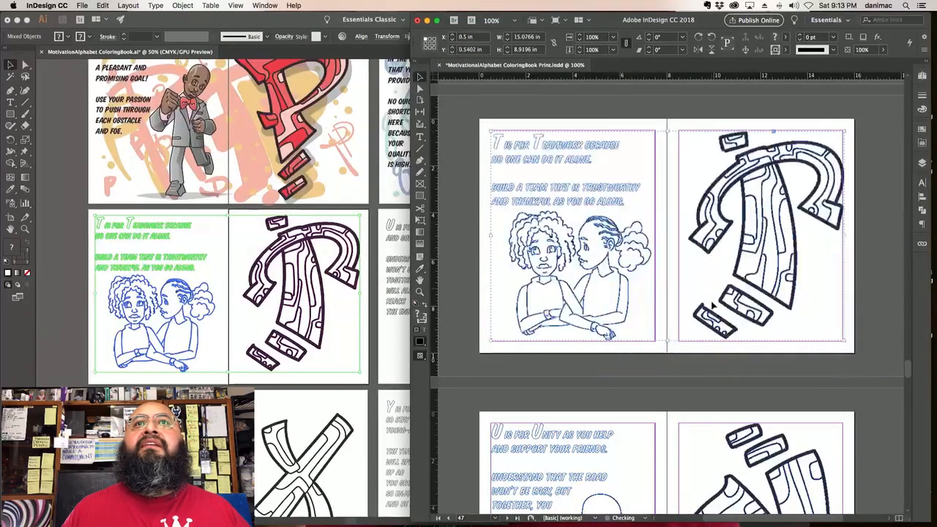
{"action": "left_click", "coordinate": [453, 296]}
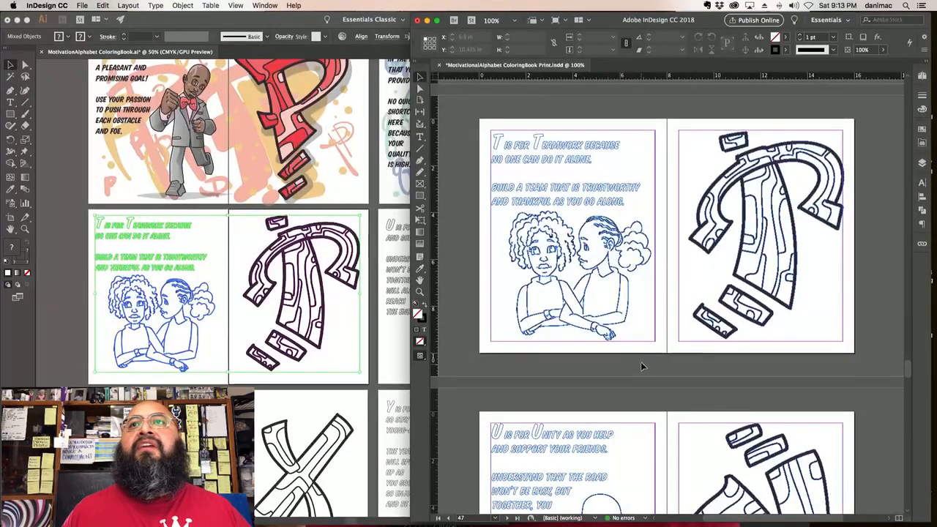
Step: Zoom the InDesign document out to 25% to review the line-art spreads alongside the remaining full-color ones
{"action": "scroll", "coordinate": [643, 351], "scroll_direction": "up", "scroll_amount": 5}
{"action": "left_click_drag", "start_coordinate": [646, 328], "coordinate": [637, 425]}
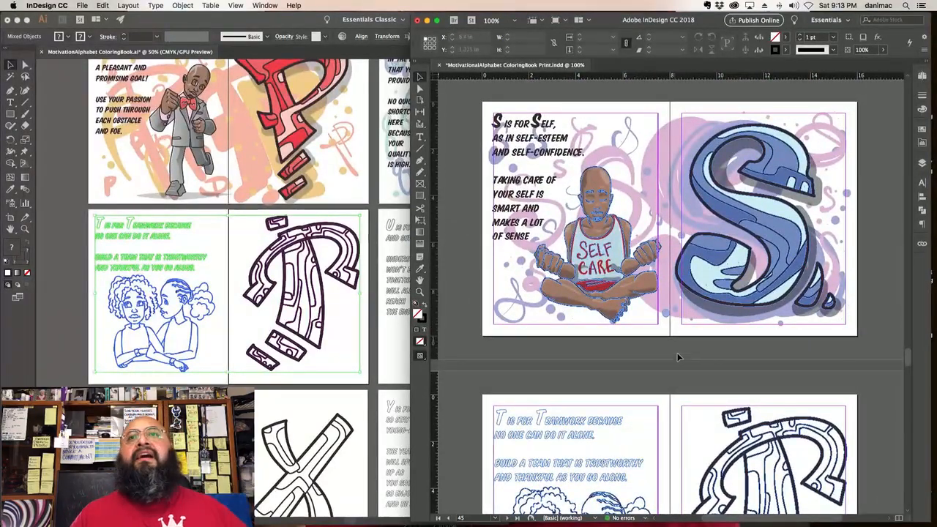
{"action": "key", "text": "super+minus"}
{"action": "key", "text": "super+minus"}
{"action": "key", "text": "super+minus"}
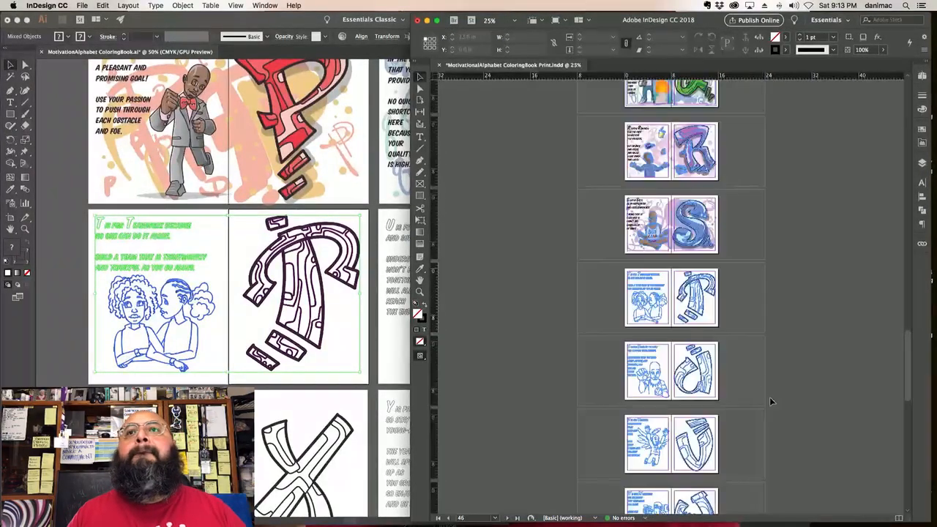
Step: Save the InDesign coloring book document with the T spread's line art in place
{"action": "scroll", "coordinate": [769, 396], "scroll_direction": "down", "scroll_amount": 6}
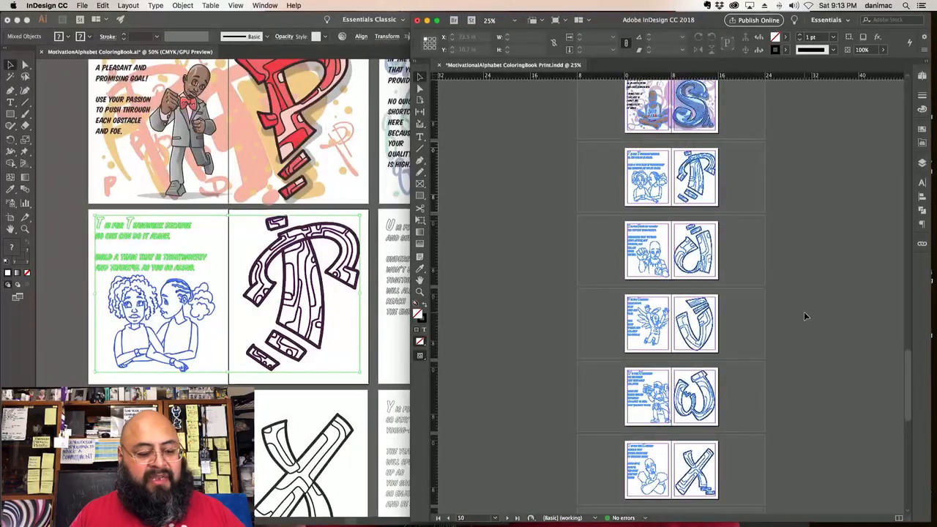
{"action": "key", "text": "super+s"}
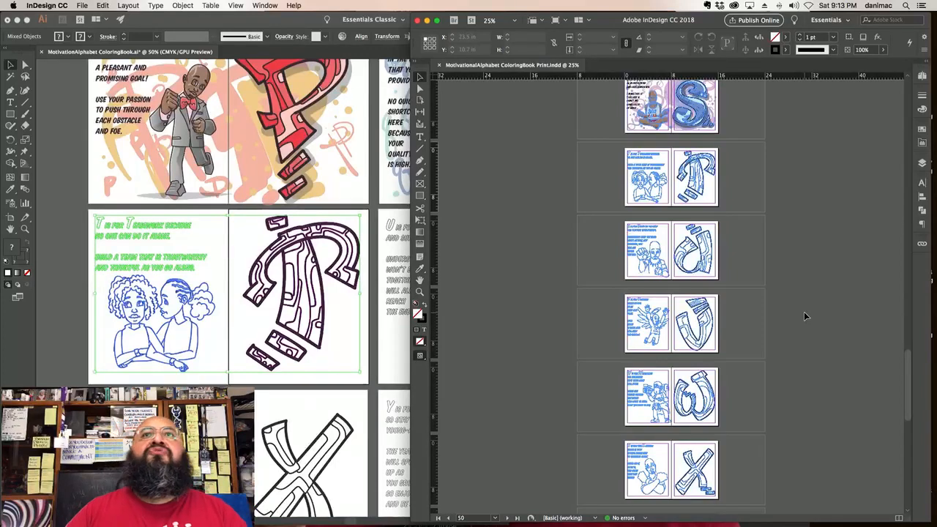
{"action": "scroll", "coordinate": [800, 304], "scroll_direction": "down", "scroll_amount": 1}
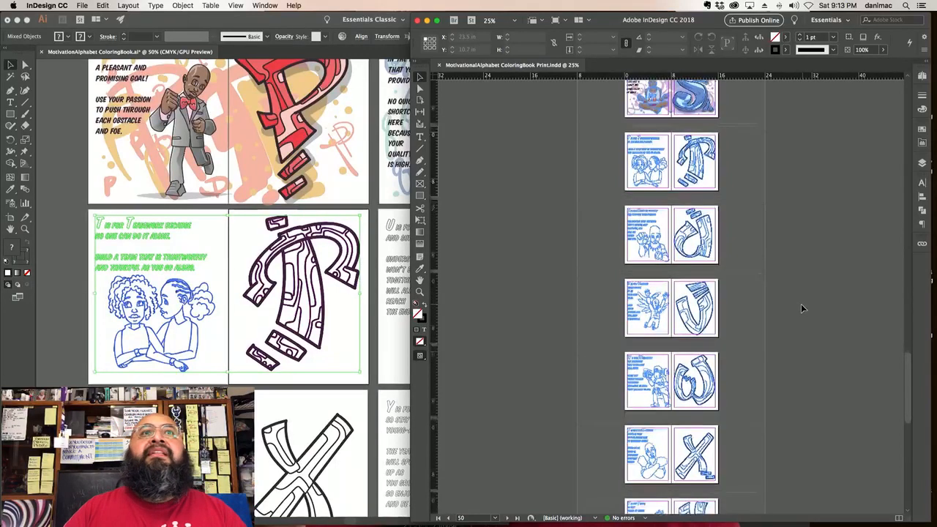
Step: Switch to Illustrator and examine the artist biography page at 150%, around the orange signature
{"action": "left_click", "coordinate": [74, 255]}
{"action": "scroll", "coordinate": [74, 255], "scroll_direction": "down", "scroll_amount": 10}
{"action": "left_click", "coordinate": [74, 255]}
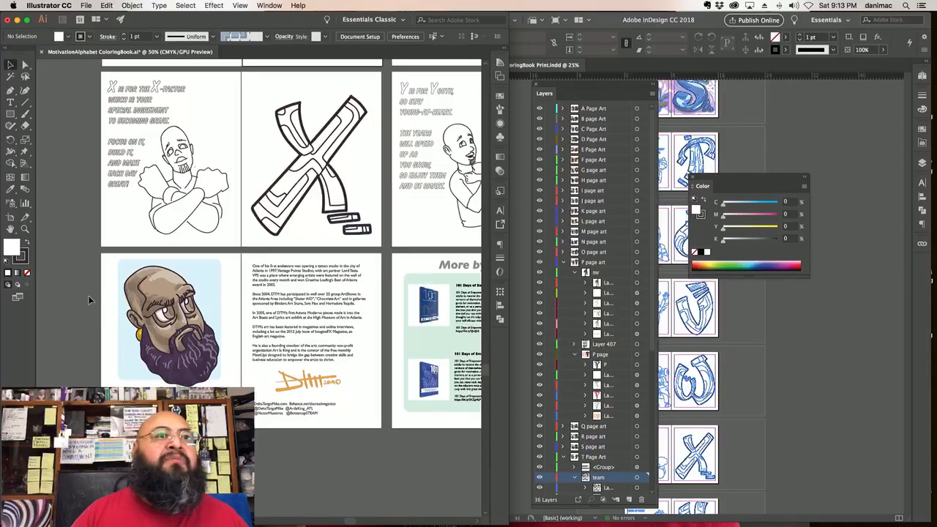
{"action": "scroll", "coordinate": [89, 298], "scroll_direction": "up", "scroll_amount": 3}
{"action": "scroll", "coordinate": [89, 298], "scroll_direction": "down", "scroll_amount": 3}
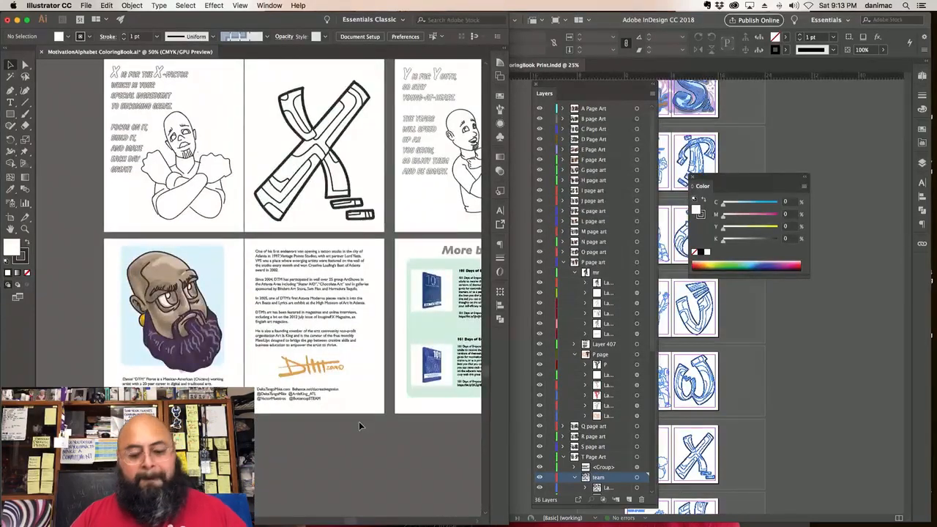
{"action": "key", "text": "super+equal"}
{"action": "key", "text": "super+equal"}
{"action": "key", "text": "super+equal"}
{"action": "left_click_drag", "start_coordinate": [400, 468], "coordinate": [262, 255]}
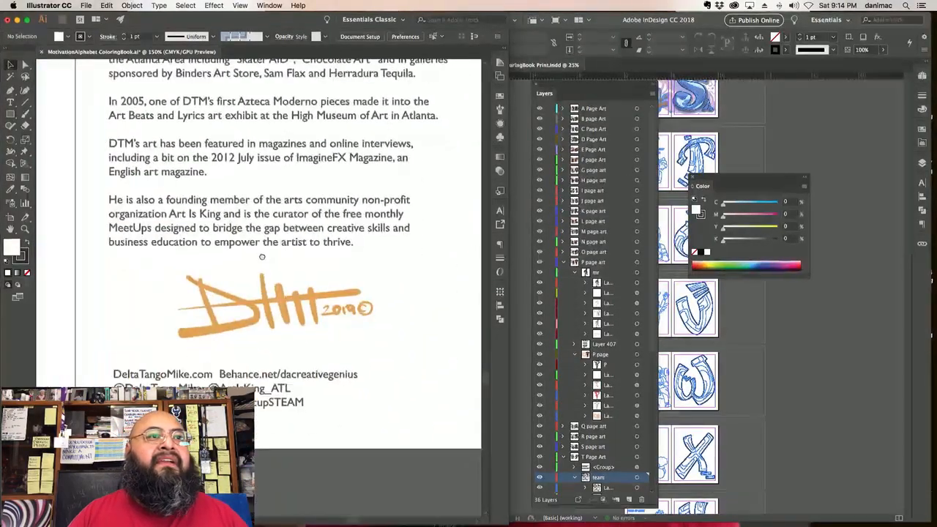
Step: Maximize the Illustrator window and clear the Layers and Color panels off the artwork to show the links beneath the signature at 300%
{"action": "double_click", "coordinate": [295, 21]}
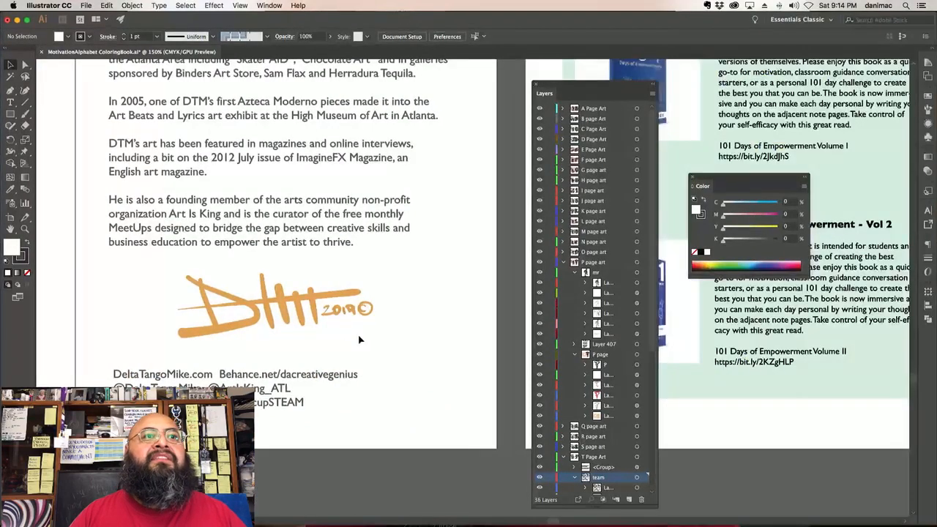
{"action": "left_click_drag", "start_coordinate": [290, 313], "coordinate": [436, 284]}
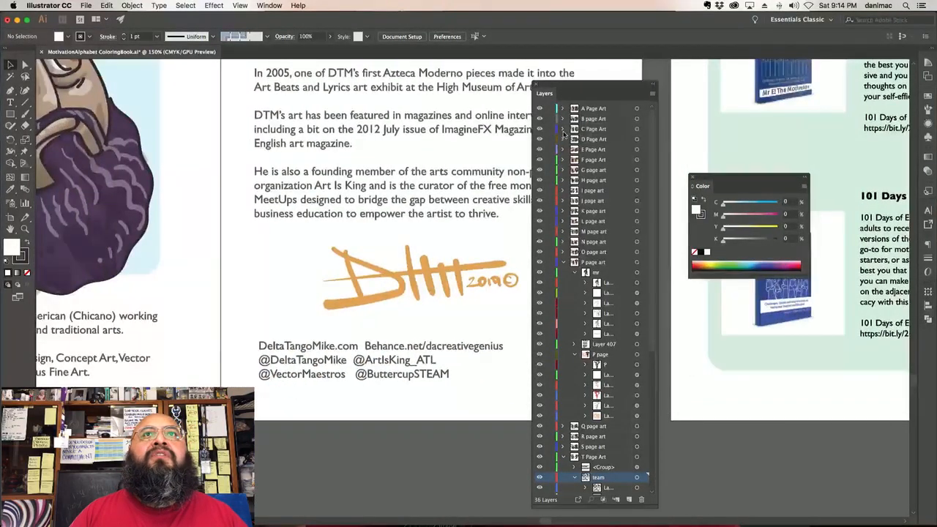
{"action": "left_click_drag", "start_coordinate": [580, 93], "coordinate": [927, 161]}
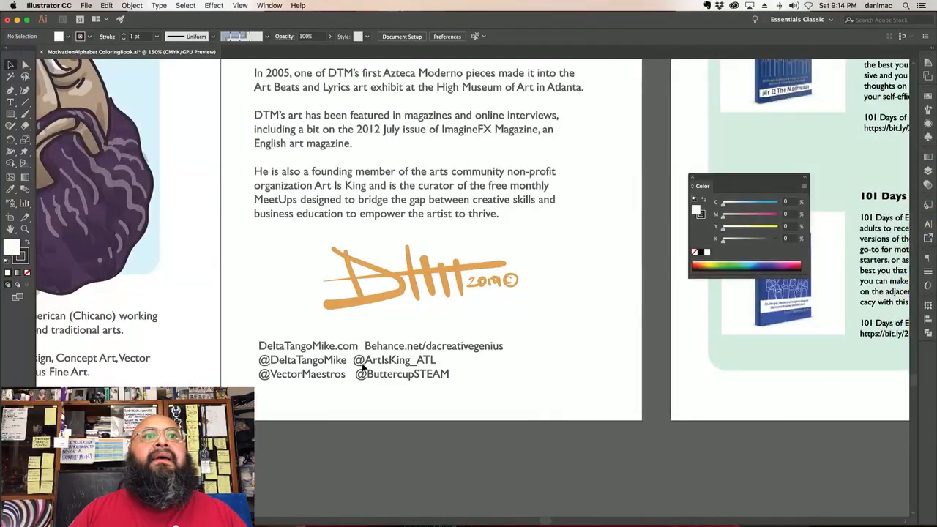
{"action": "left_click_drag", "start_coordinate": [481, 365], "coordinate": [565, 363]}
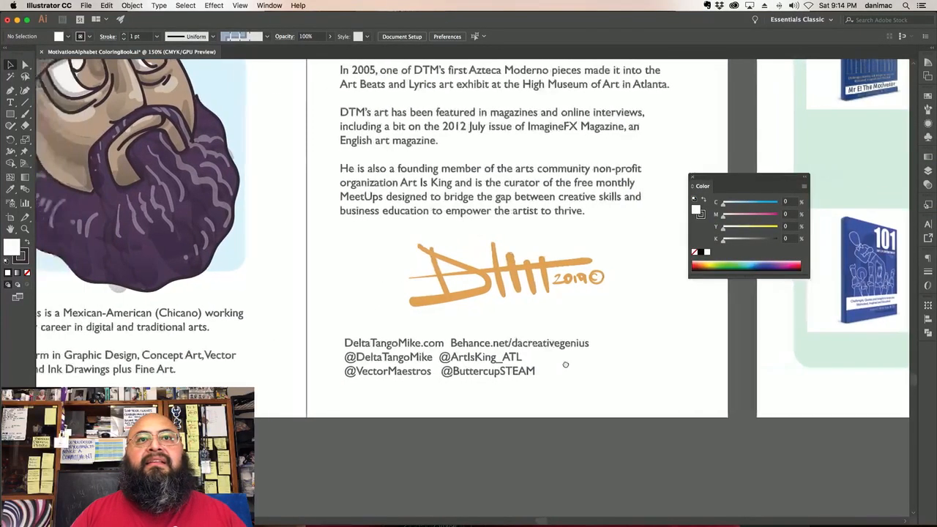
{"action": "key", "text": "super+equal"}
{"action": "key", "text": "super+equal"}
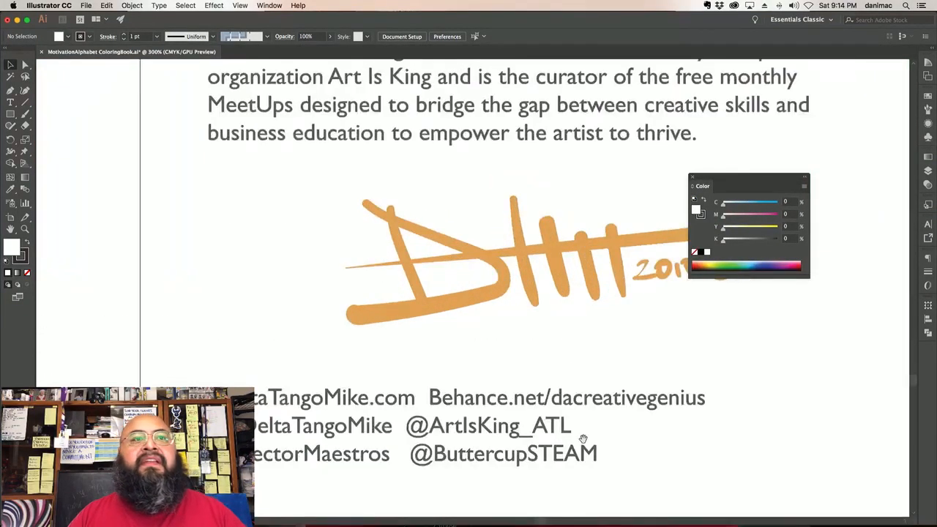
{"action": "left_click_drag", "start_coordinate": [584, 448], "coordinate": [579, 275]}
{"action": "left_click_drag", "start_coordinate": [696, 186], "coordinate": [927, 271]}
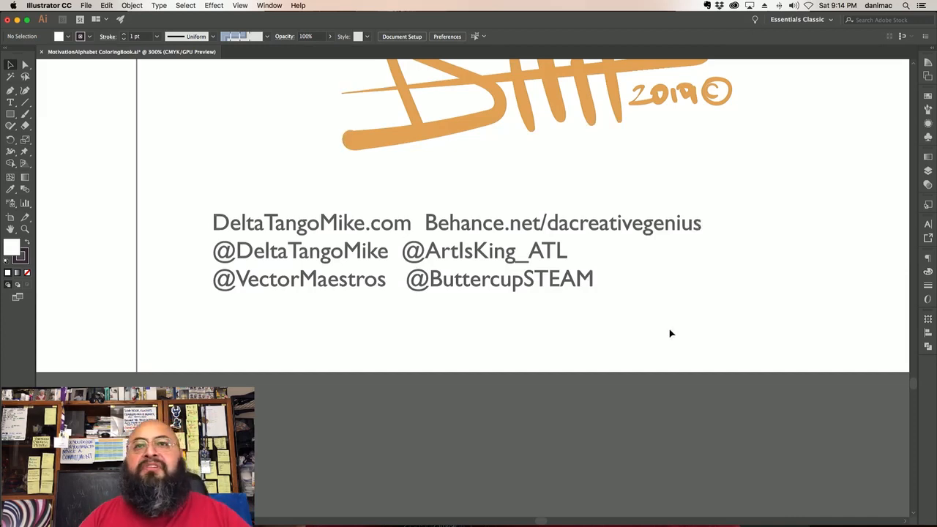
Step: Examine the website and social media links on the Mr E! The Motivator biography page at 200%
{"action": "left_click_drag", "start_coordinate": [751, 269], "coordinate": [540, 388]}
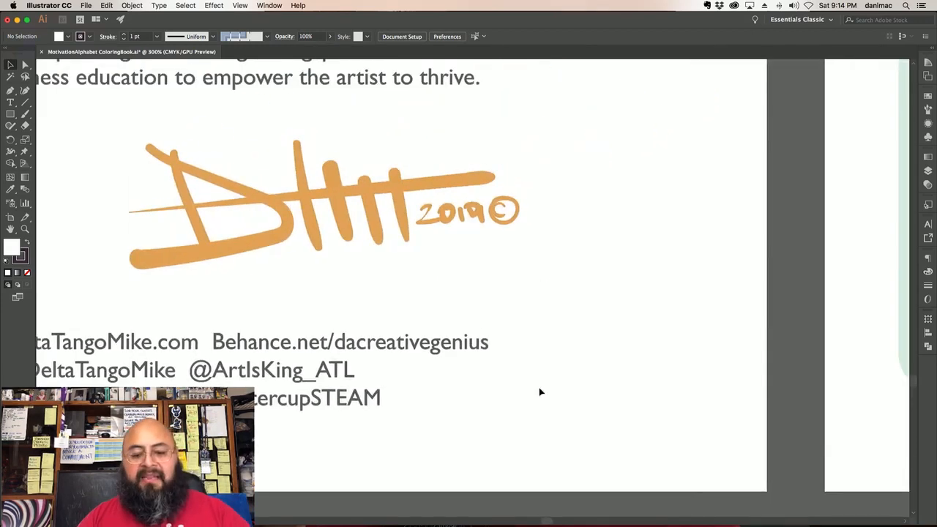
{"action": "key", "text": "super+minus"}
{"action": "key", "text": "super+minus"}
{"action": "key", "text": "super+minus"}
{"action": "left_click_drag", "start_coordinate": [703, 314], "coordinate": [3, 495]}
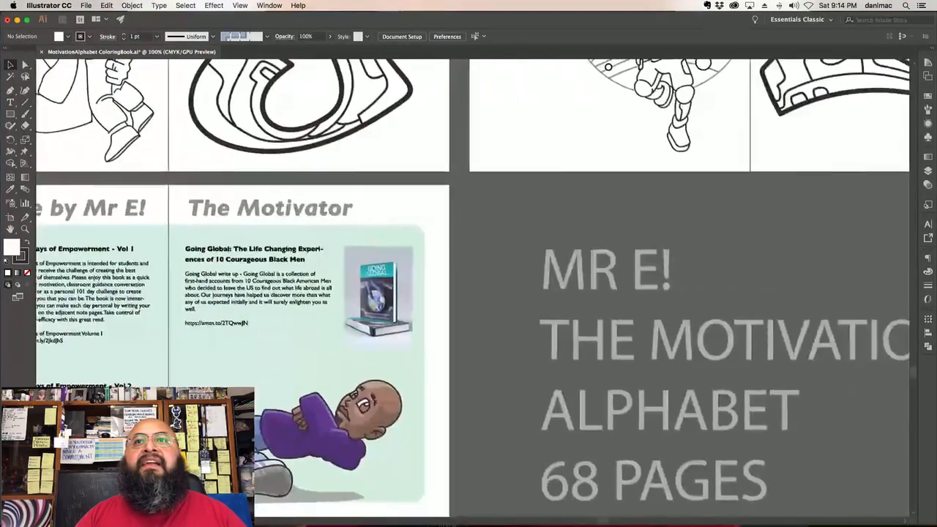
{"action": "left_click_drag", "start_coordinate": [780, 158], "coordinate": [477, 270]}
{"action": "left_click_drag", "start_coordinate": [776, 268], "coordinate": [477, 266]}
{"action": "left_click_drag", "start_coordinate": [768, 242], "coordinate": [467, 310]}
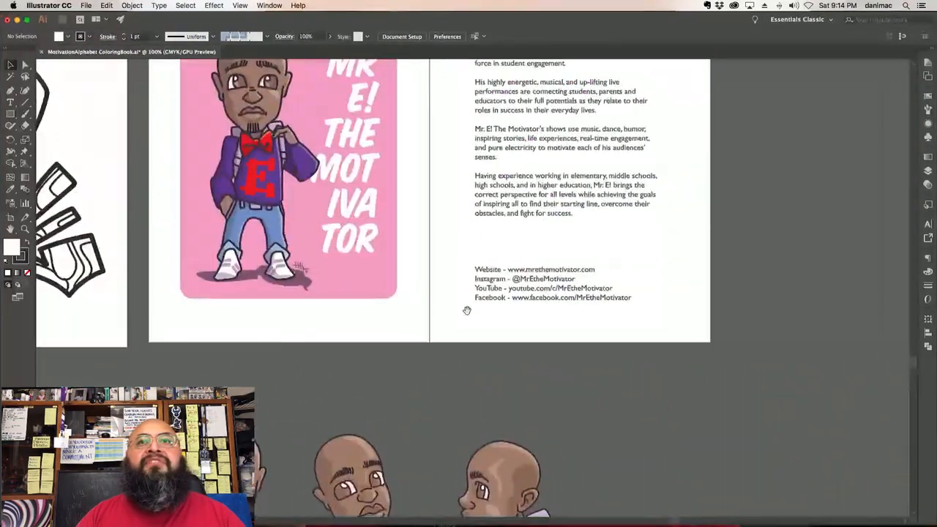
{"action": "left_click_drag", "start_coordinate": [534, 234], "coordinate": [516, 380]}
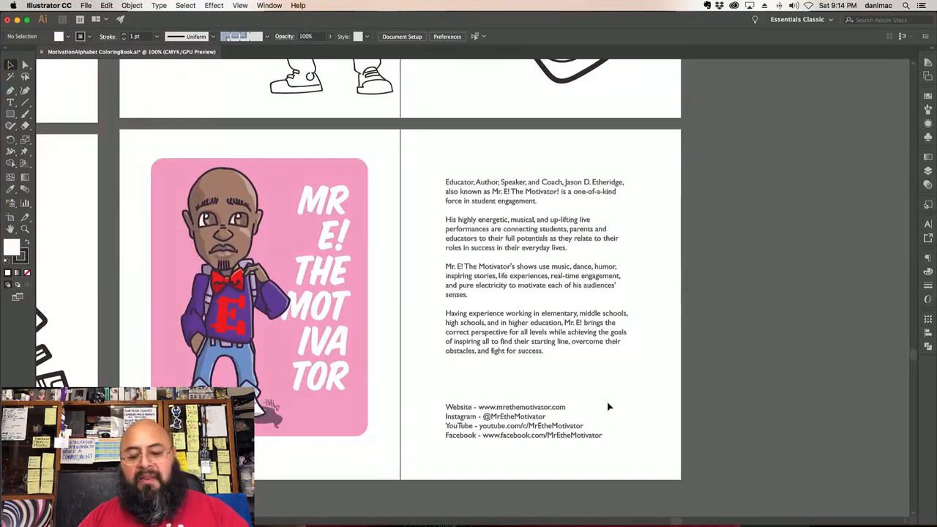
{"action": "key", "text": "super+plus"}
{"action": "left_click_drag", "start_coordinate": [613, 442], "coordinate": [585, 209]}
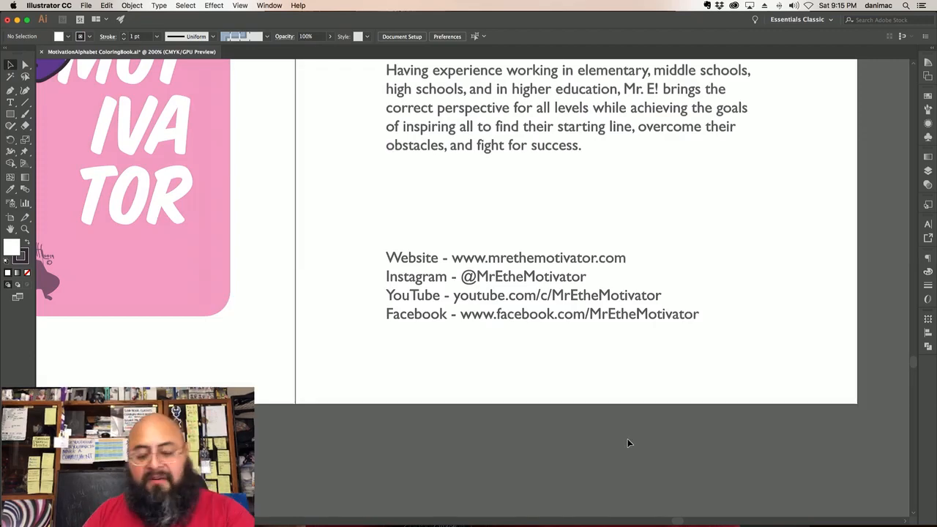
Step: Zoom the Illustrator document out to 33.33% to review the remaining full-color L to S spreads beside the finished line-art spreads
{"action": "key", "text": "super+minus"}
{"action": "key", "text": "super+minus"}
{"action": "key", "text": "super+minus"}
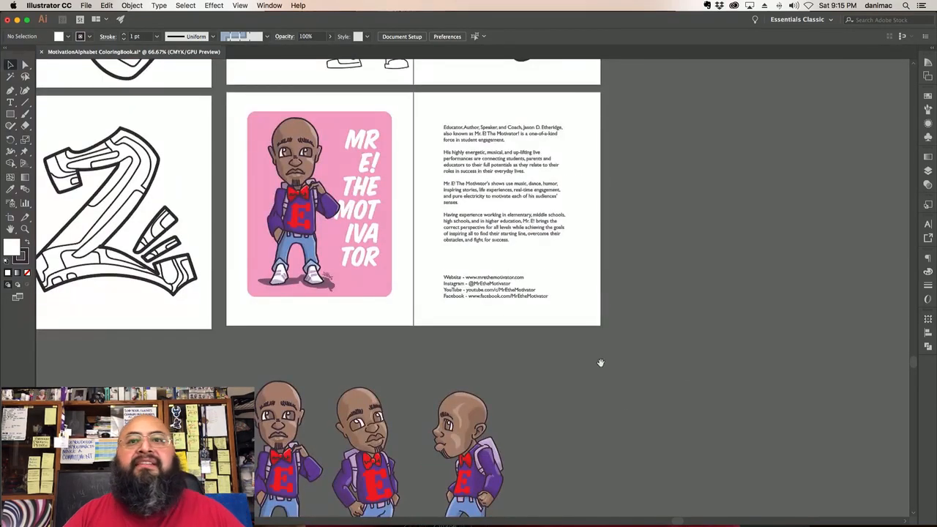
{"action": "scroll", "coordinate": [651, 436], "scroll_direction": "up", "scroll_amount": 10}
{"action": "scroll", "coordinate": [651, 436], "scroll_direction": "left", "scroll_amount": 4}
{"action": "left_click_drag", "start_coordinate": [689, 301], "coordinate": [692, 318]}
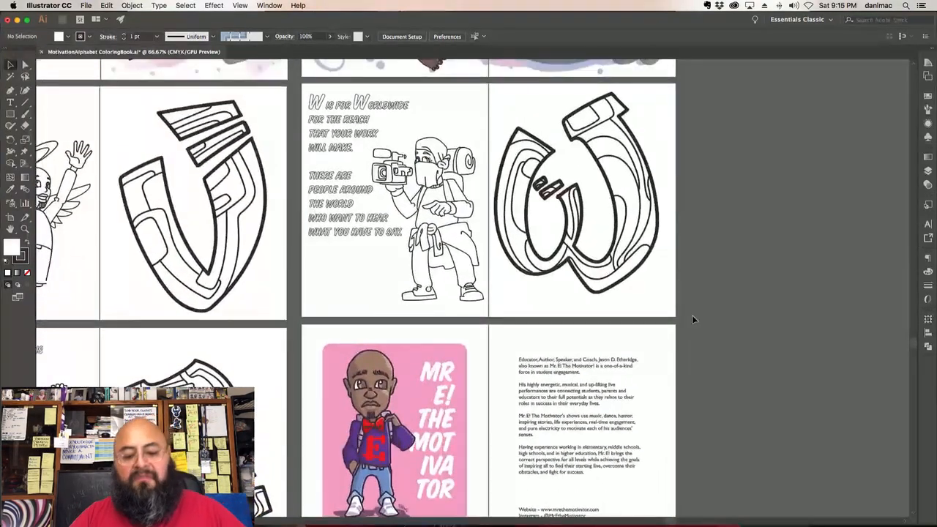
{"action": "key", "text": "super+minus"}
{"action": "key", "text": "super+minus"}
{"action": "left_click_drag", "start_coordinate": [505, 213], "coordinate": [661, 325]}
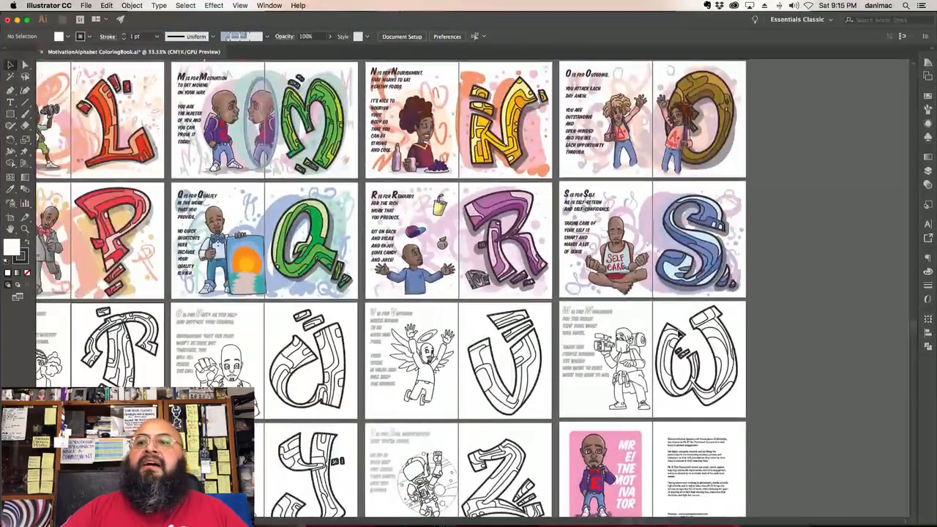